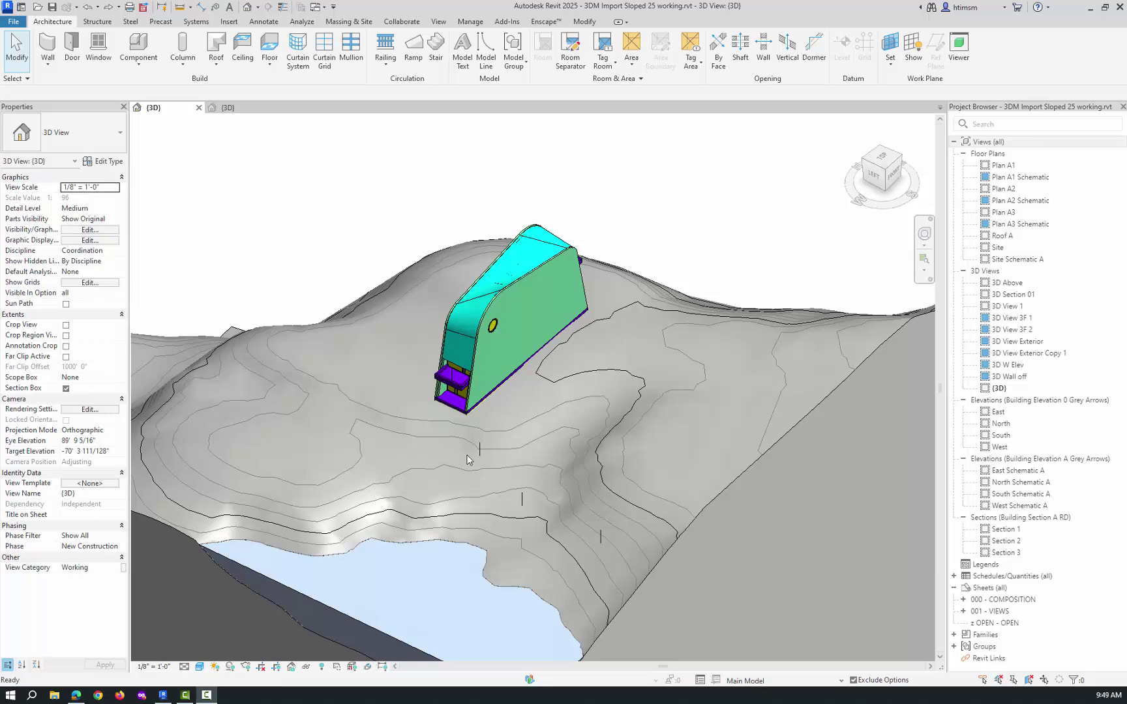
Switch to the example site model's 3D view and unhide the landing floor between the stairs and the building
click(248, 108)
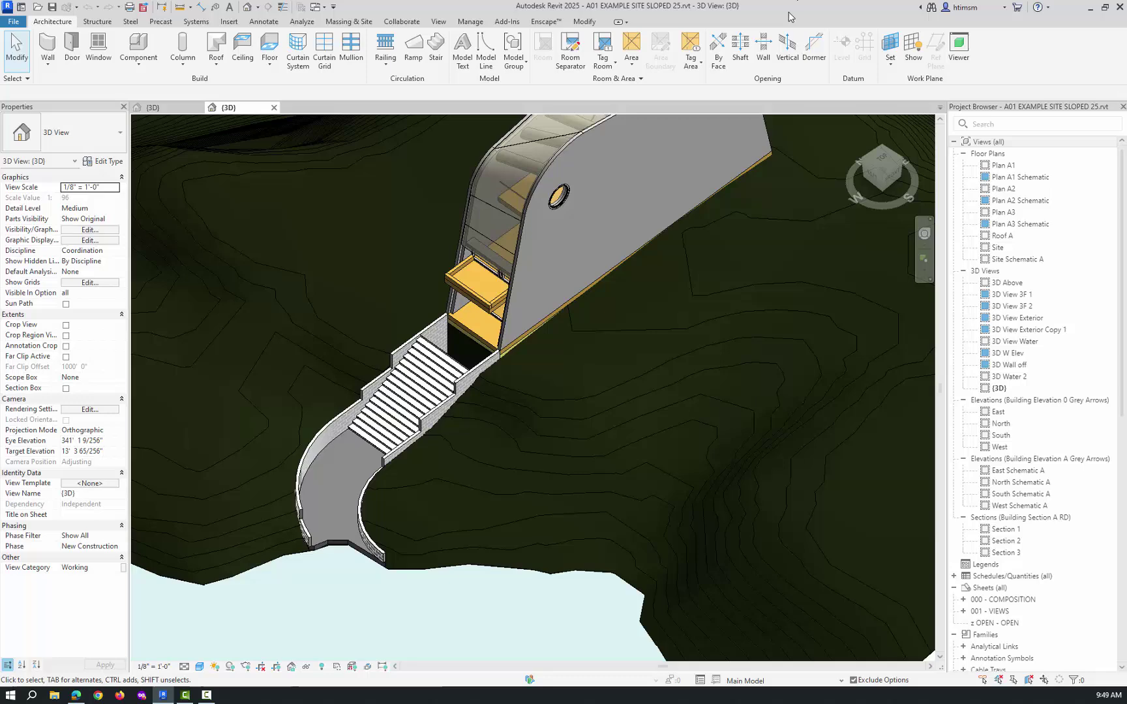
click(321, 667)
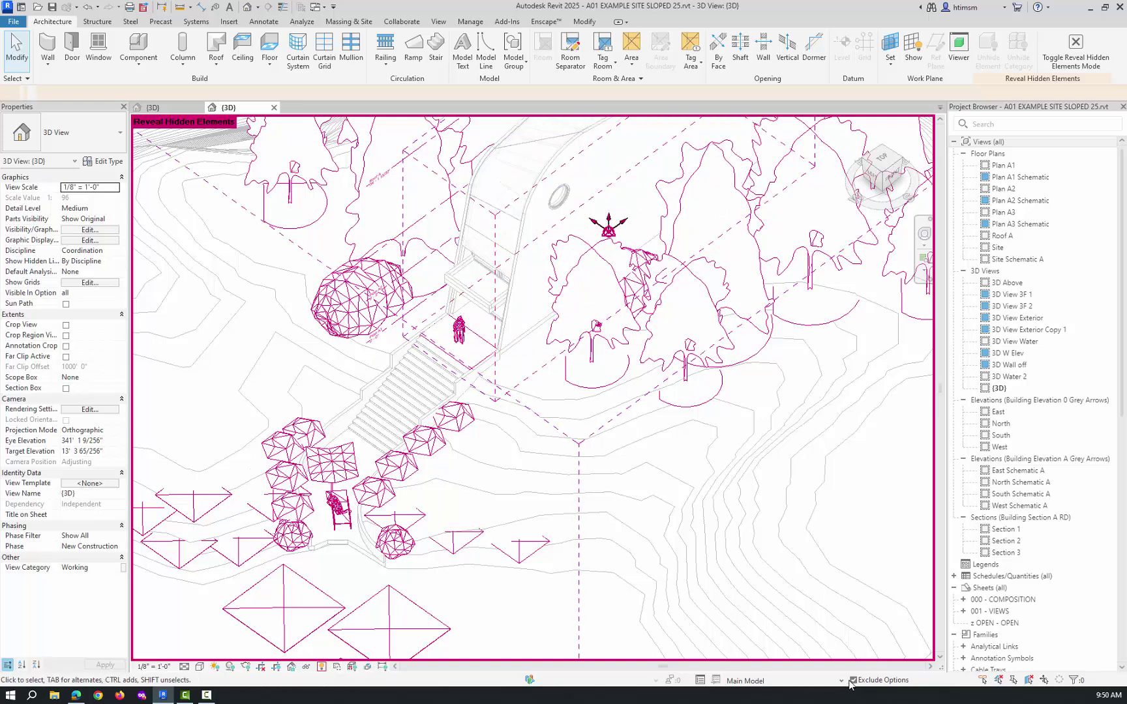
click(460, 341)
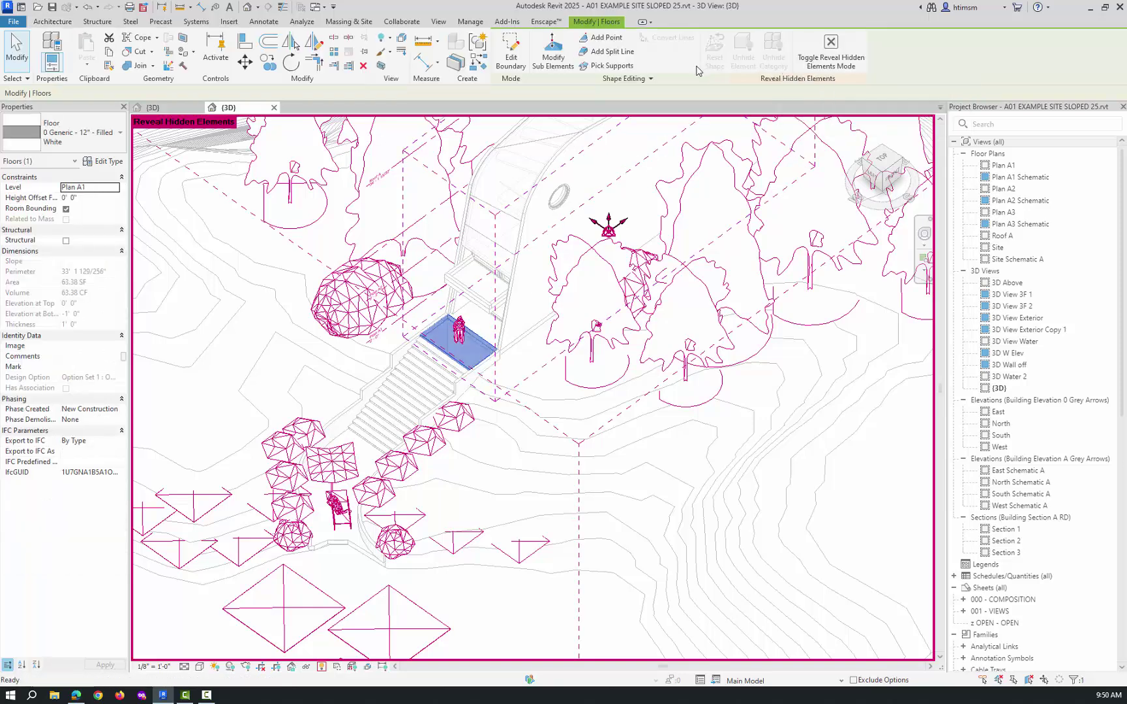
click(830, 49)
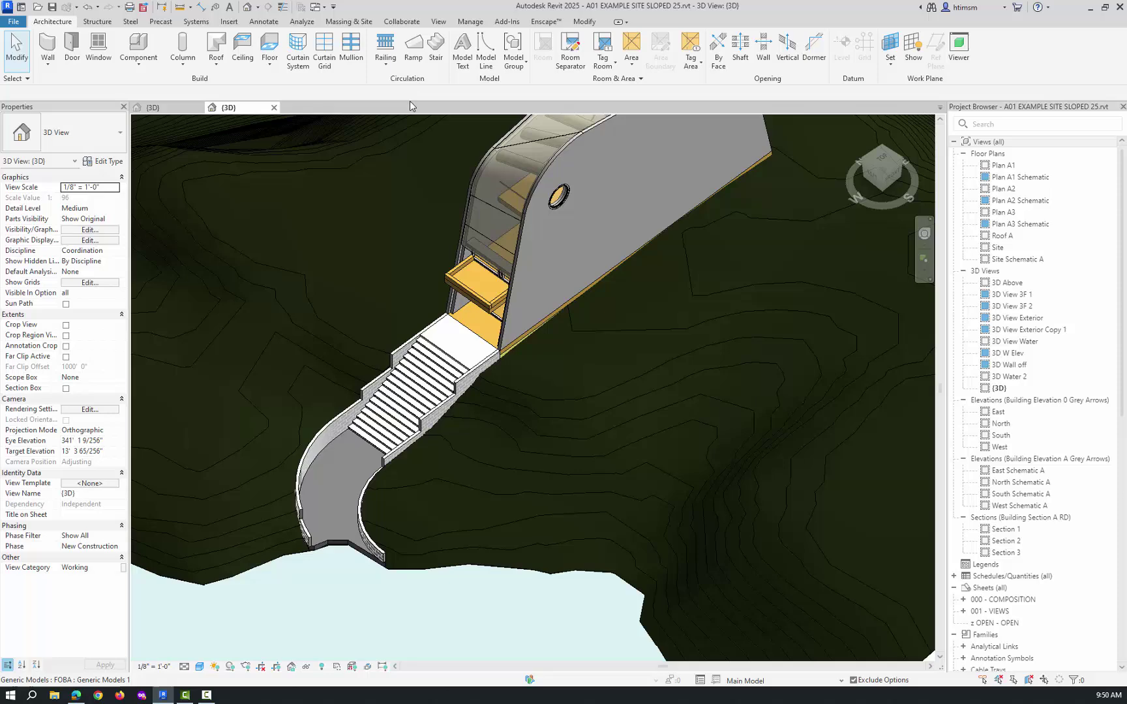
Close the example site model's view and open the Site floor plan of the 3DM Import Sloped 25 working model
click(274, 108)
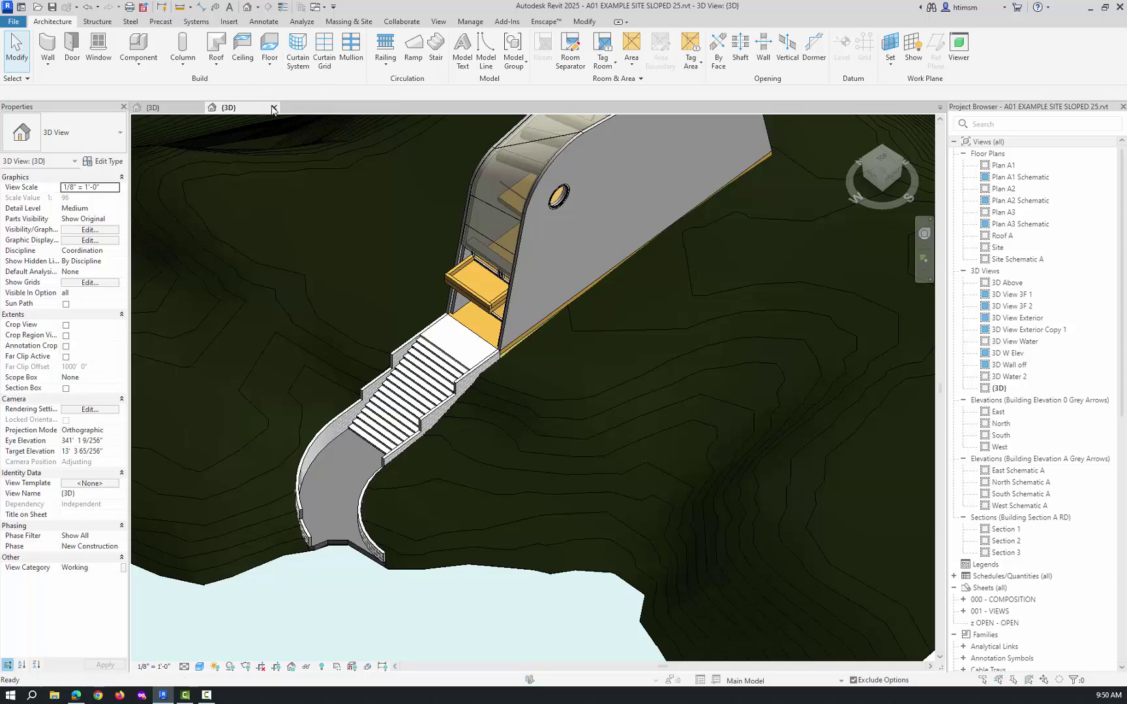
click(597, 359)
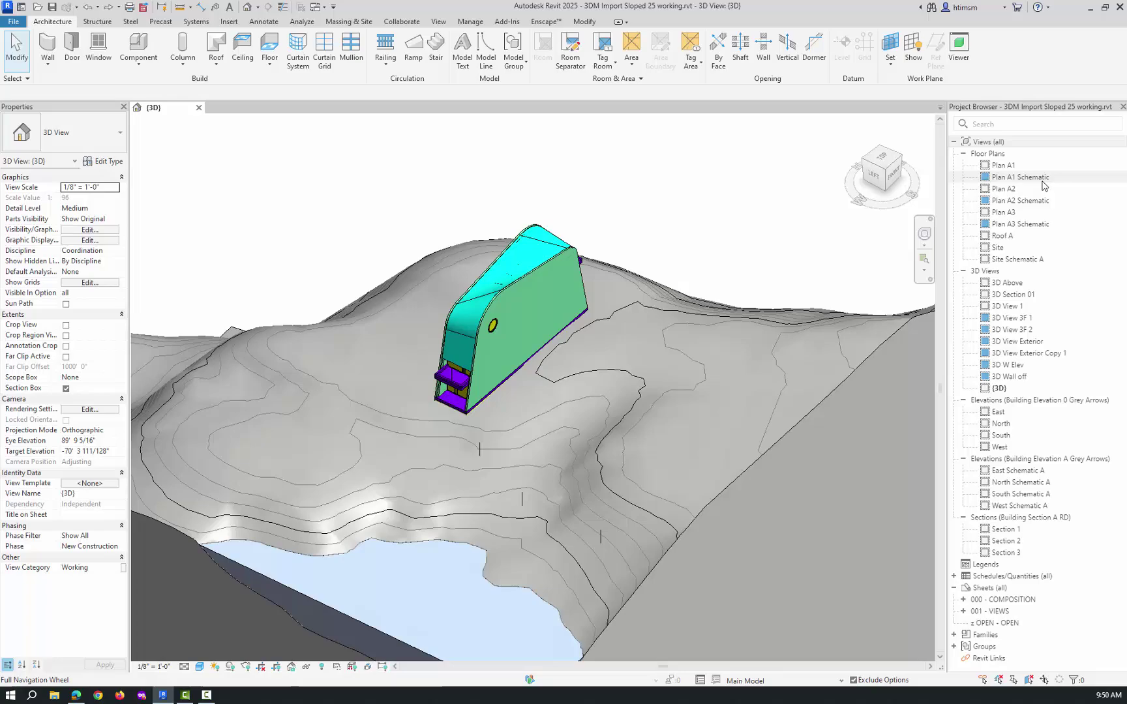
double_click(998, 248)
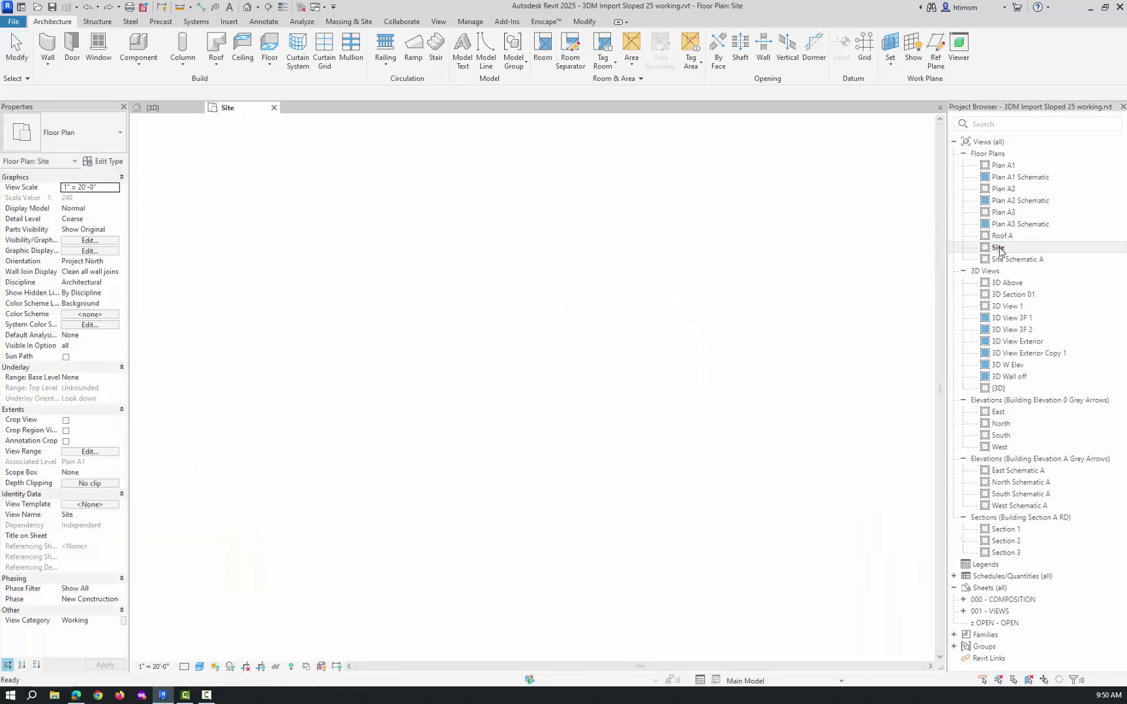
Label the site contours along one line running from just southwest of the building down to the shoreline
scroll(396, 513, up, 3)
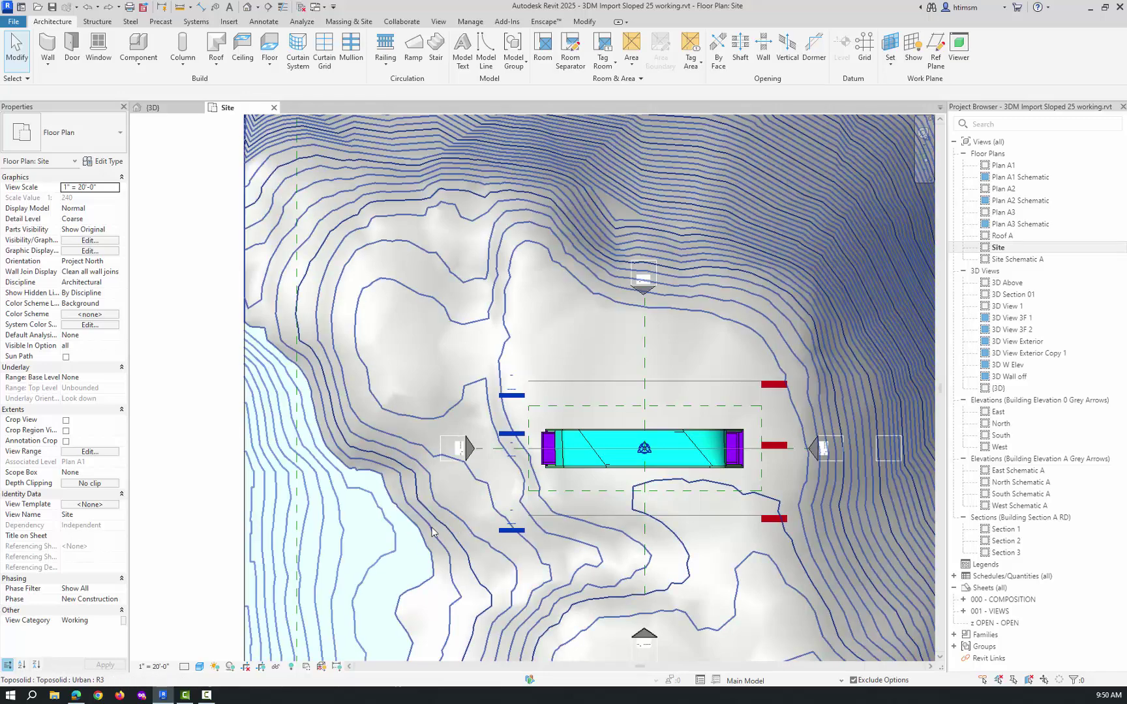
scroll(419, 512, up, 2)
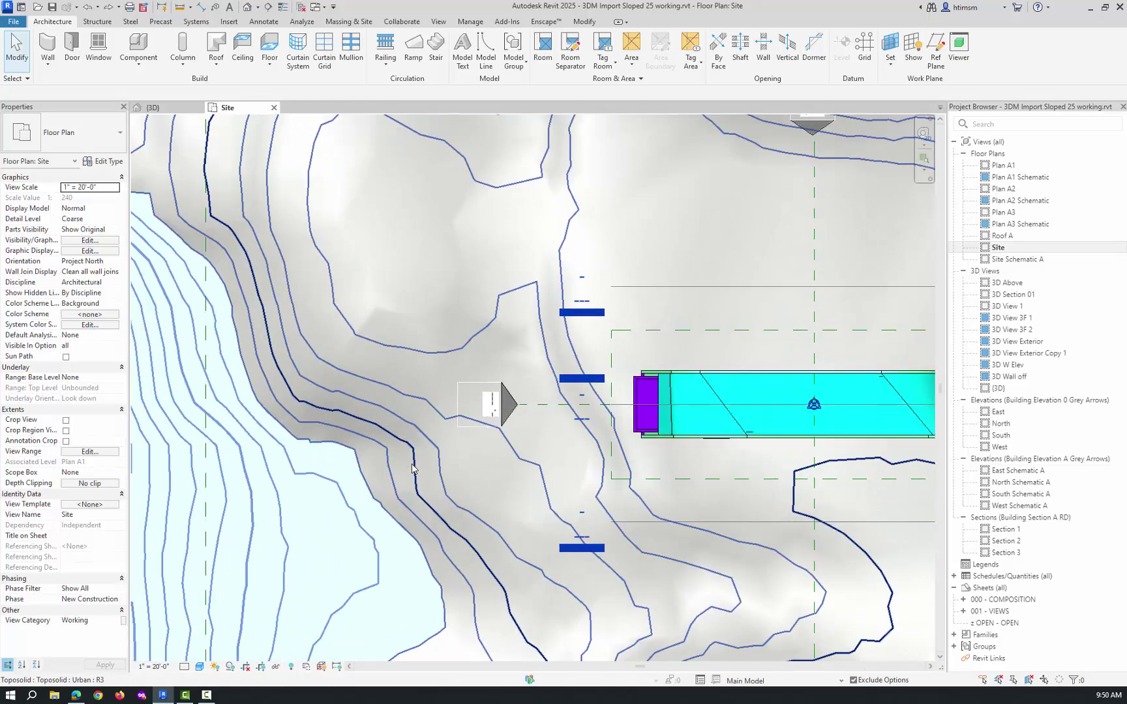
click(349, 22)
click(483, 53)
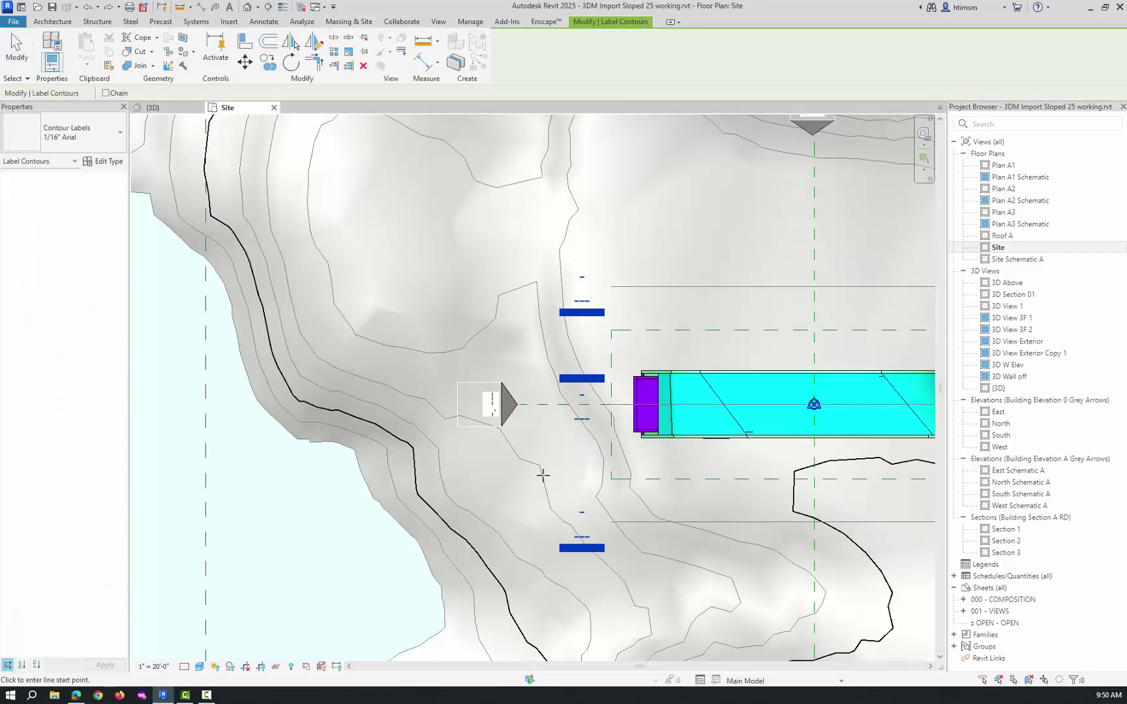
scroll(574, 525, down, 2)
scroll(573, 525, up, 2)
click(630, 484)
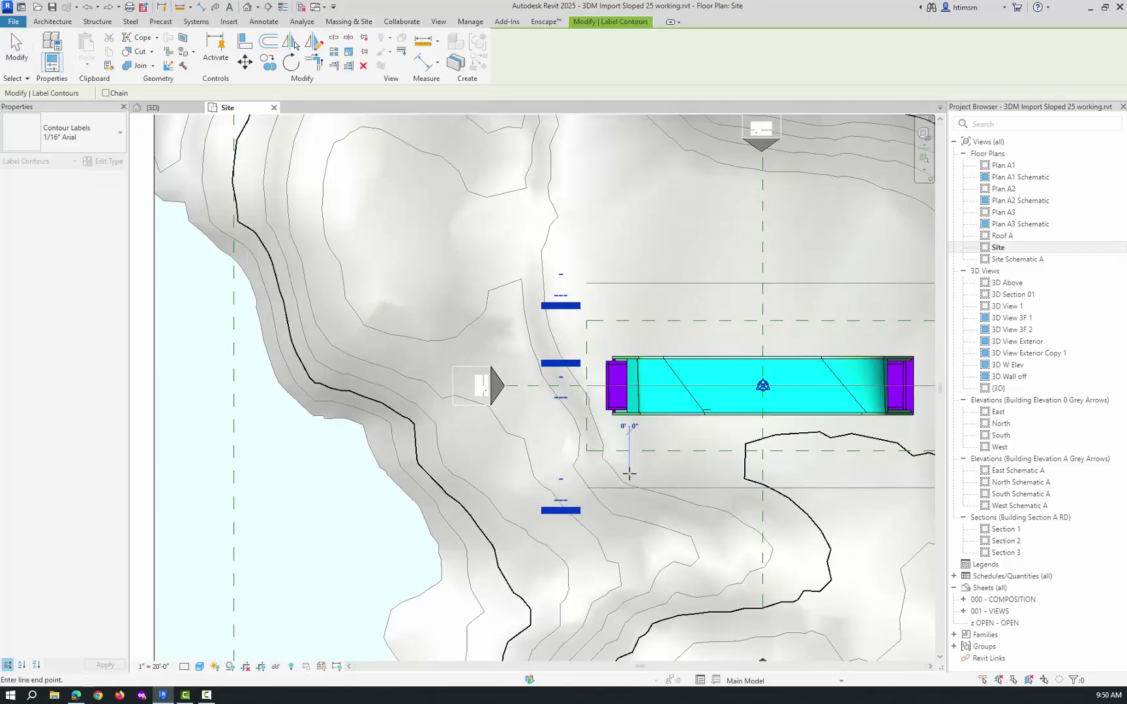
click(420, 544)
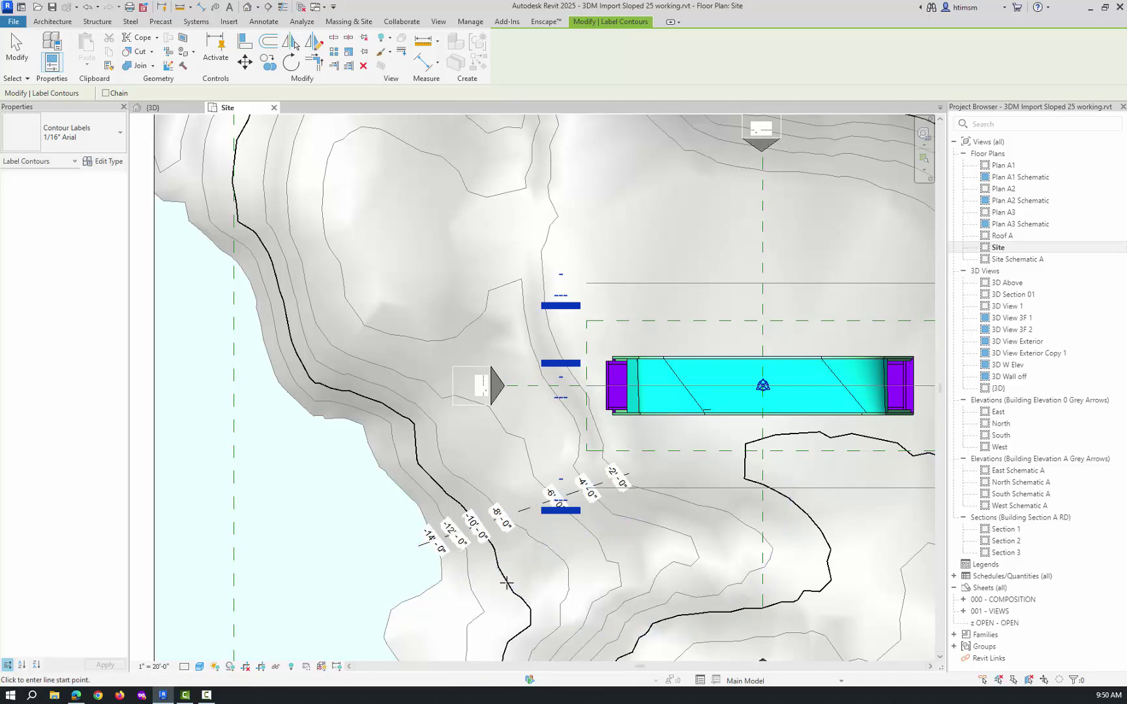
scroll(507, 583, up, 1)
key(Escape)
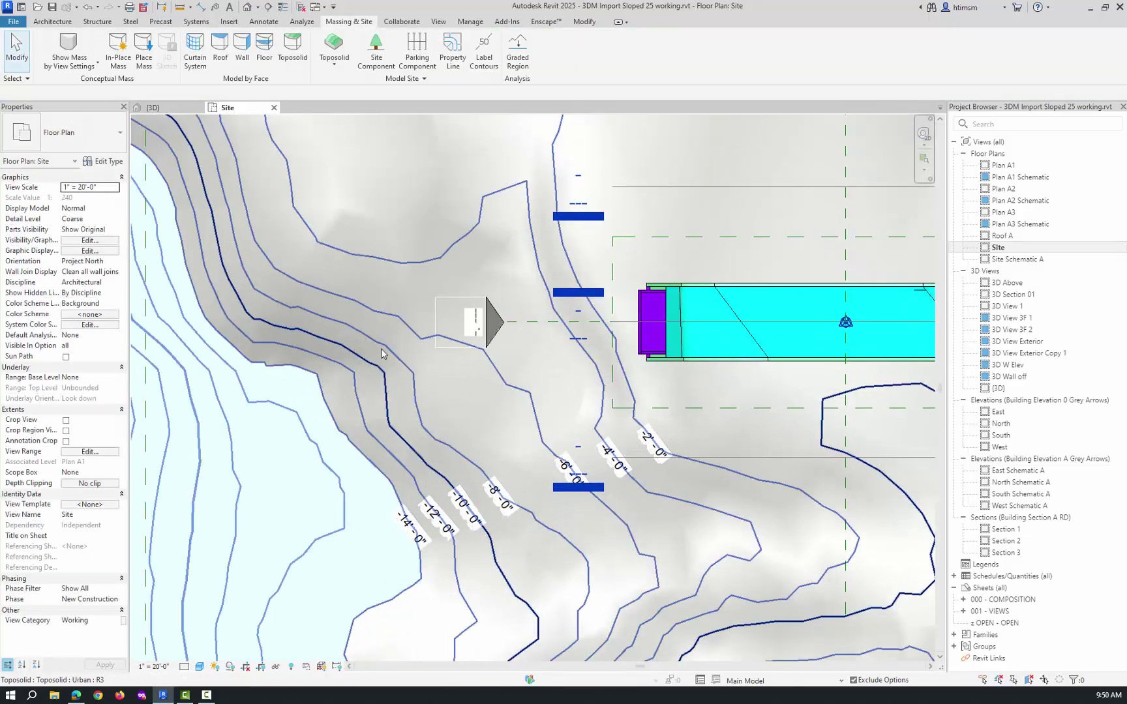
Delete Section 1 and Section 3, the section lines running north and south of the building
scroll(382, 417, down, 2)
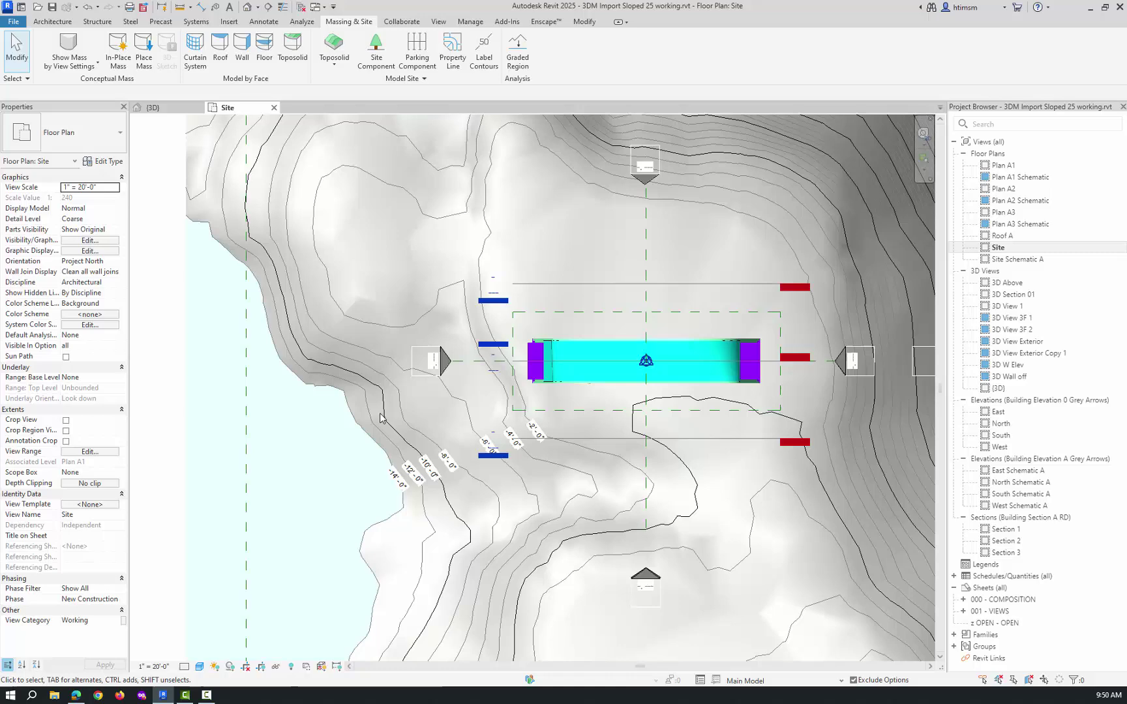
middle_drag(690, 306, 690, 391)
scroll(690, 393, up, 2)
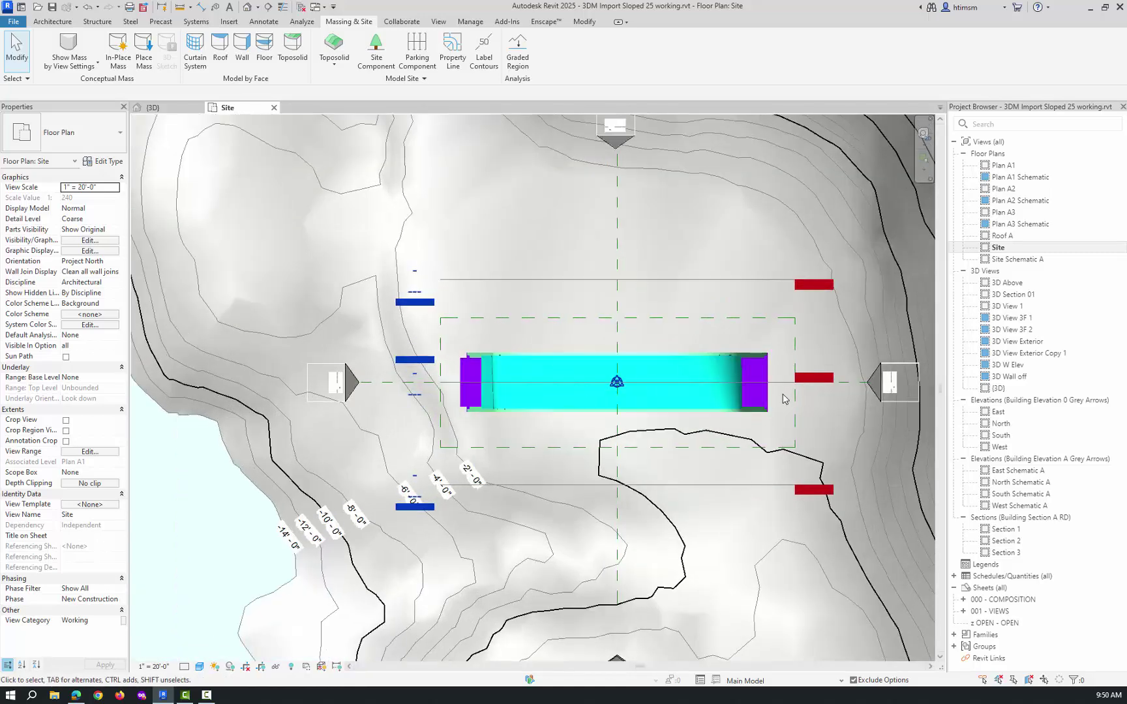
click(598, 243)
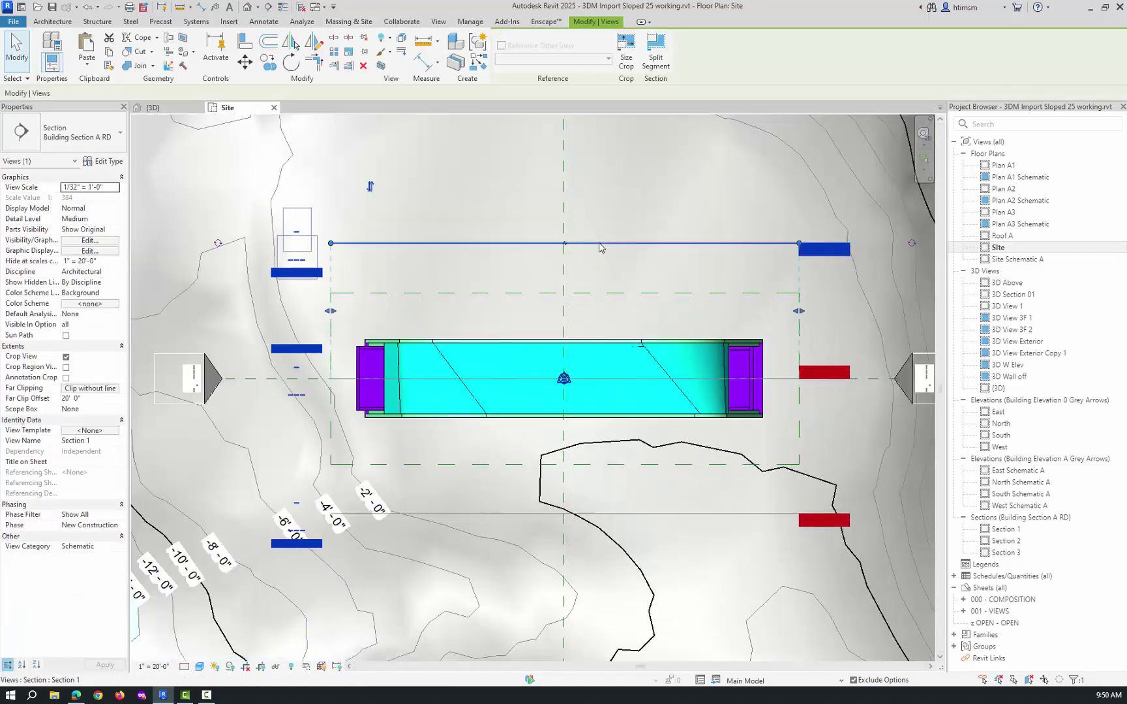
key(Delete)
click(606, 387)
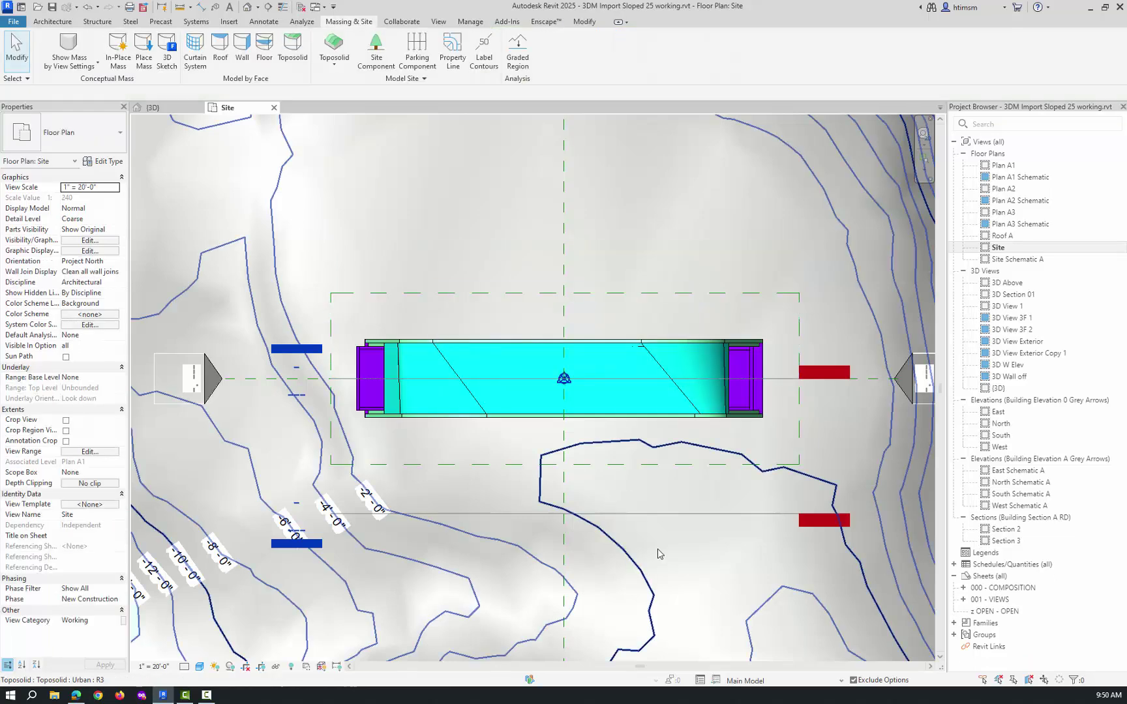
click(677, 515)
key(Delete)
click(606, 387)
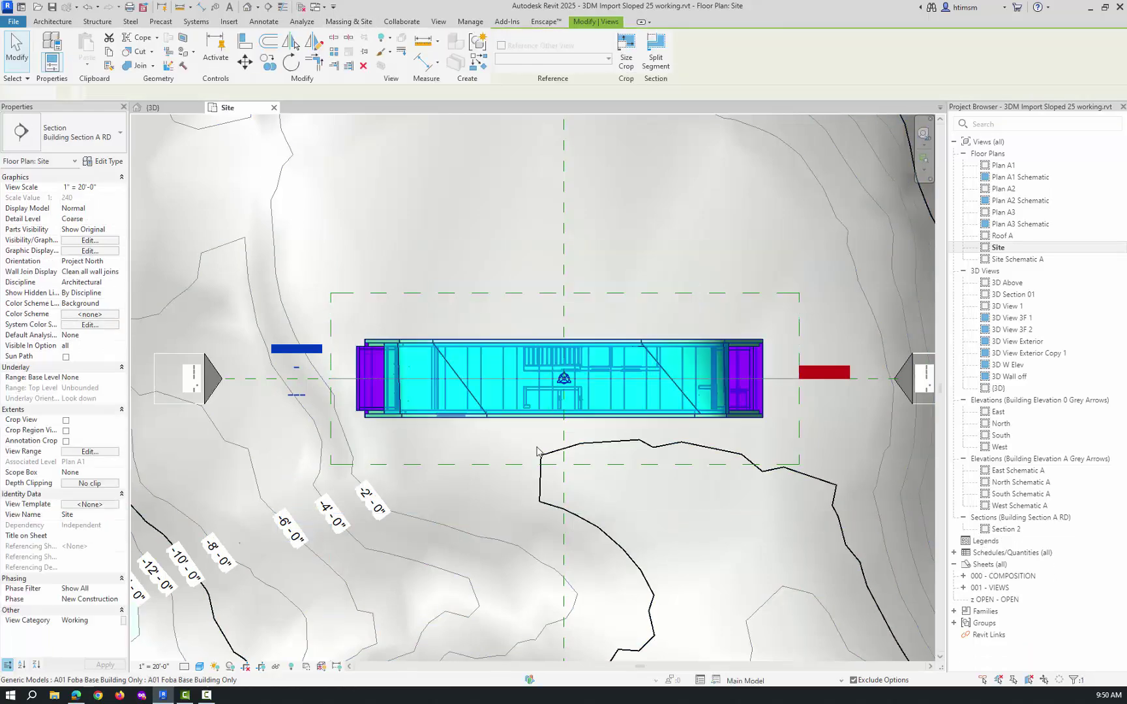
Set the scope box of Section 2, the section line through the building, to None
click(350, 380)
scroll(632, 450, down, 3)
scroll(474, 491, up, 1)
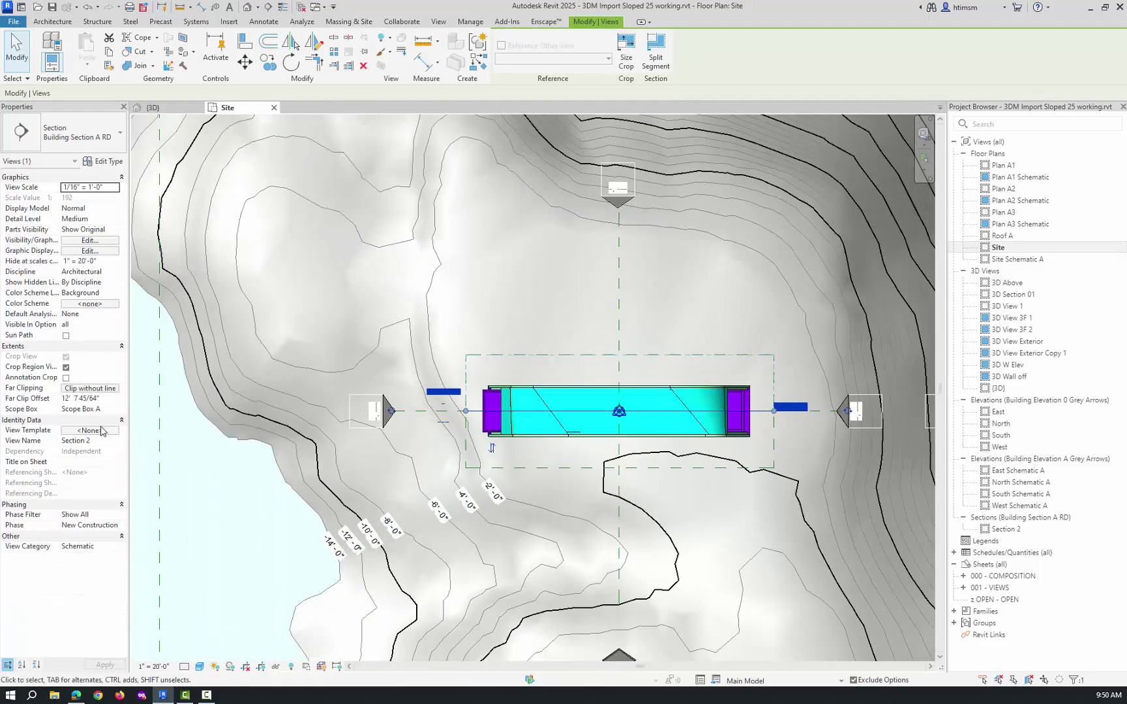
click(116, 410)
click(118, 411)
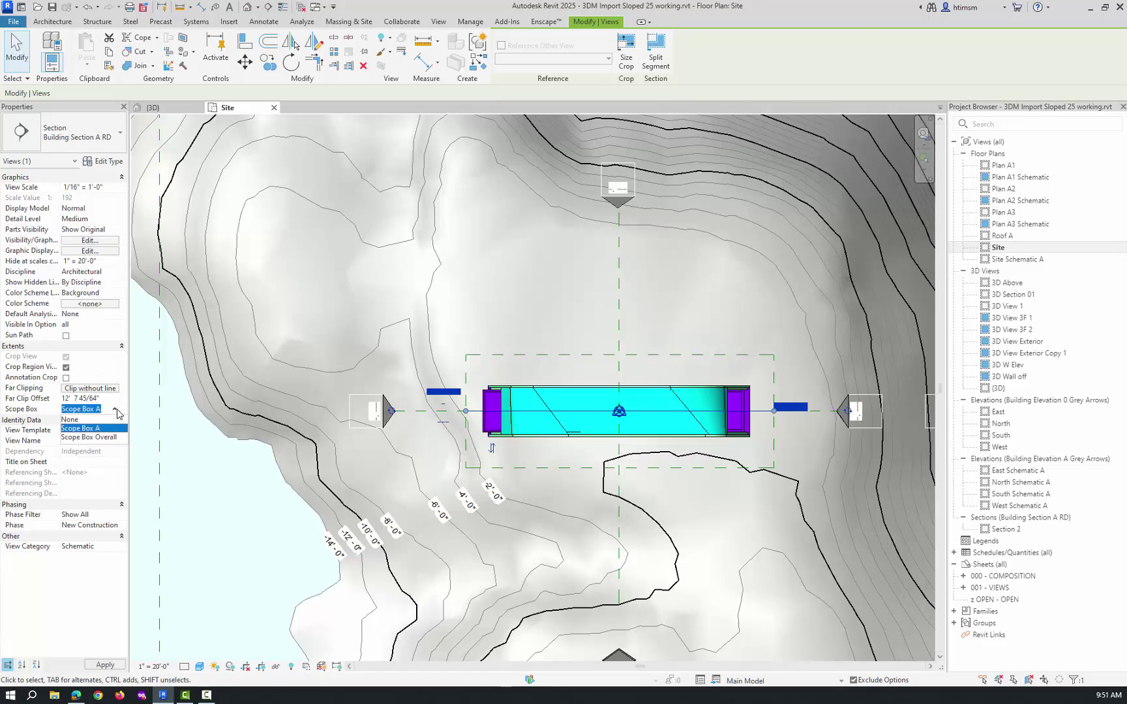
click(76, 420)
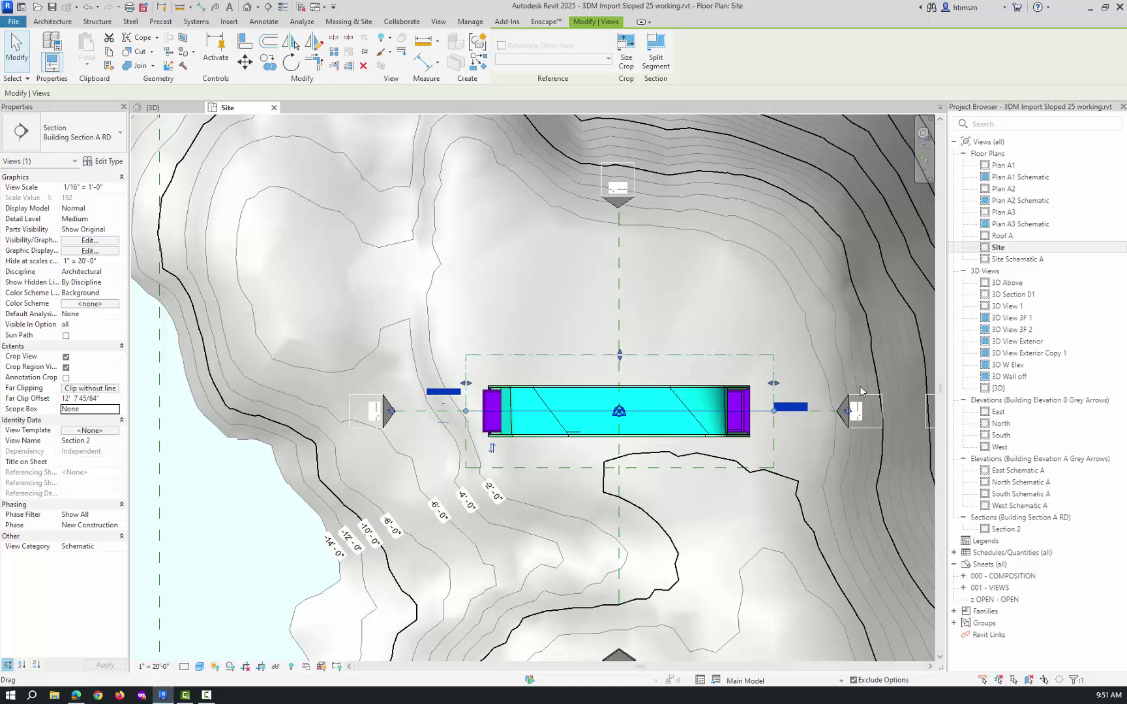
Extend Section 2's crop boundary and section line westward from the building to beyond the shoreline
drag(463, 386, 157, 385)
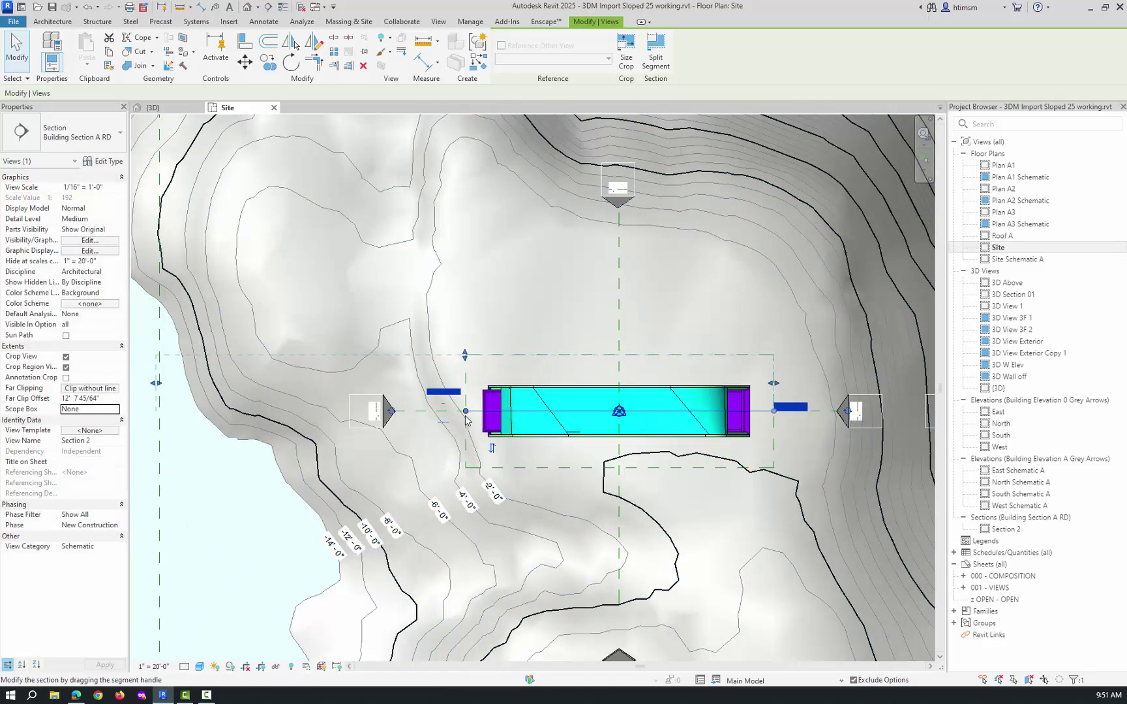
drag(465, 411, 151, 411)
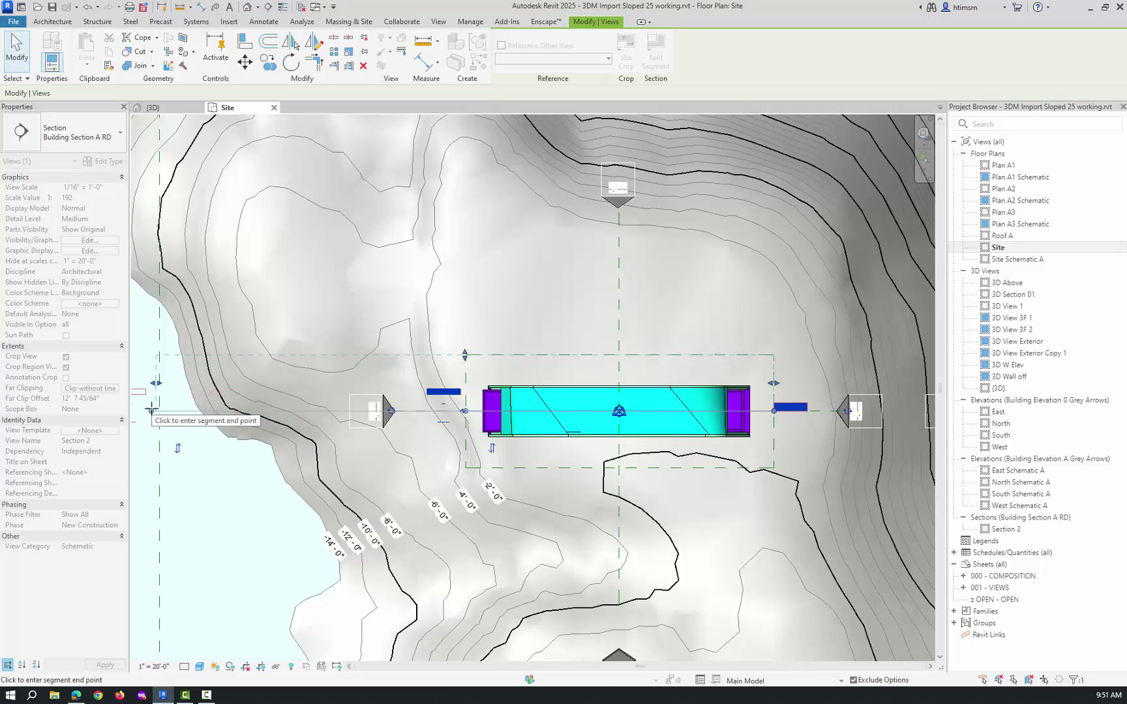
scroll(365, 457, down, 2)
click(219, 388)
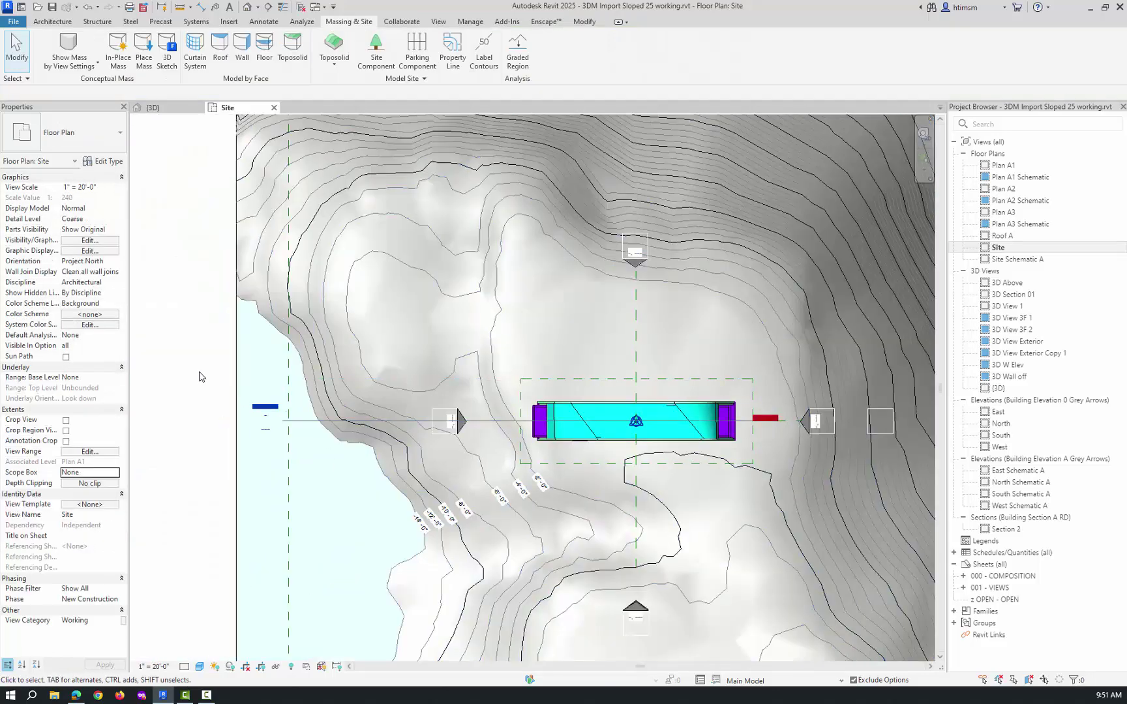
Open the Section 2 view and extend its crop region downward to include the full slope down to the water
double_click(273, 412)
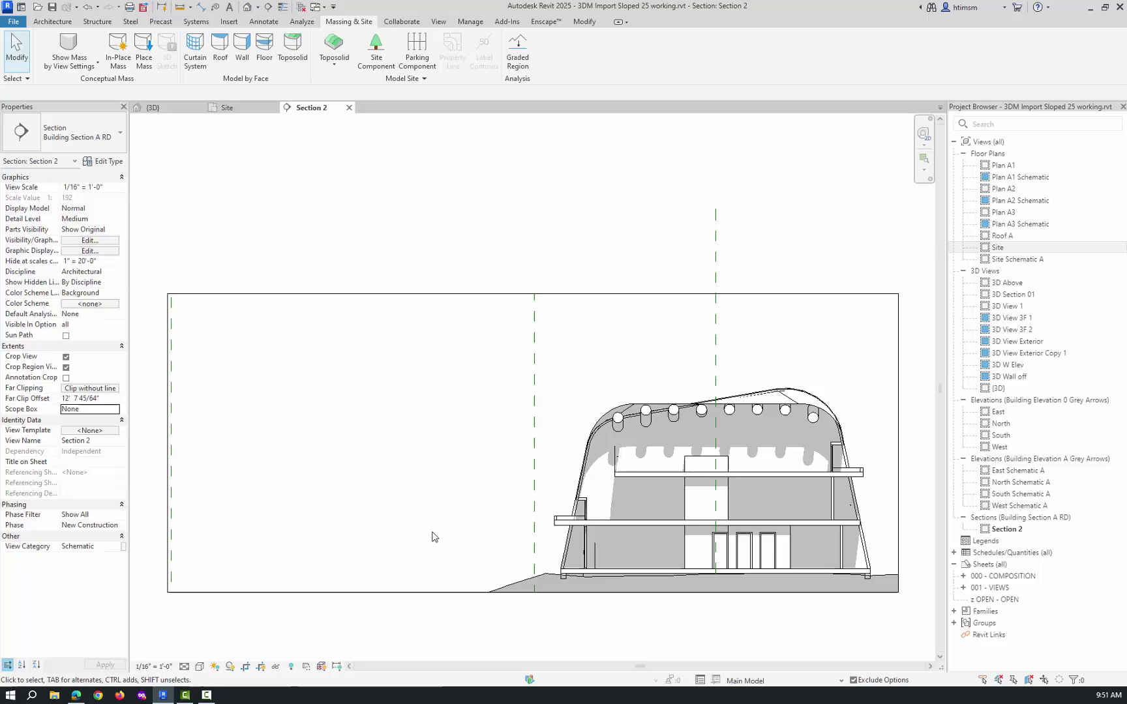
click(401, 592)
scroll(480, 465, down, 3)
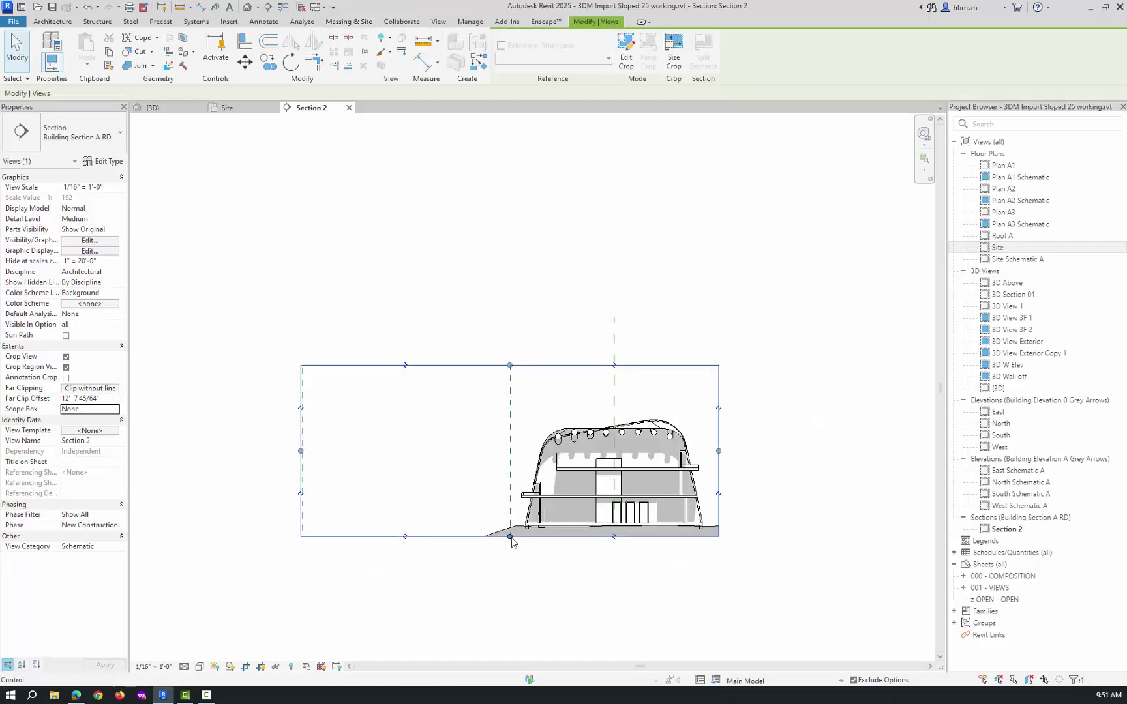
drag(510, 537, 510, 613)
Turn off shadows in Section 2 and unhide the Levels category
click(652, 542)
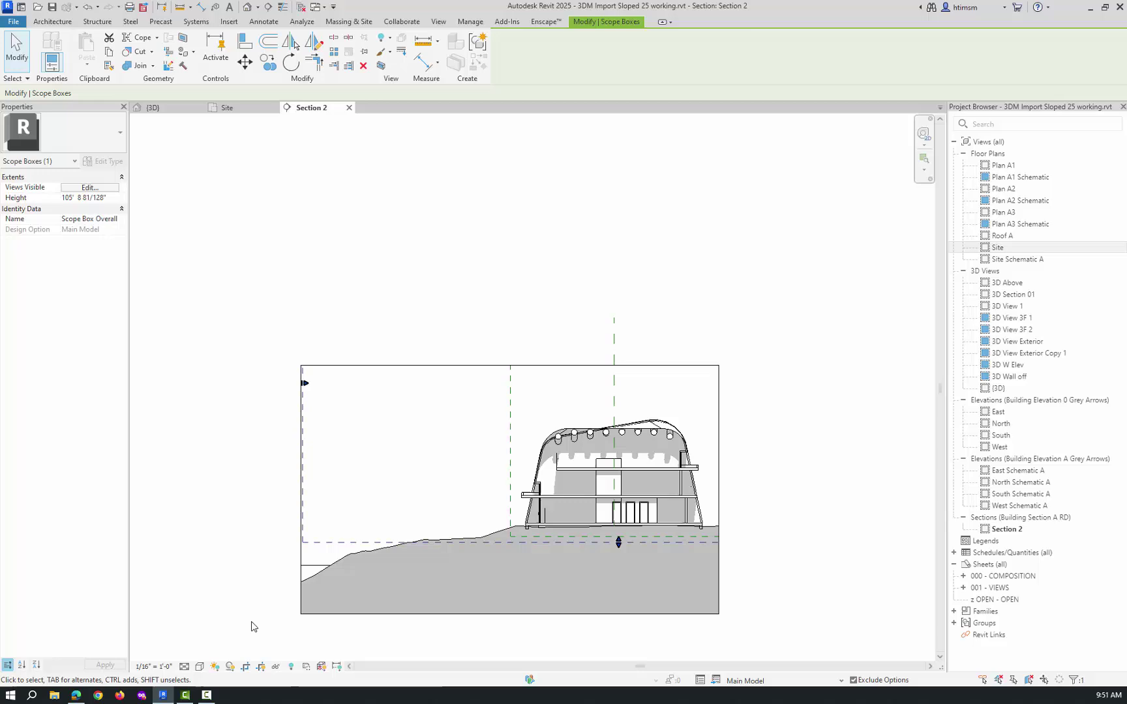
click(230, 666)
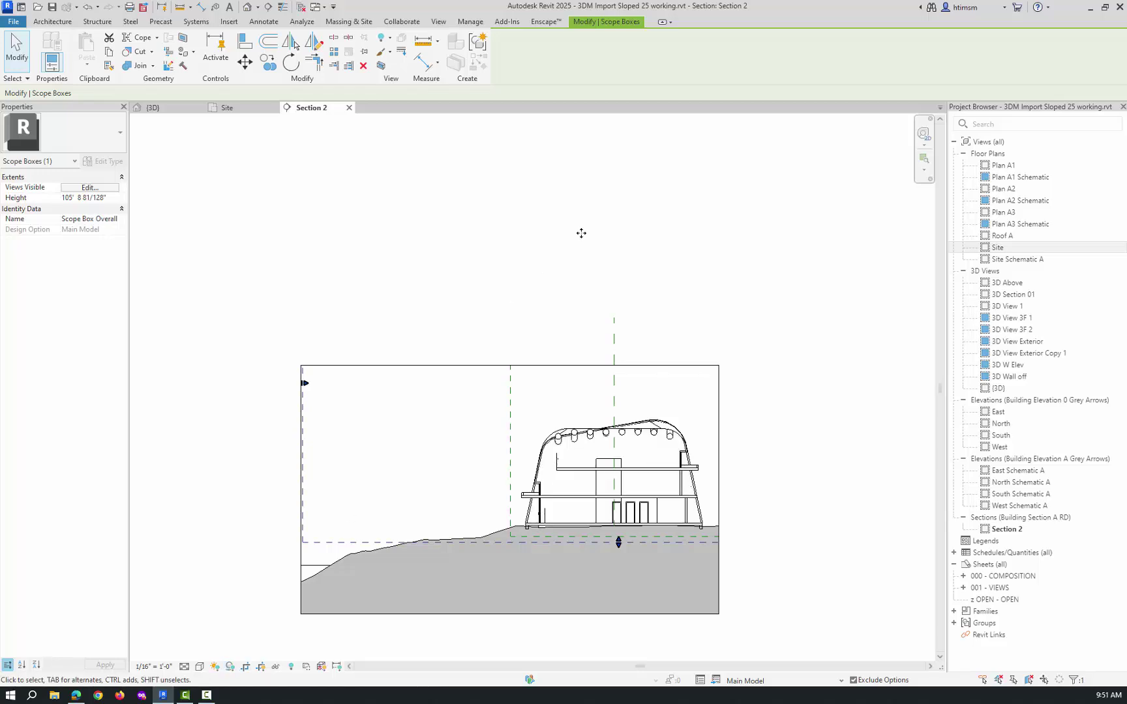
click(290, 666)
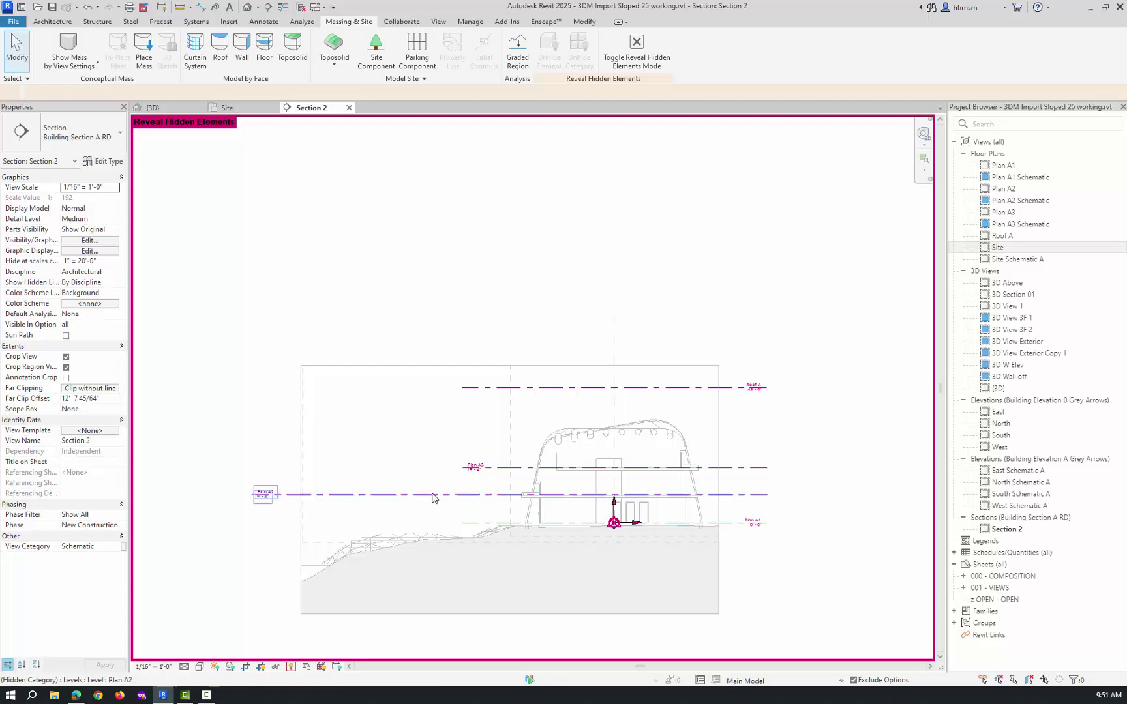
click(264, 494)
click(577, 52)
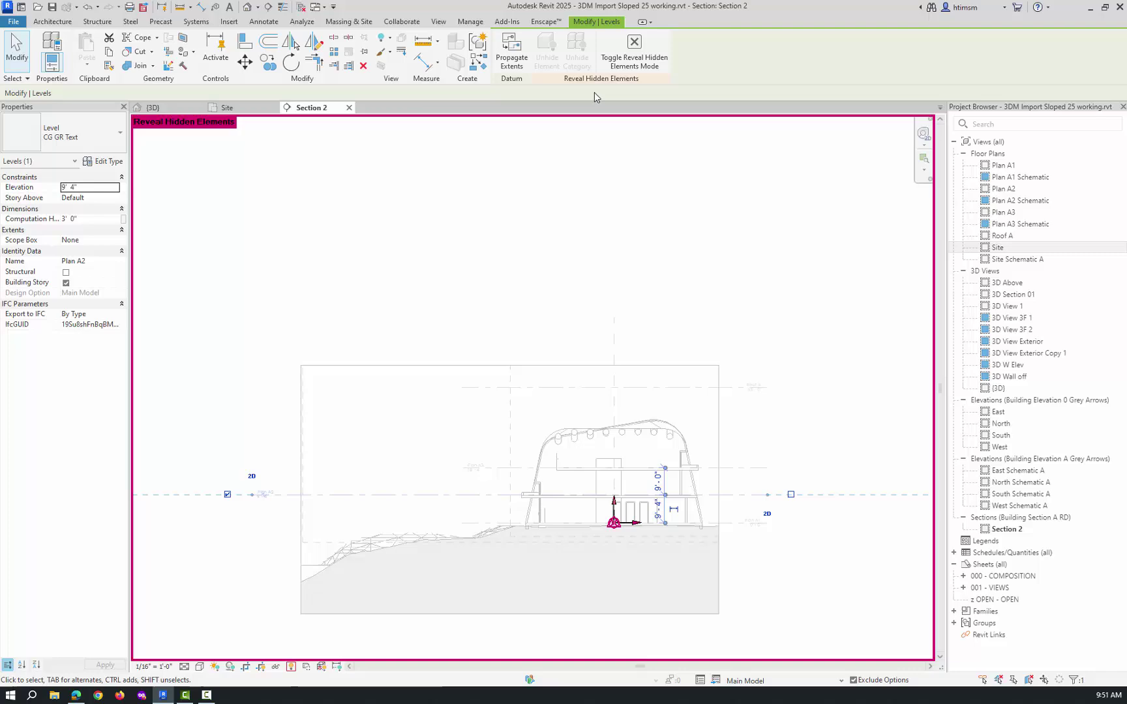
click(636, 52)
click(797, 530)
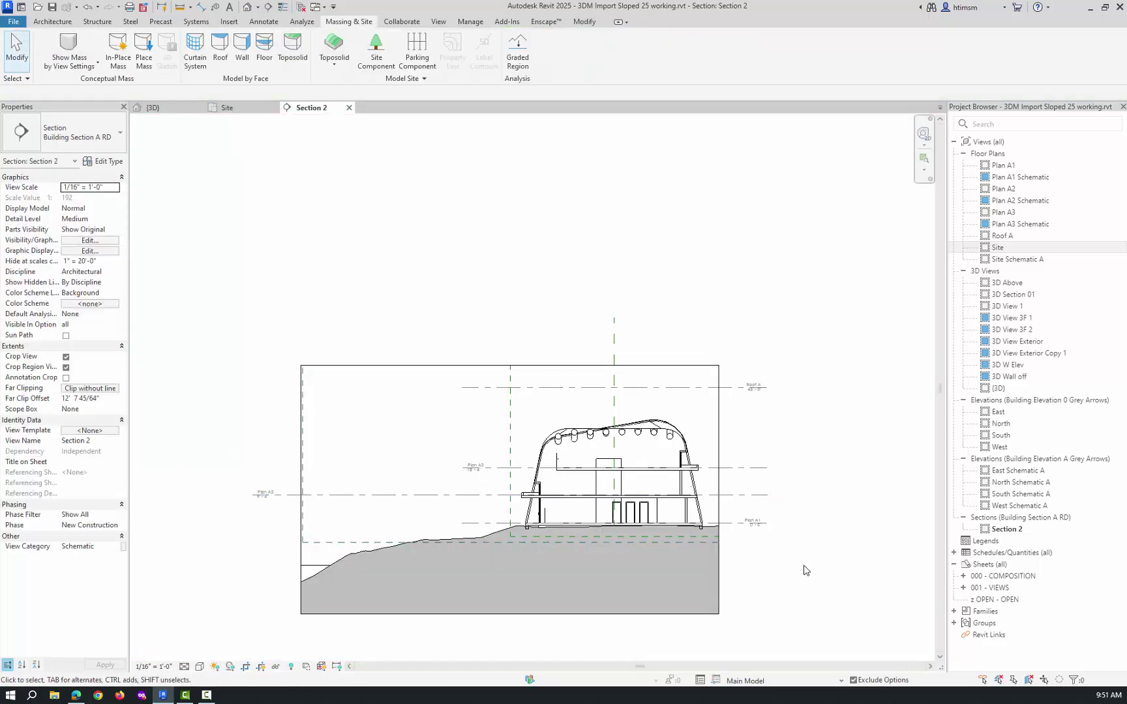
Show the Plan A2 and Plan A3 level heads only at their right ends and shorten Plan A2's left end to align with the other levels
click(423, 495)
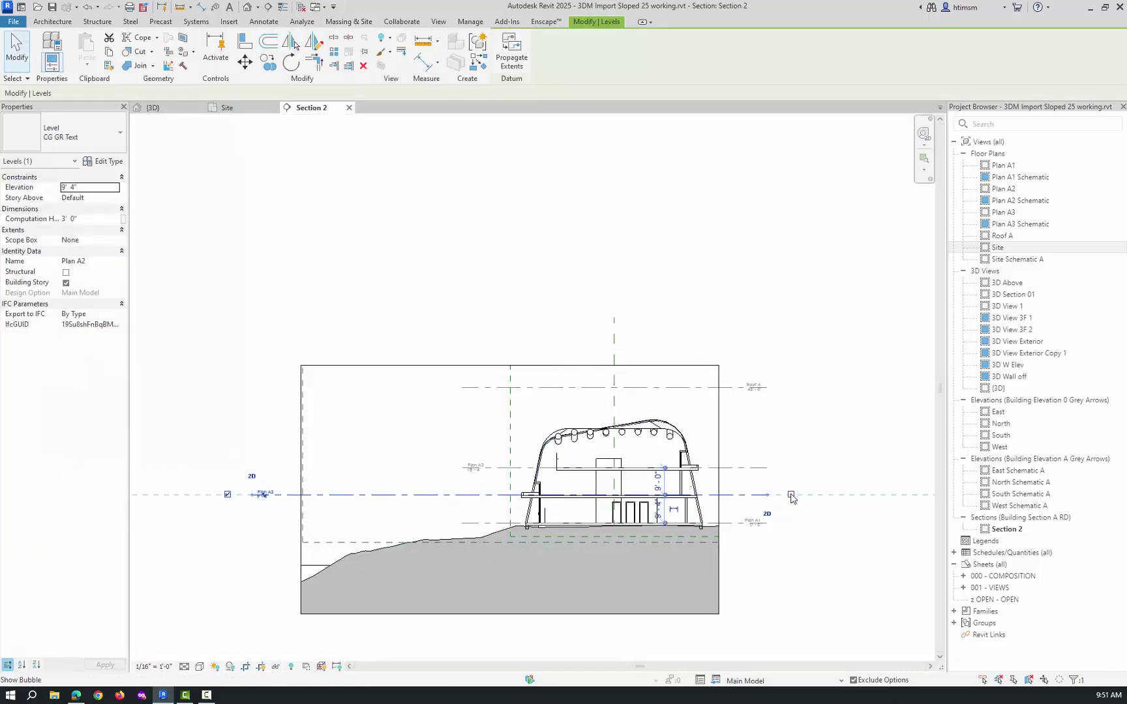
click(471, 467)
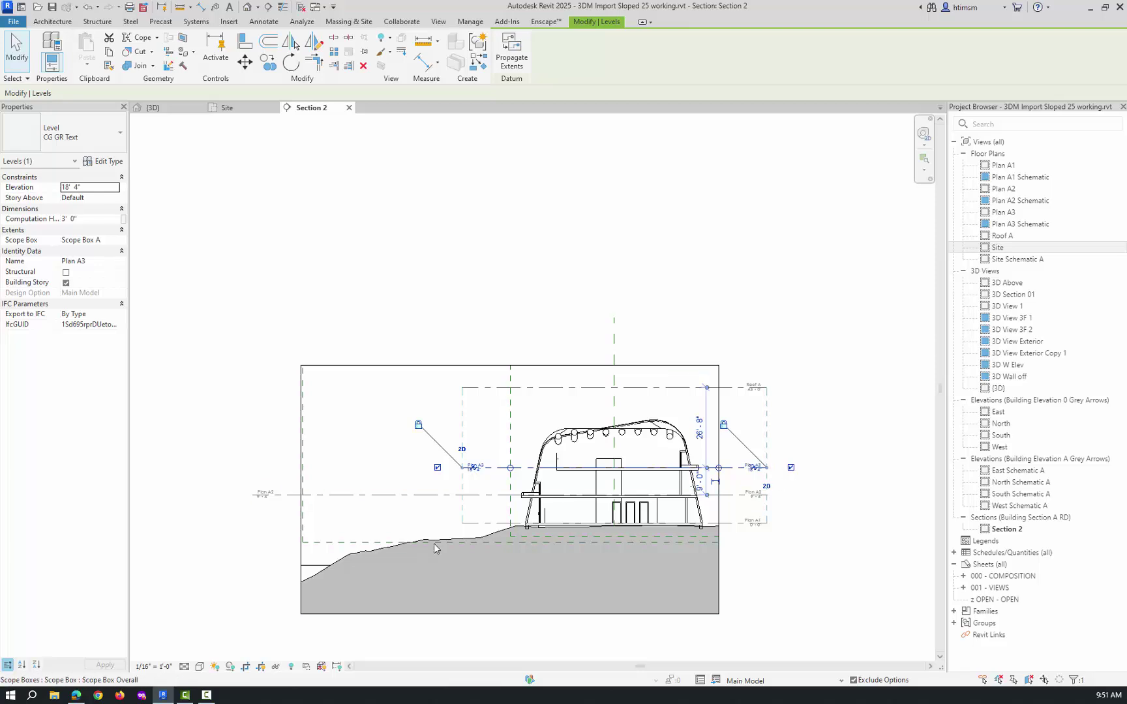
click(251, 494)
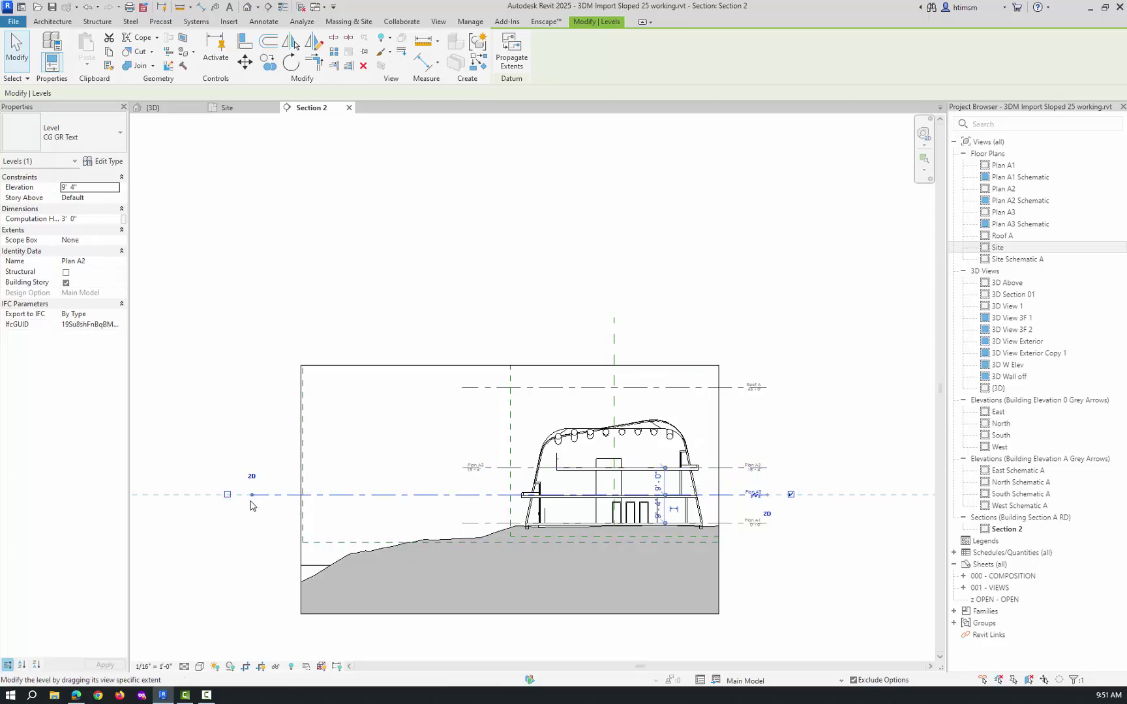
drag(252, 500, 462, 496)
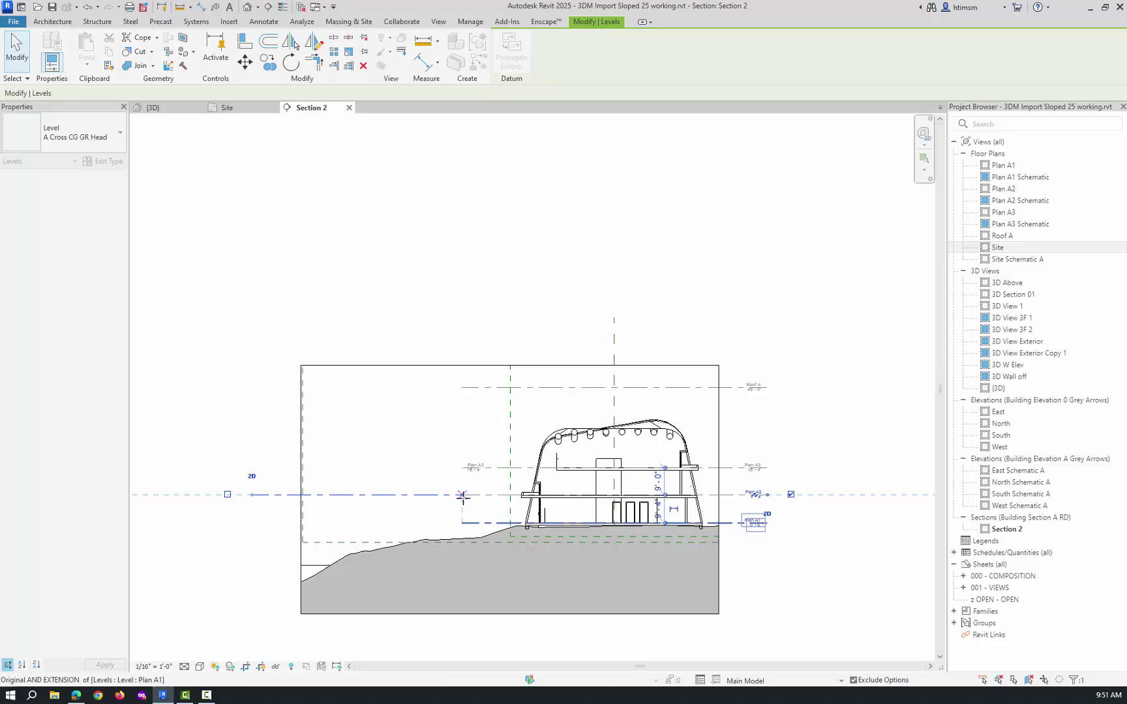
click(472, 467)
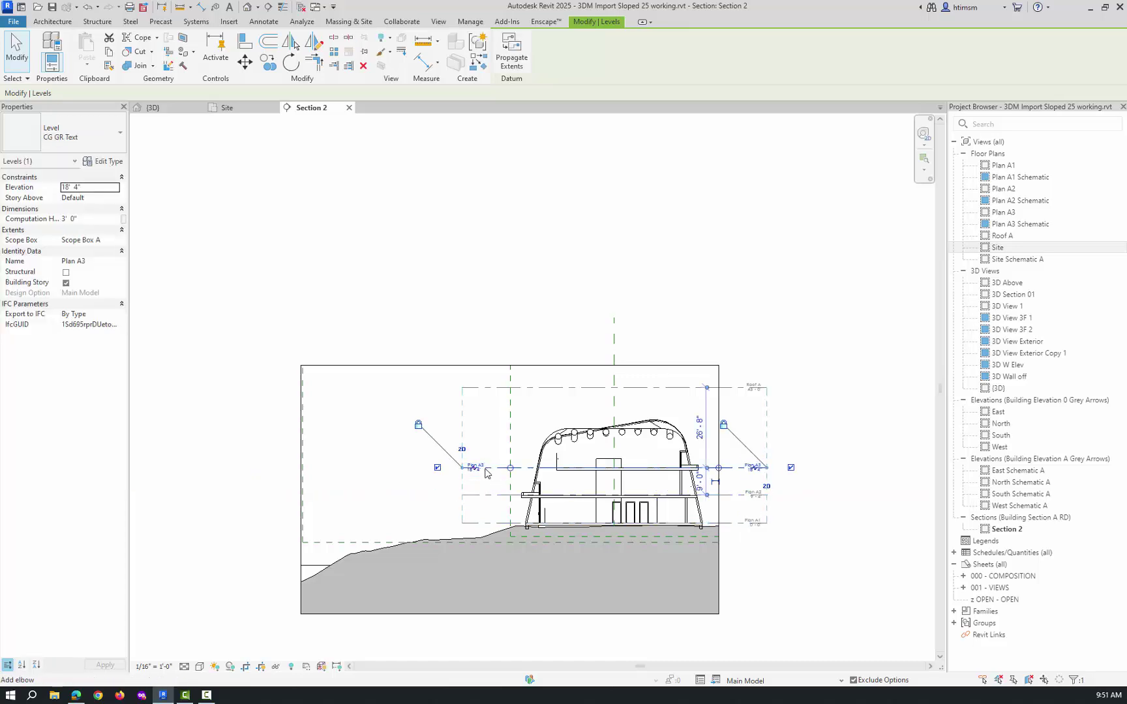
click(446, 298)
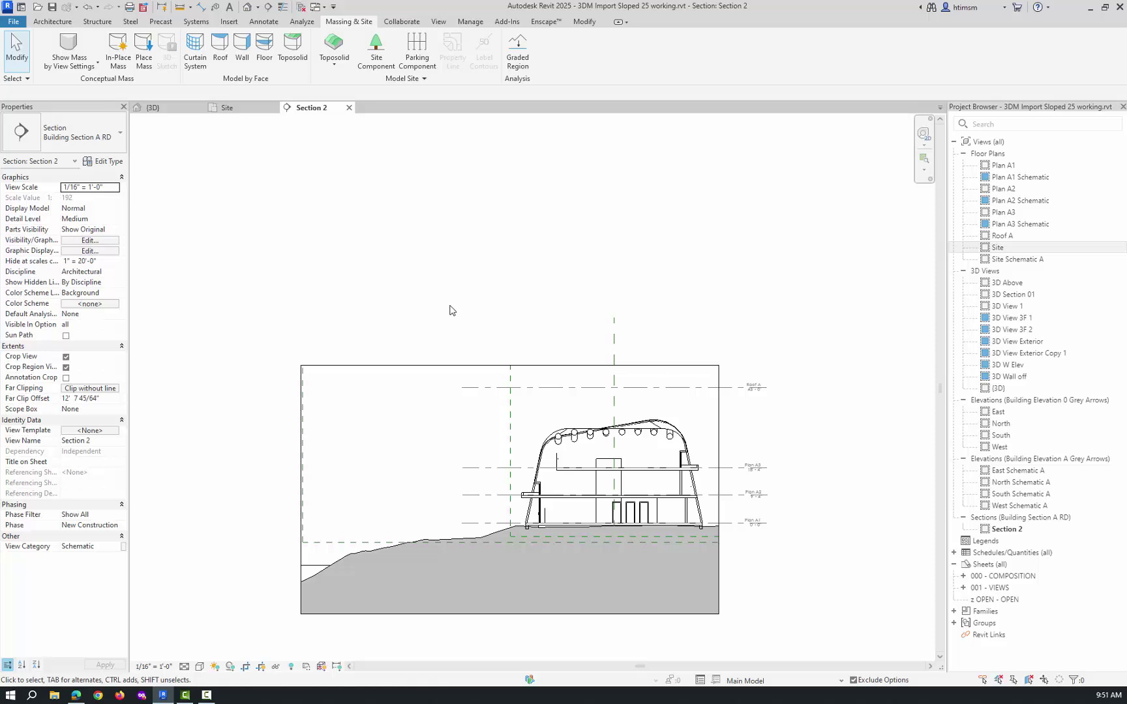
Create a level similar to Plan A1 about 10' 8" below it, spanning the same width as the existing levels
click(486, 527)
right_click(486, 526)
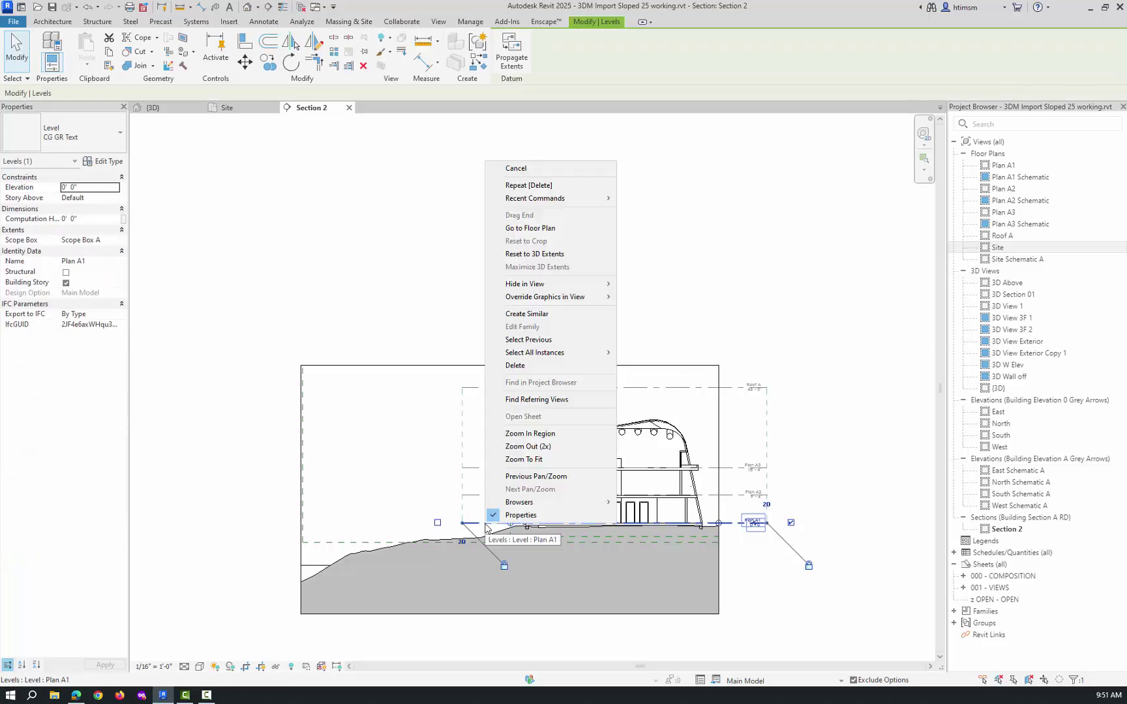
click(532, 314)
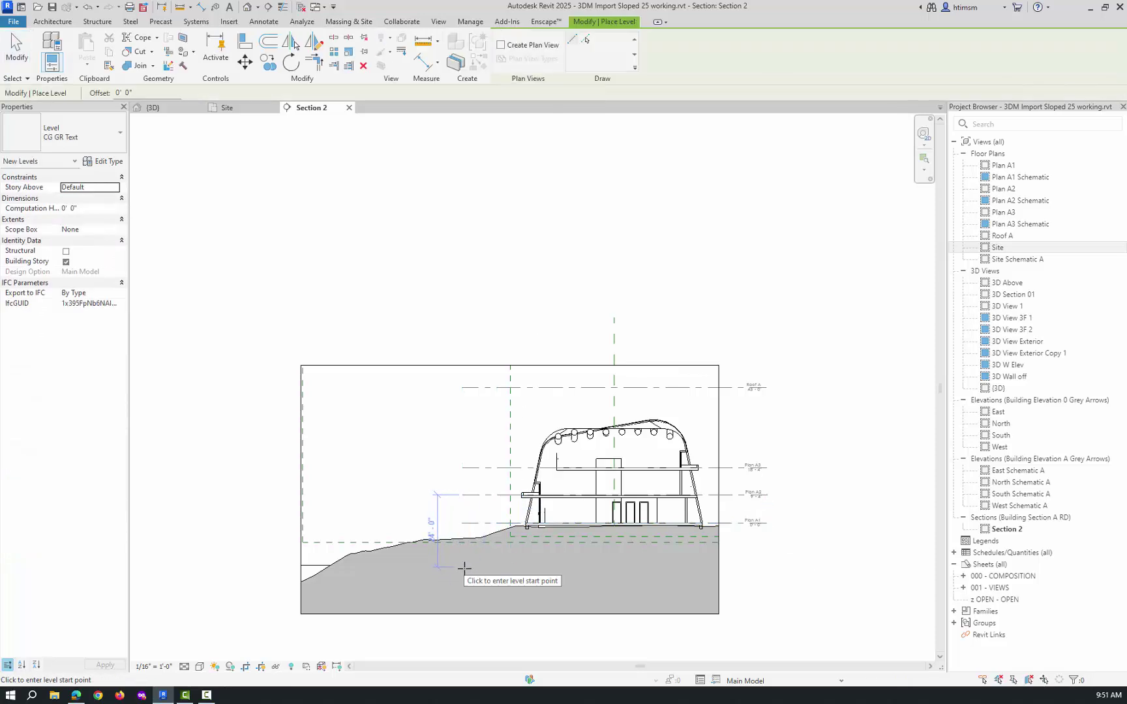
click(464, 557)
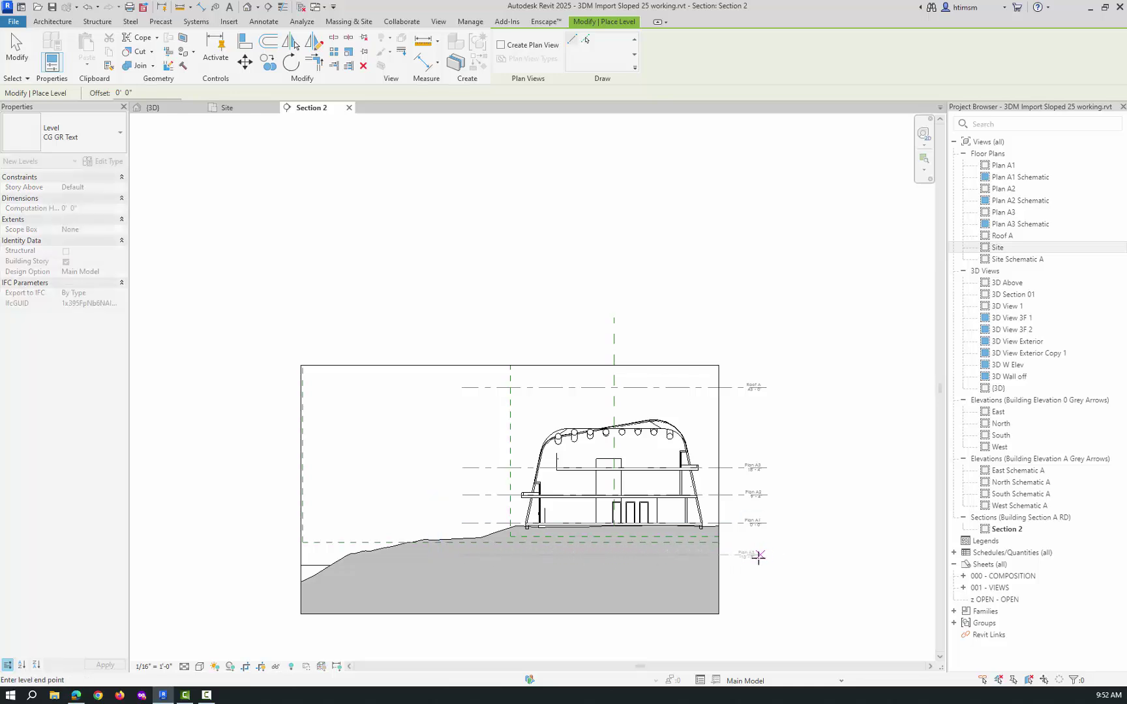
click(760, 555)
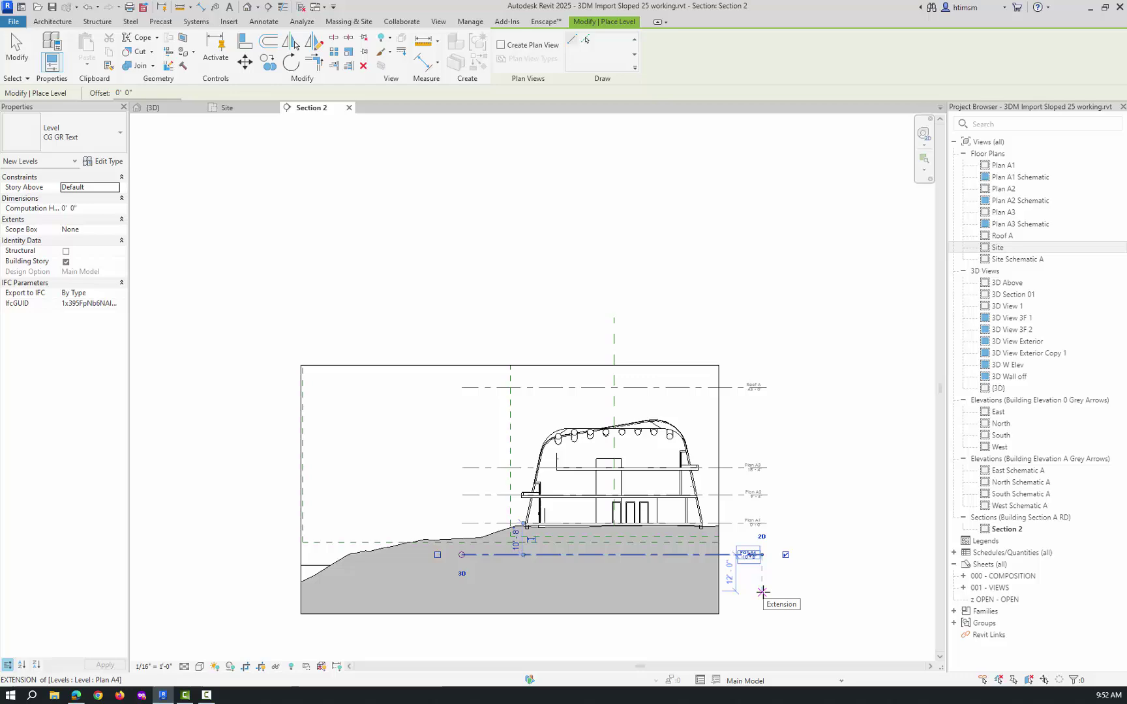
key(Escape)
key(Escape)
Set the new lowest level's elevation to -10' 0" and rename it Base
scroll(744, 597, up, 3)
click(750, 529)
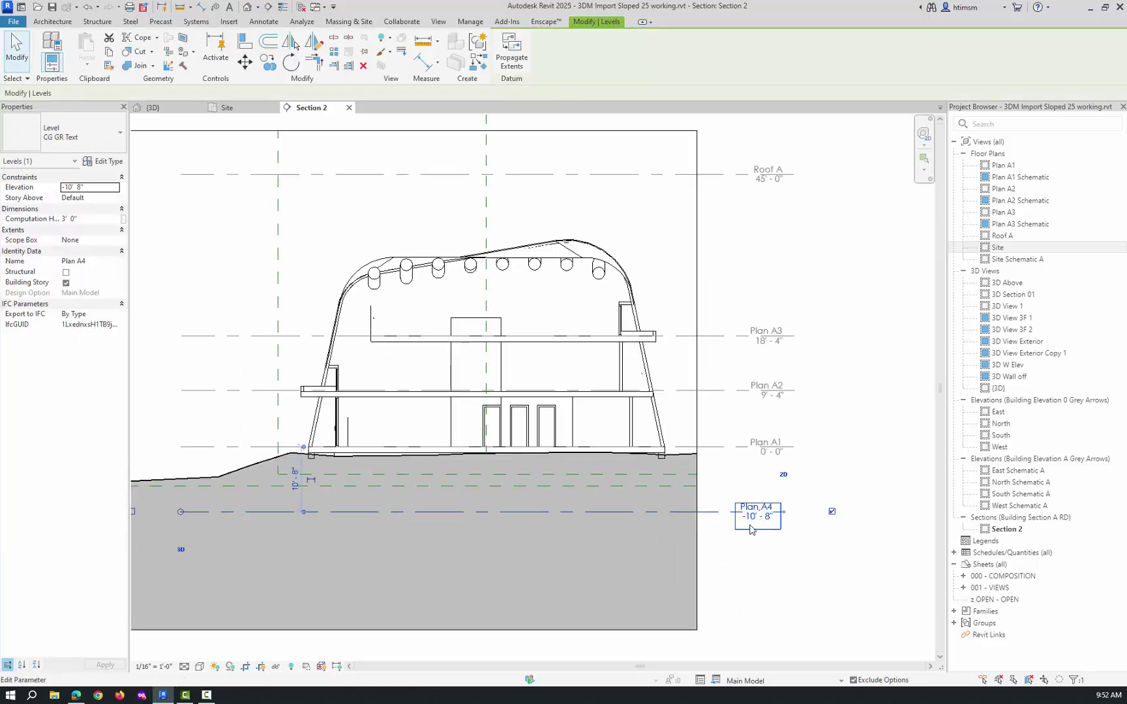
click(753, 522)
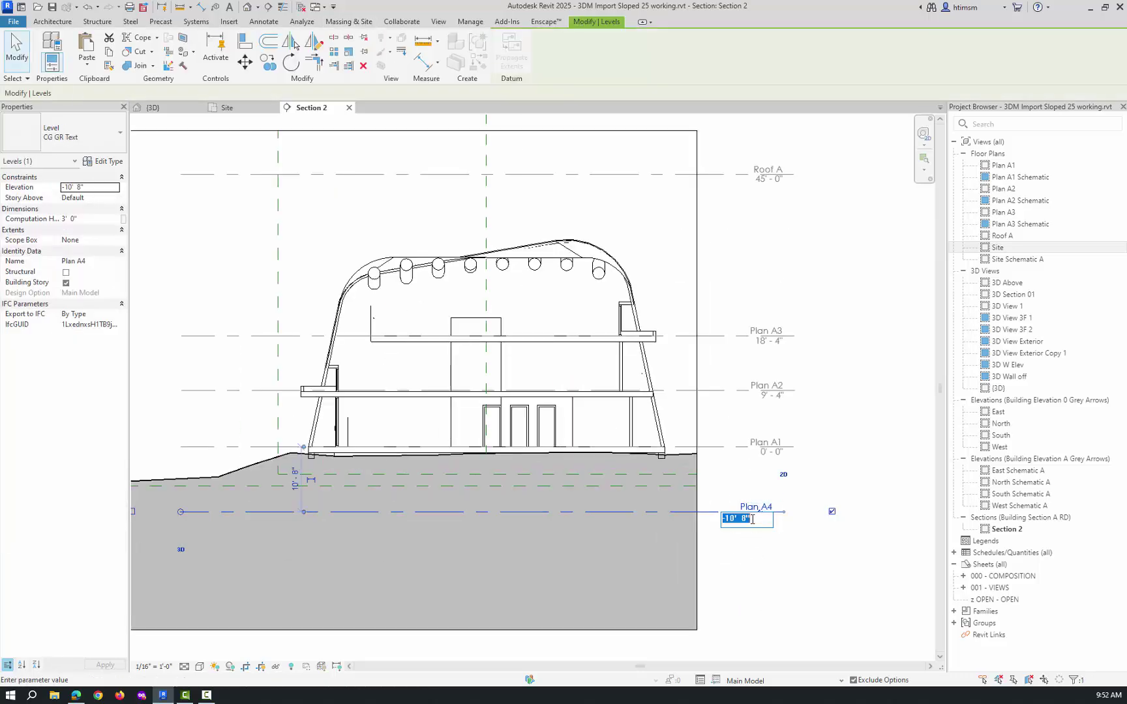
text(-0)
key(Return)
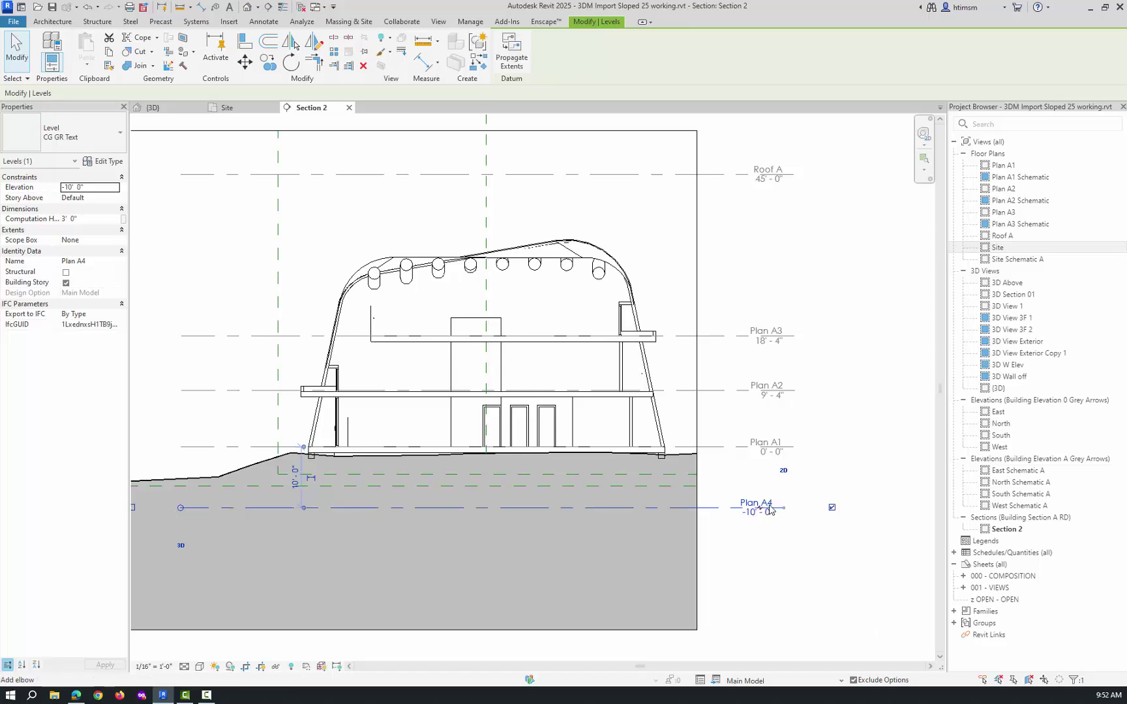
click(769, 504)
text(Base)
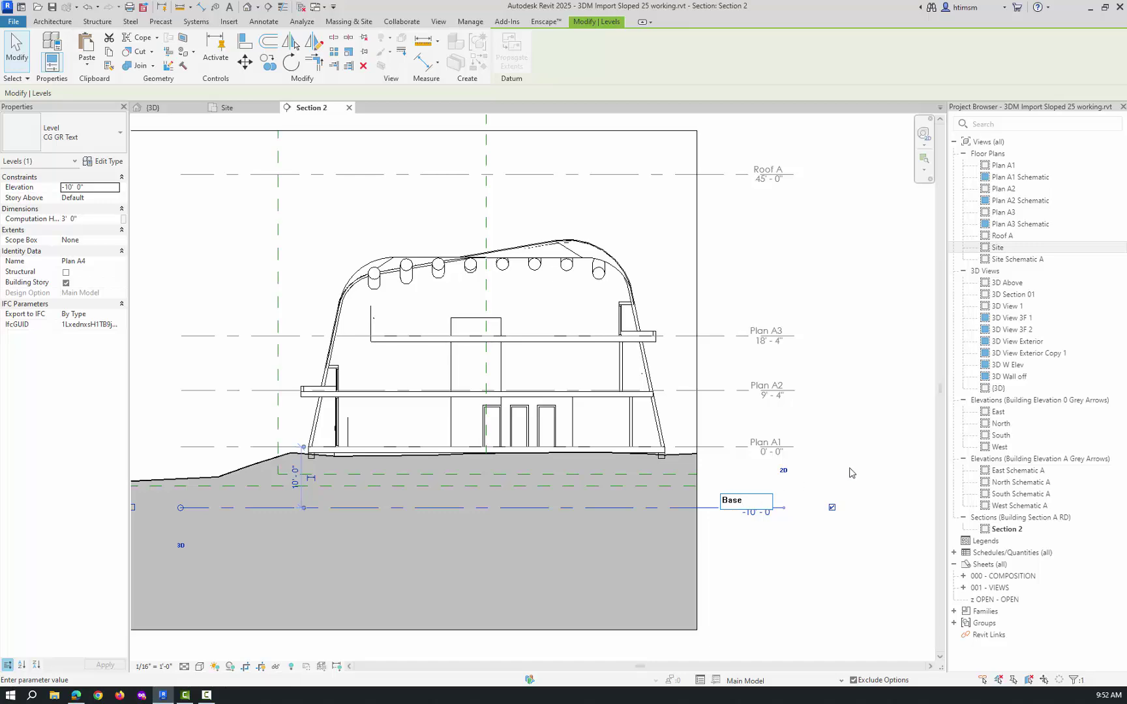
key(Return)
click(809, 541)
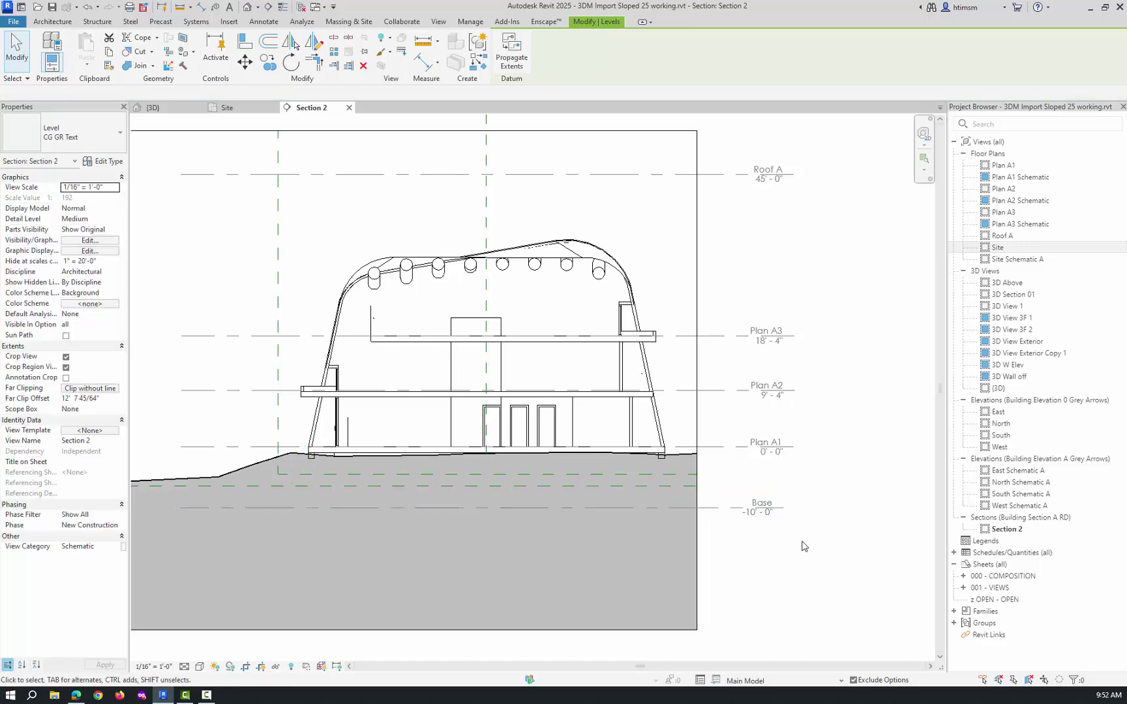
scroll(804, 547, down, 2)
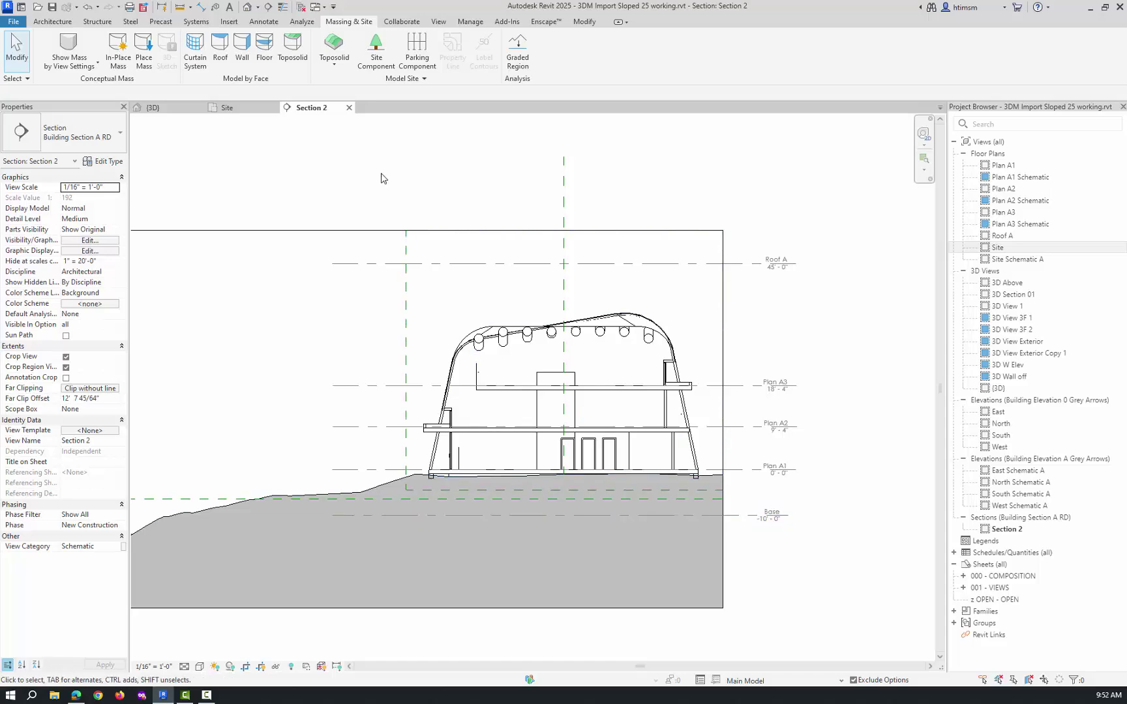
Open the Plan A1 floor plan at the building's west end
click(225, 110)
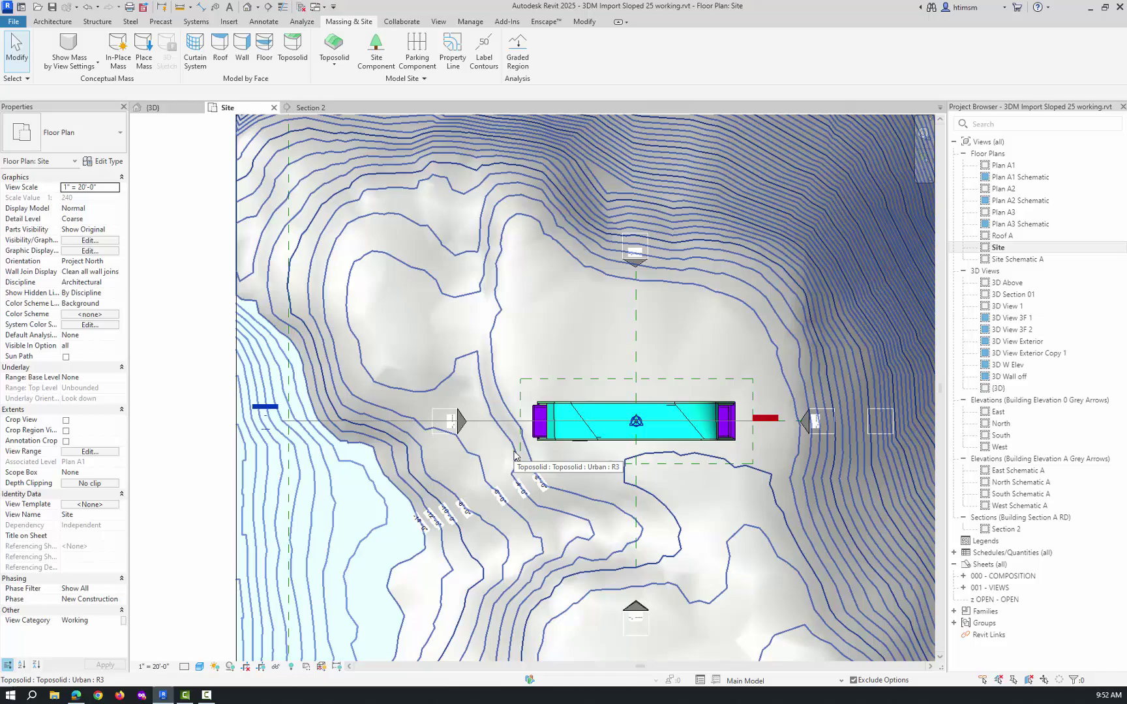
click(1009, 168)
double_click(1009, 168)
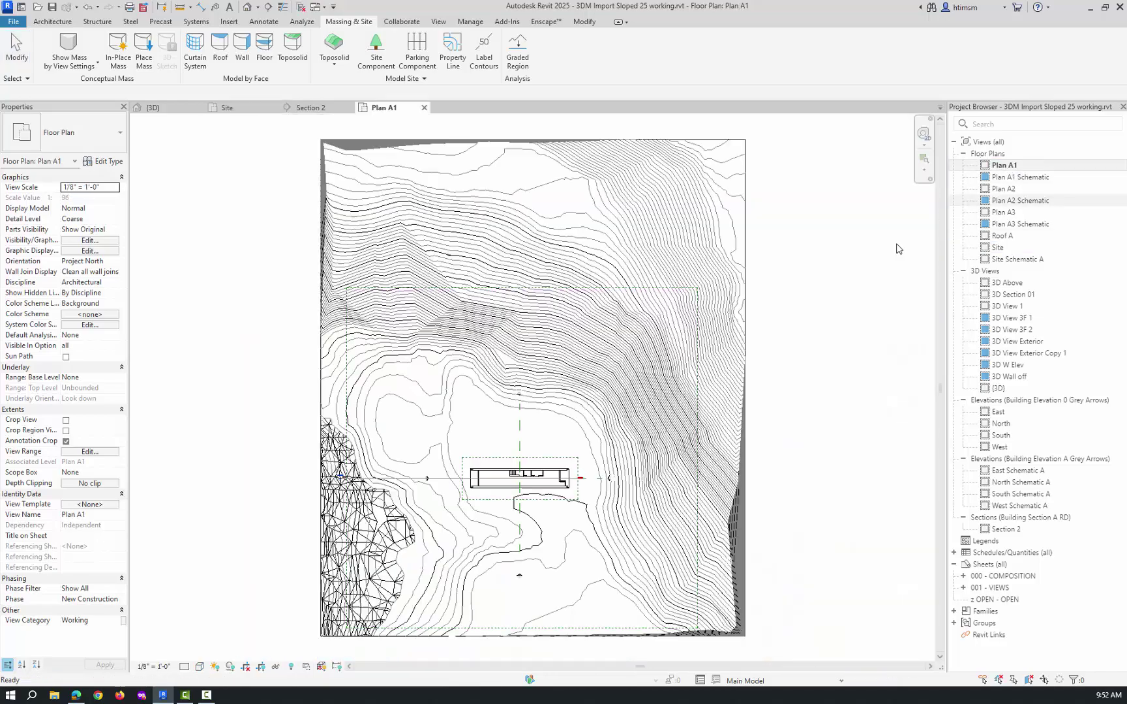
scroll(468, 459, up, 5)
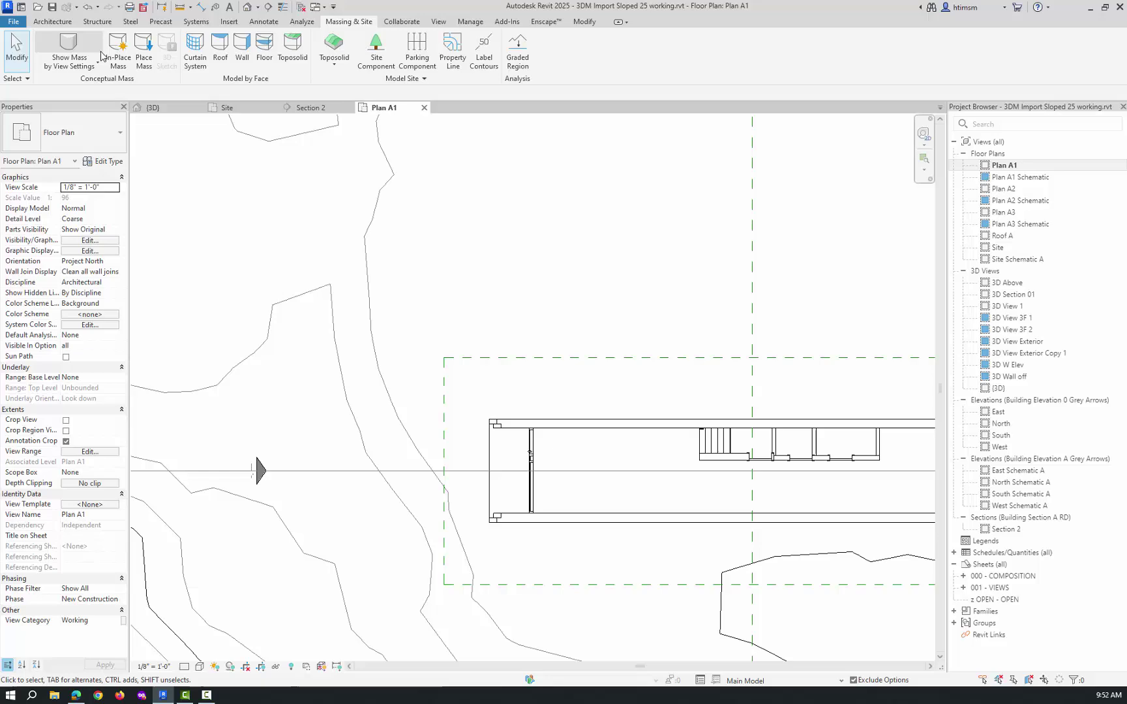
Create a rectangular Generic - 12" Concrete floor, 5' 0" by 11' 6", against the building's west end on Plan A1
click(52, 22)
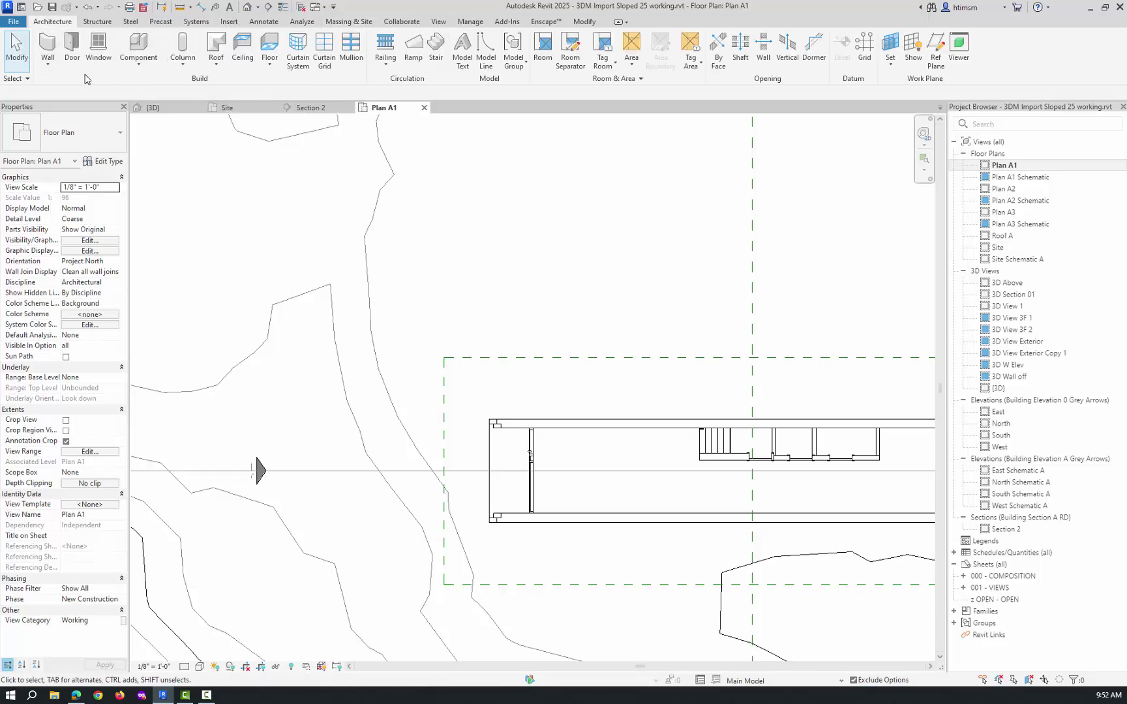
click(269, 46)
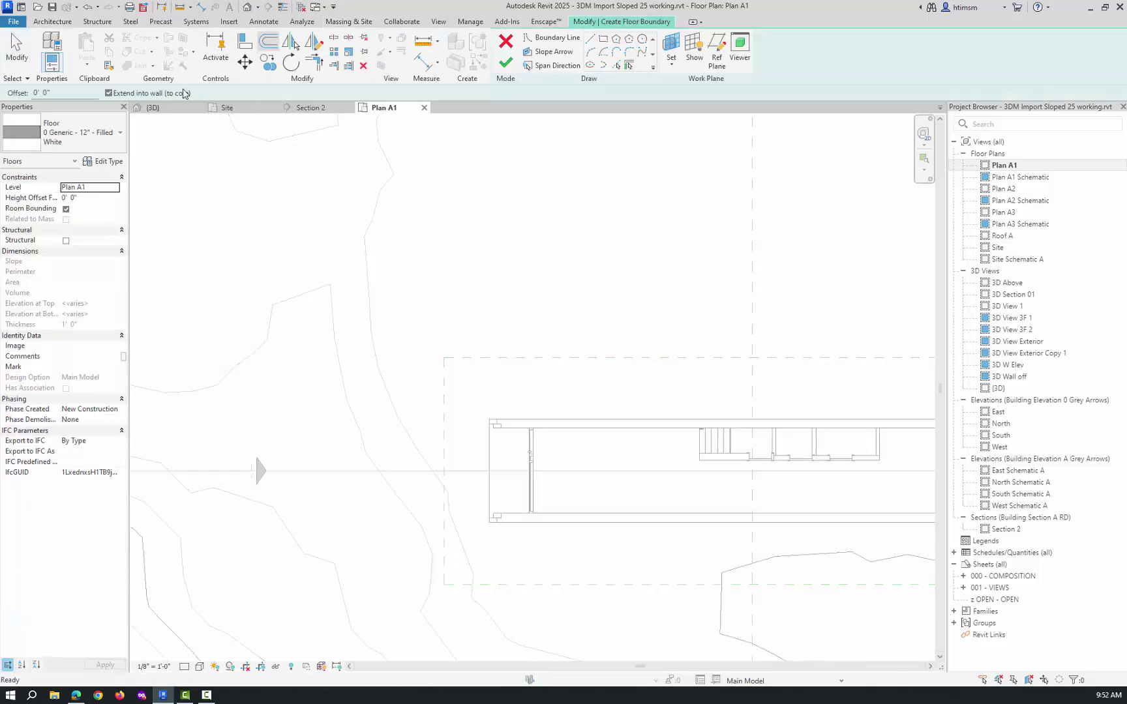
click(89, 137)
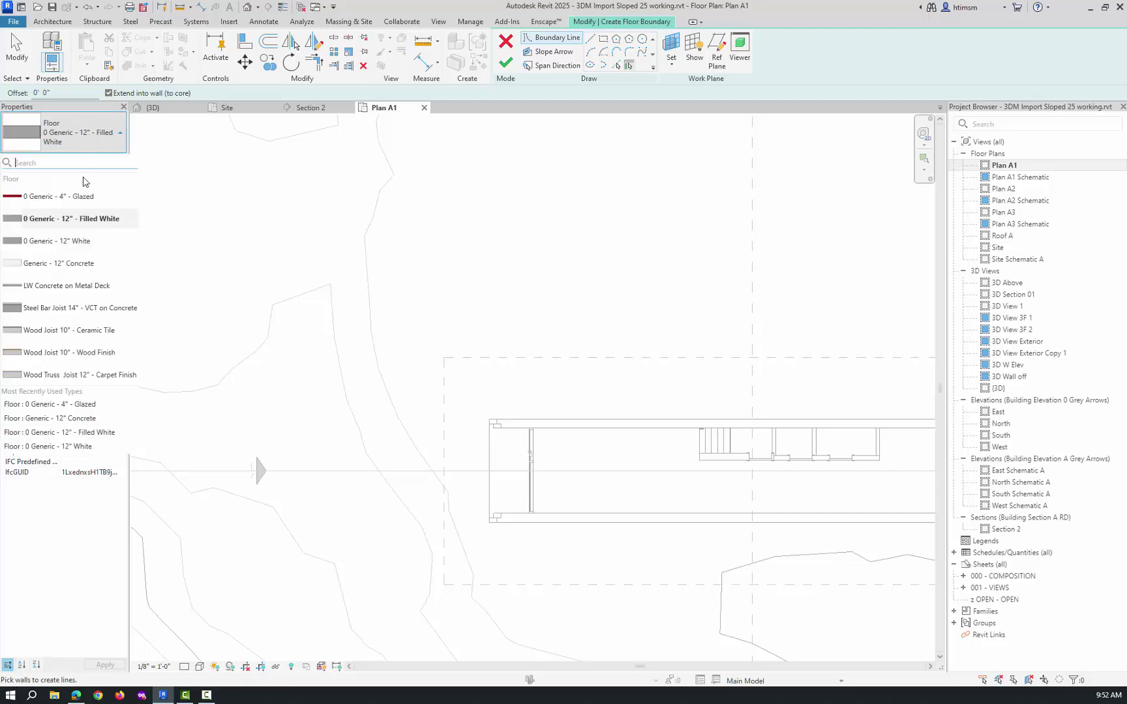
click(77, 263)
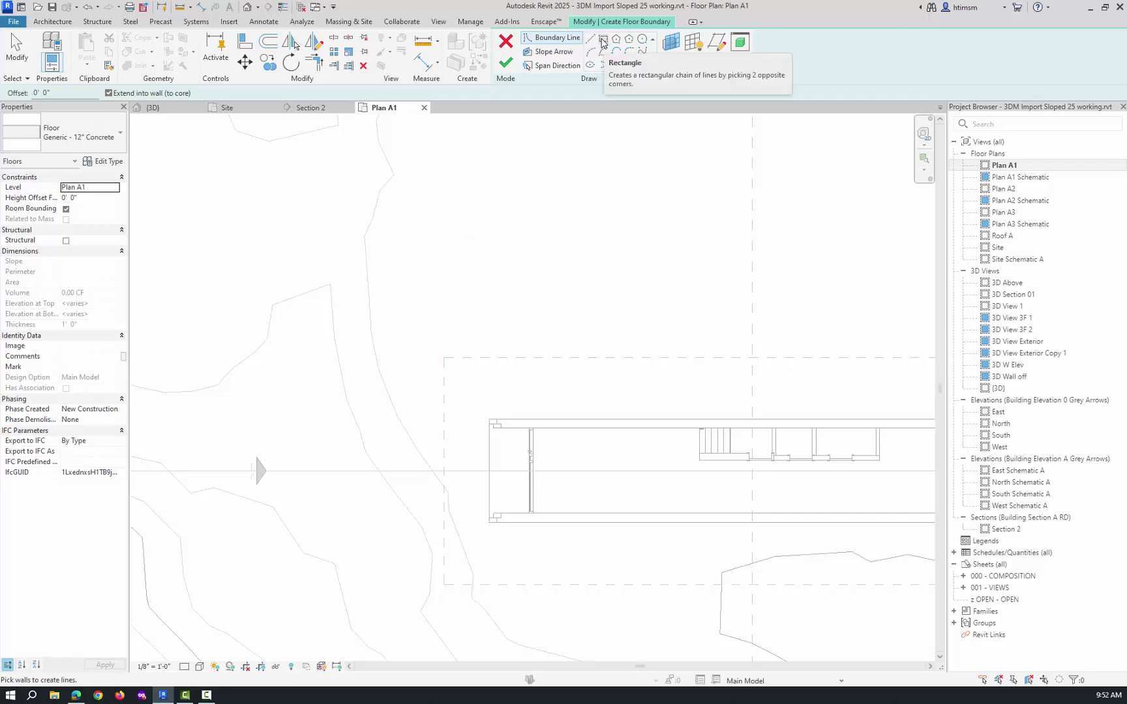
click(602, 43)
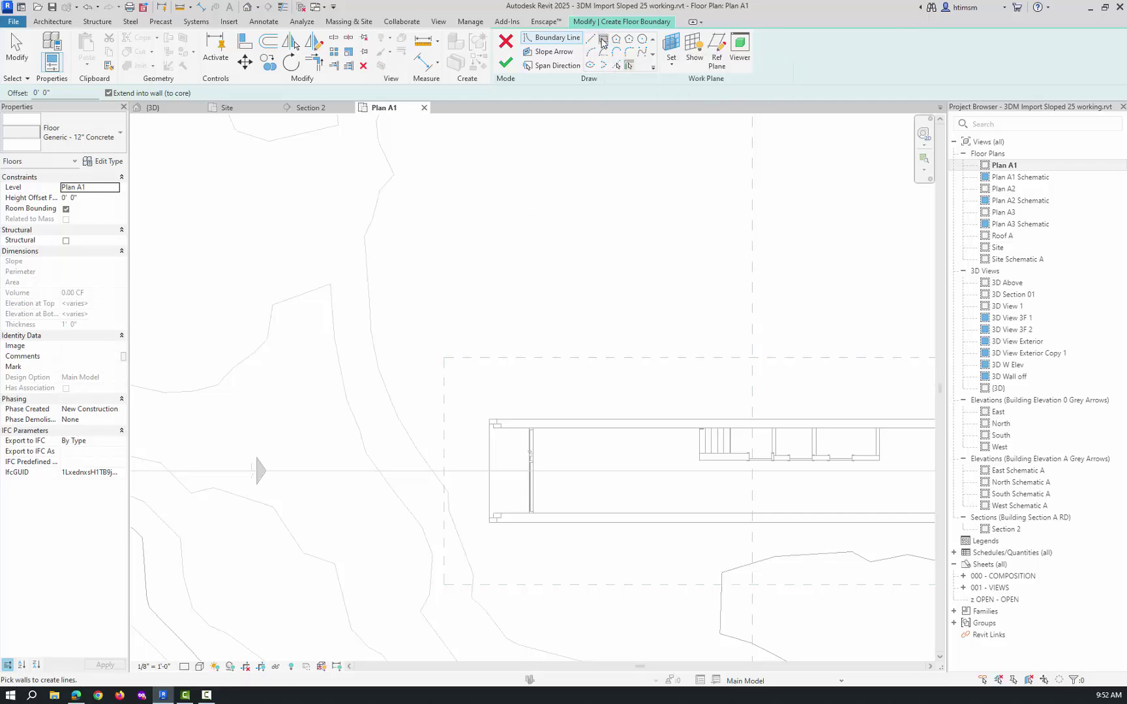
click(489, 420)
click(457, 477)
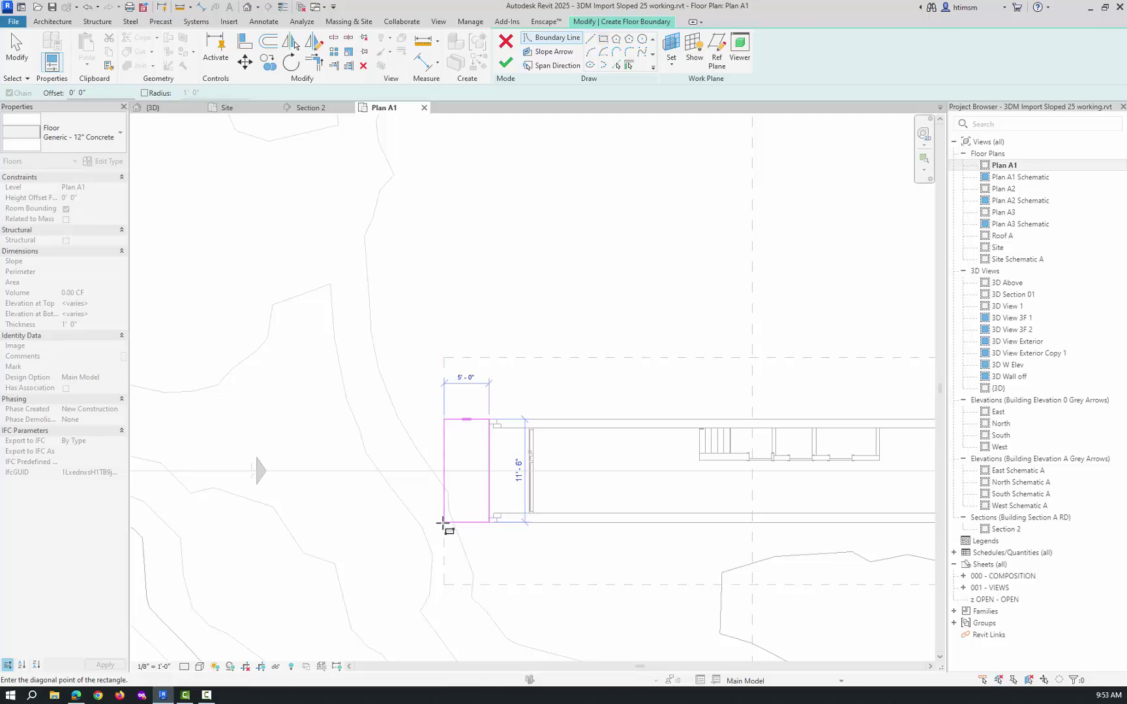
click(443, 522)
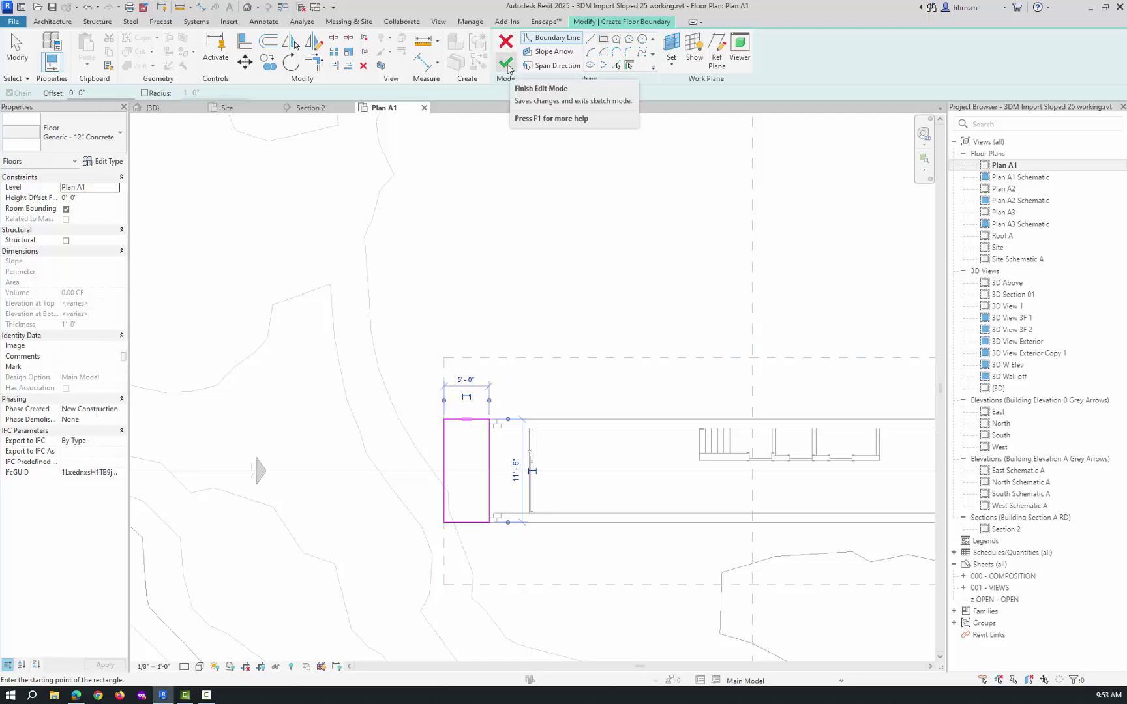
click(507, 65)
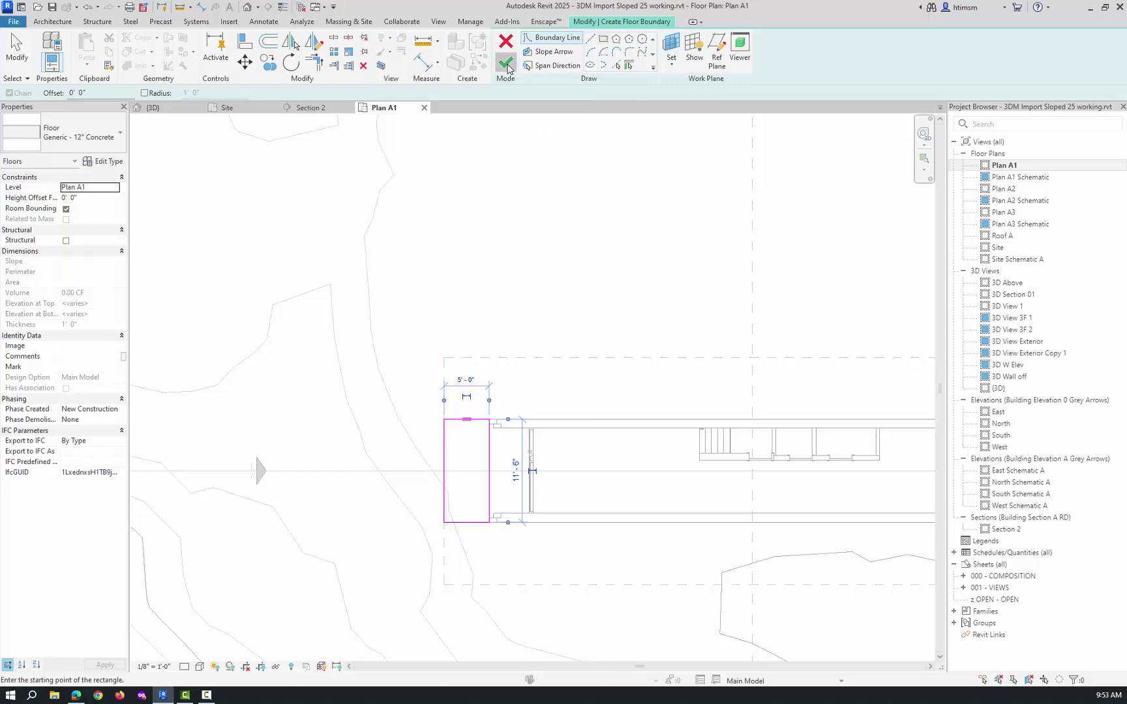
click(503, 287)
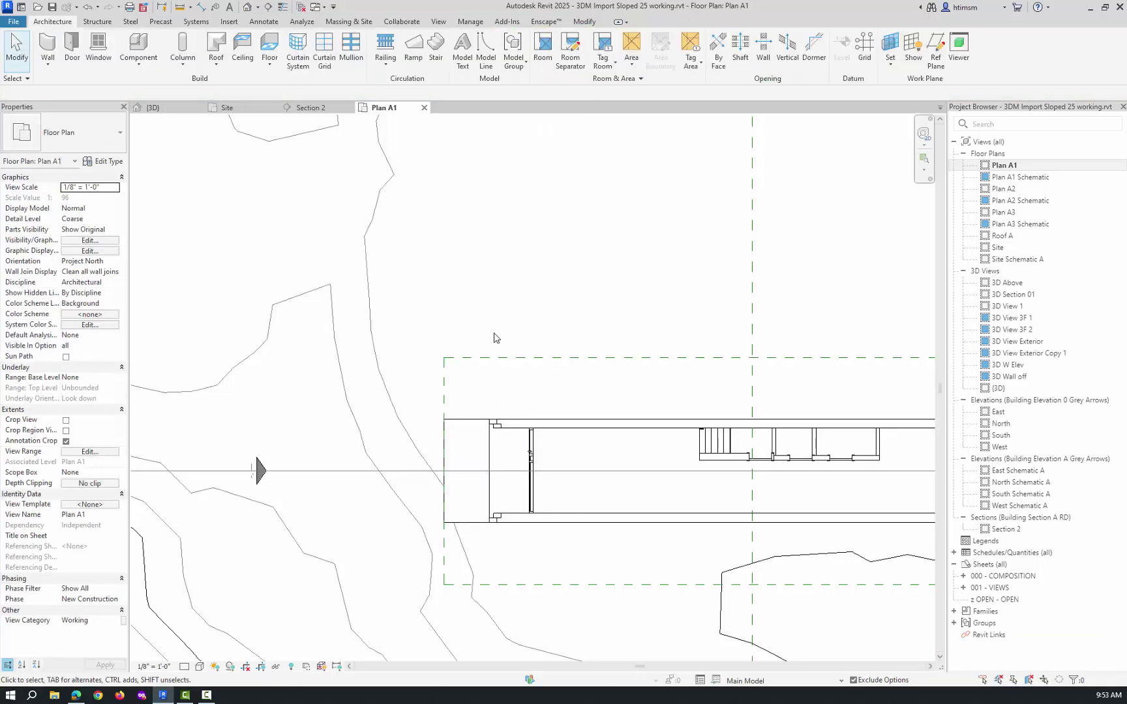
click(481, 422)
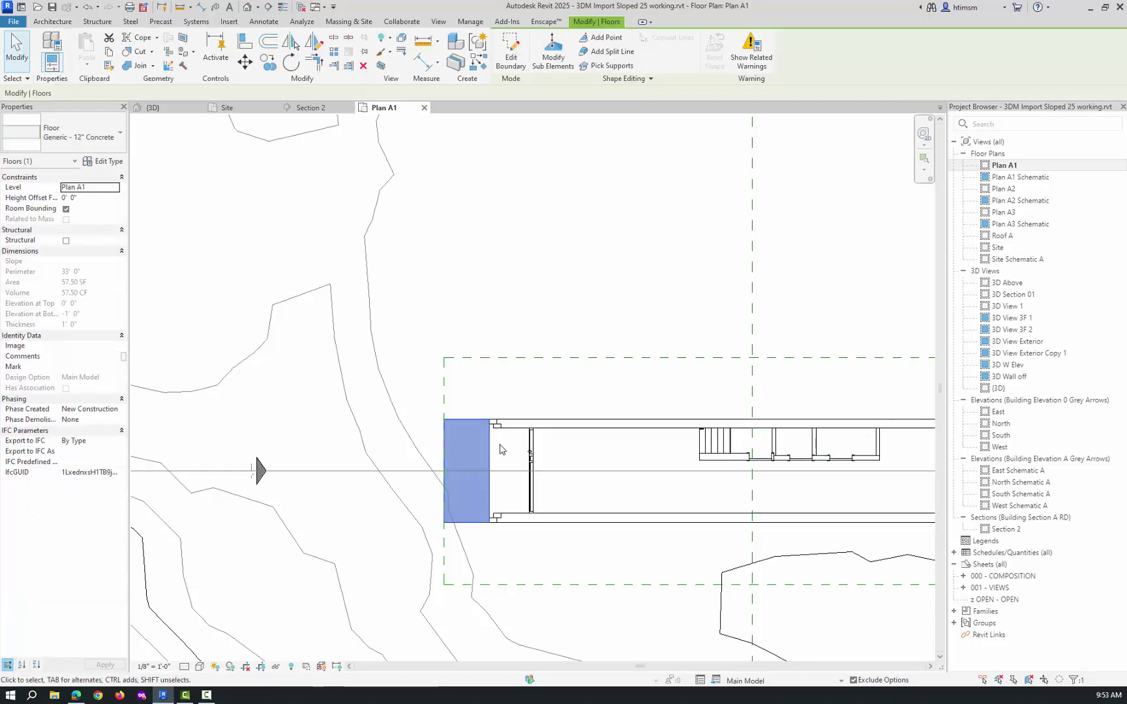
scroll(500, 449, up, 2)
click(507, 366)
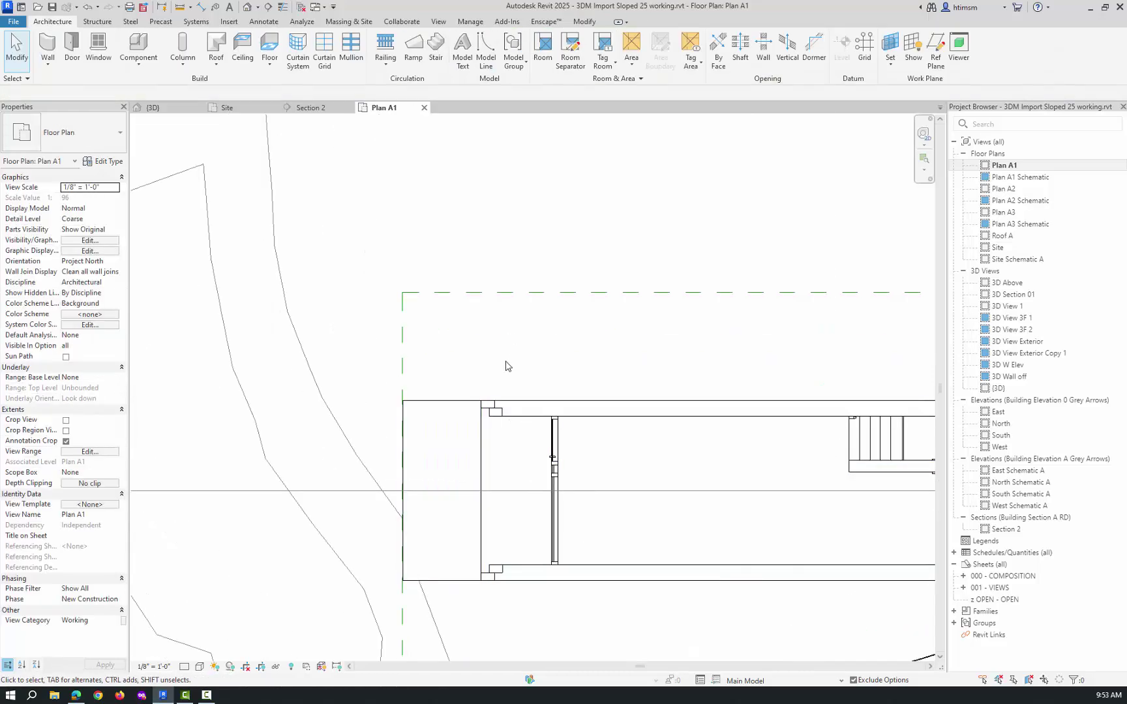
scroll(507, 366, down, 2)
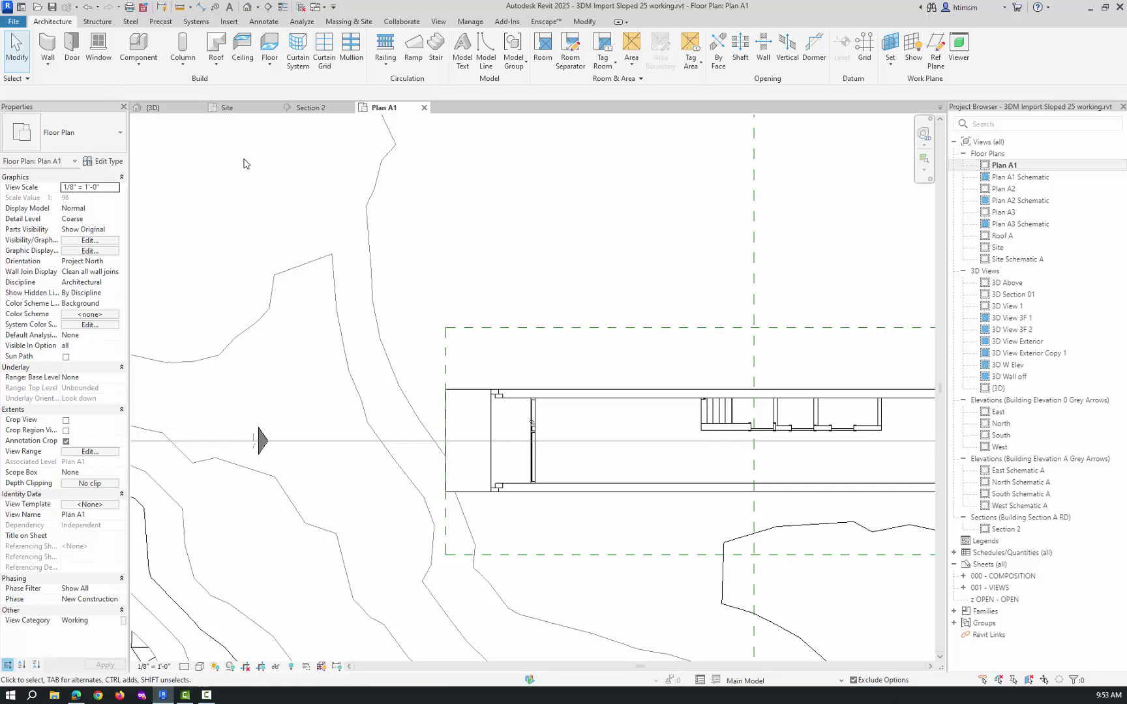
Close the inactive views, open the default 3D view and tile it beside Plan A1
key(c)
key(i)
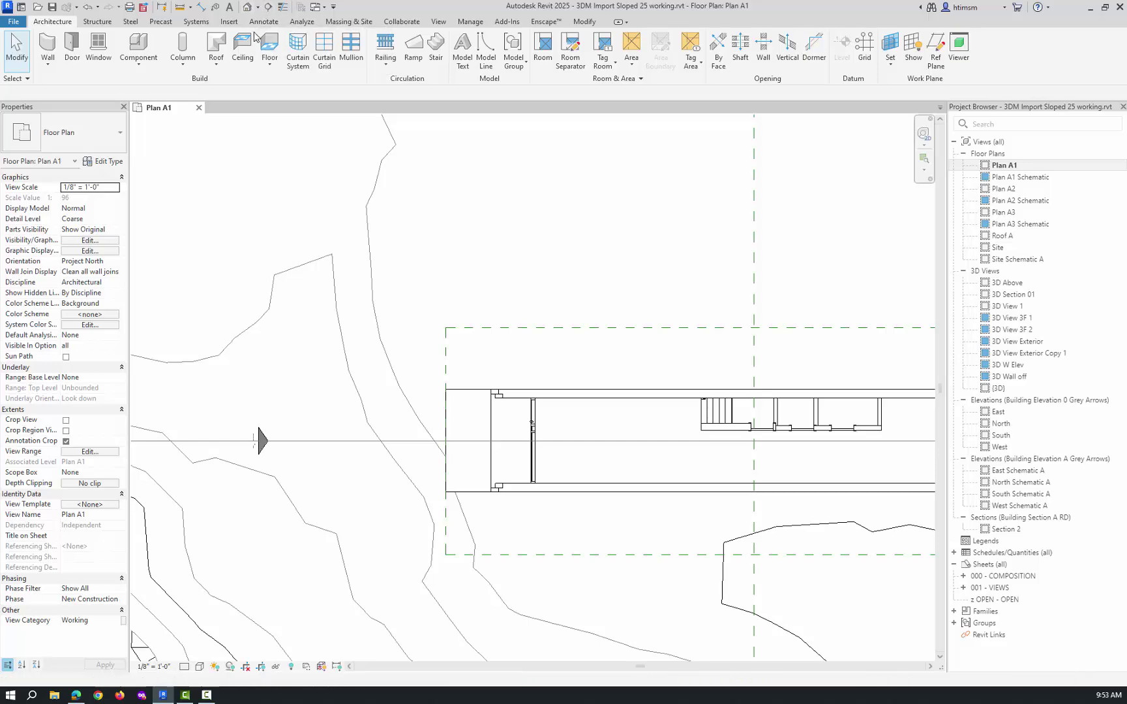
key(3)
key(d)
key(w)
key(t)
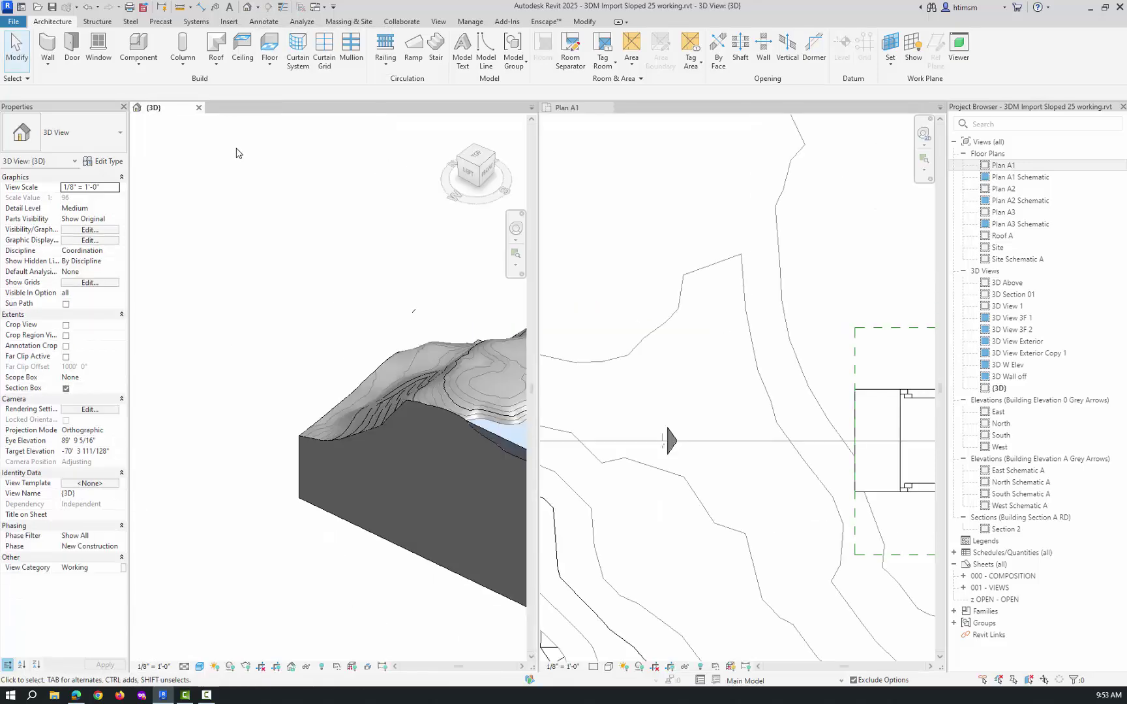
key(z)
key(a)
scroll(333, 424, up, 5)
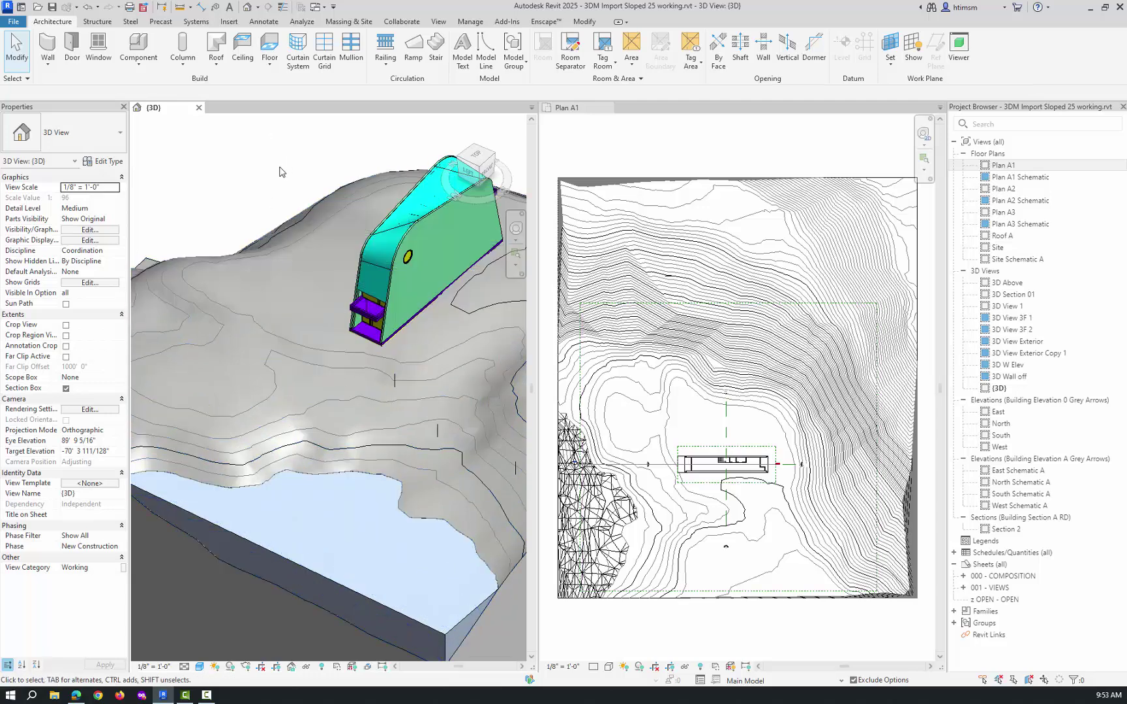
Reveal the hidden elements in the 3D view and unhide the landing floor's category
click(320, 666)
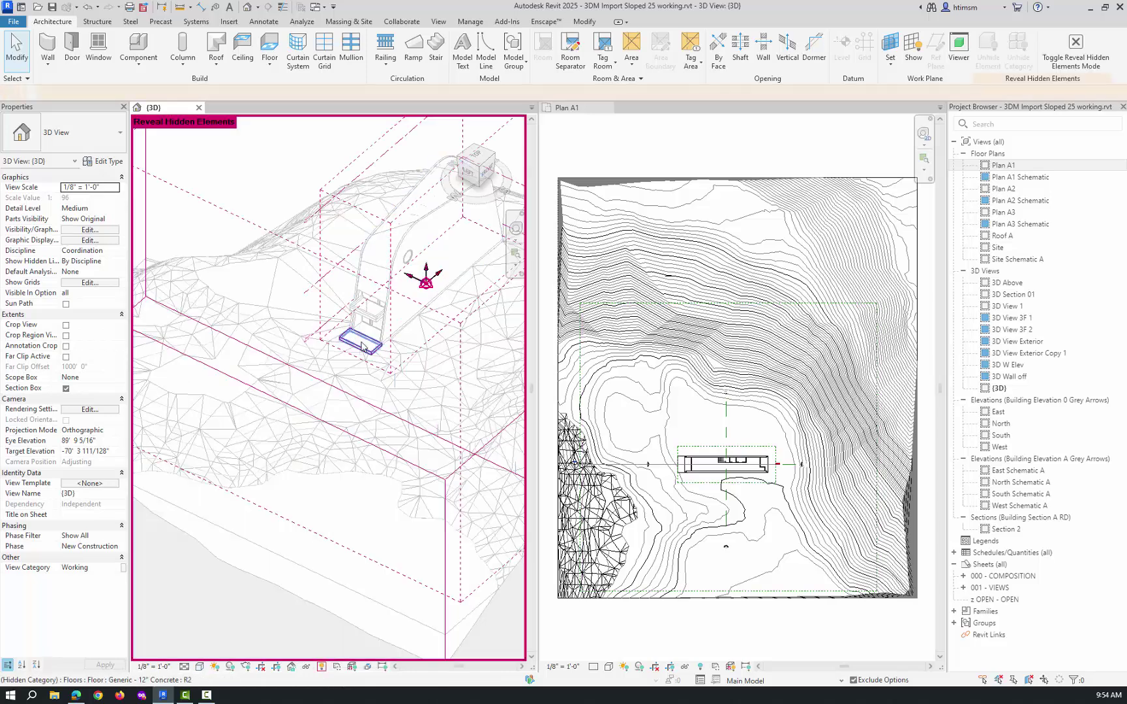
click(363, 347)
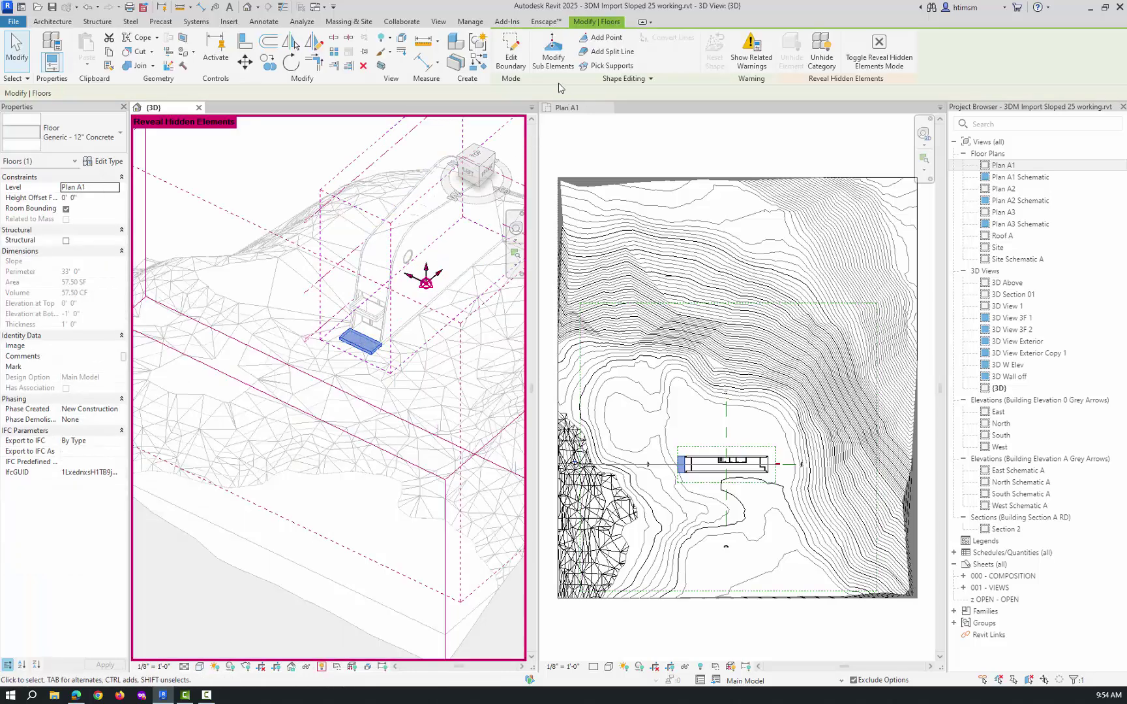
click(822, 57)
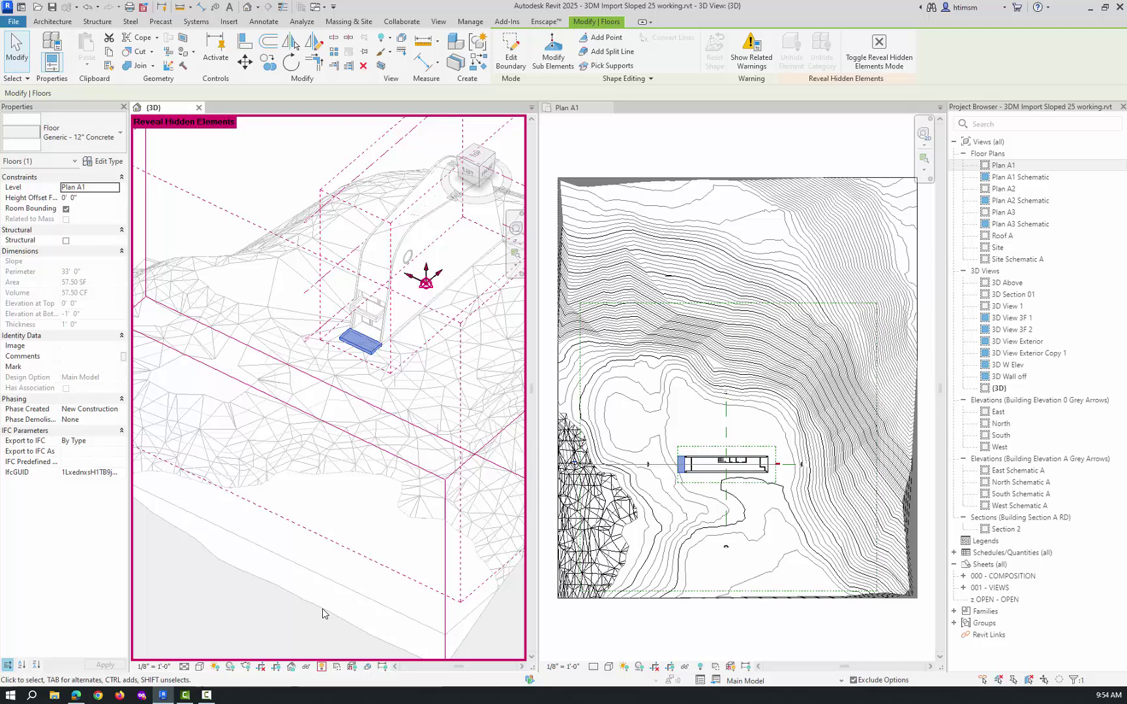
click(322, 665)
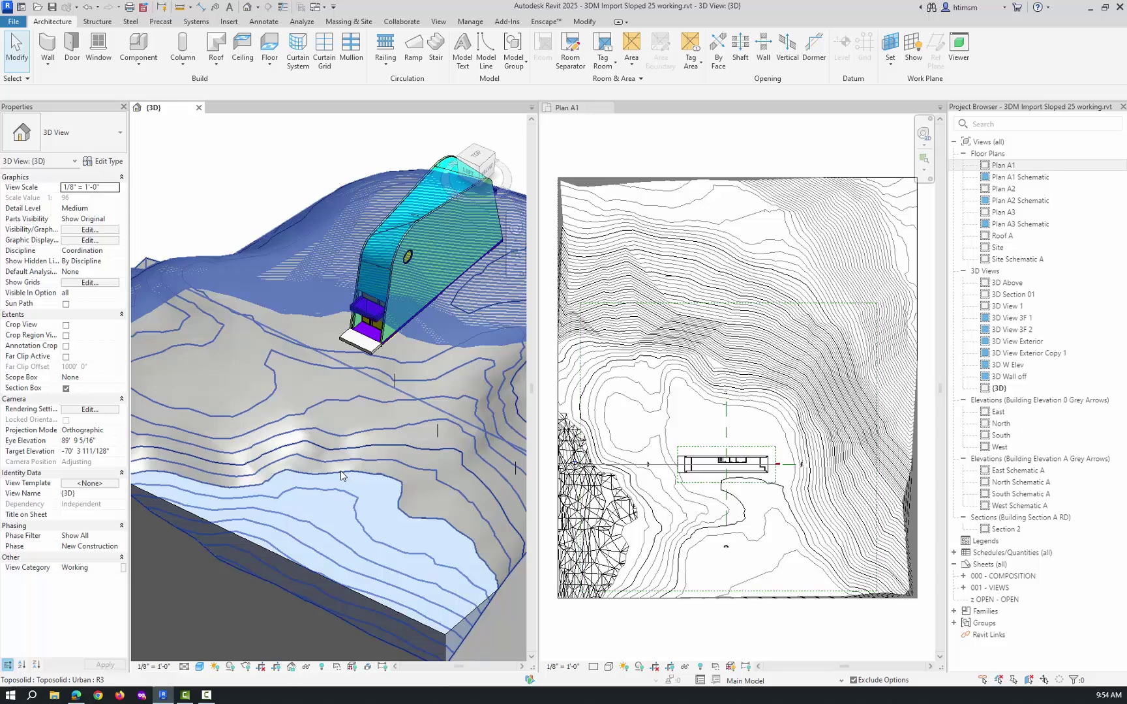
Start a stair and duplicate the 7" max riser 11" tread White type as 6" max riser 12" tread White
scroll(784, 388, up, 5)
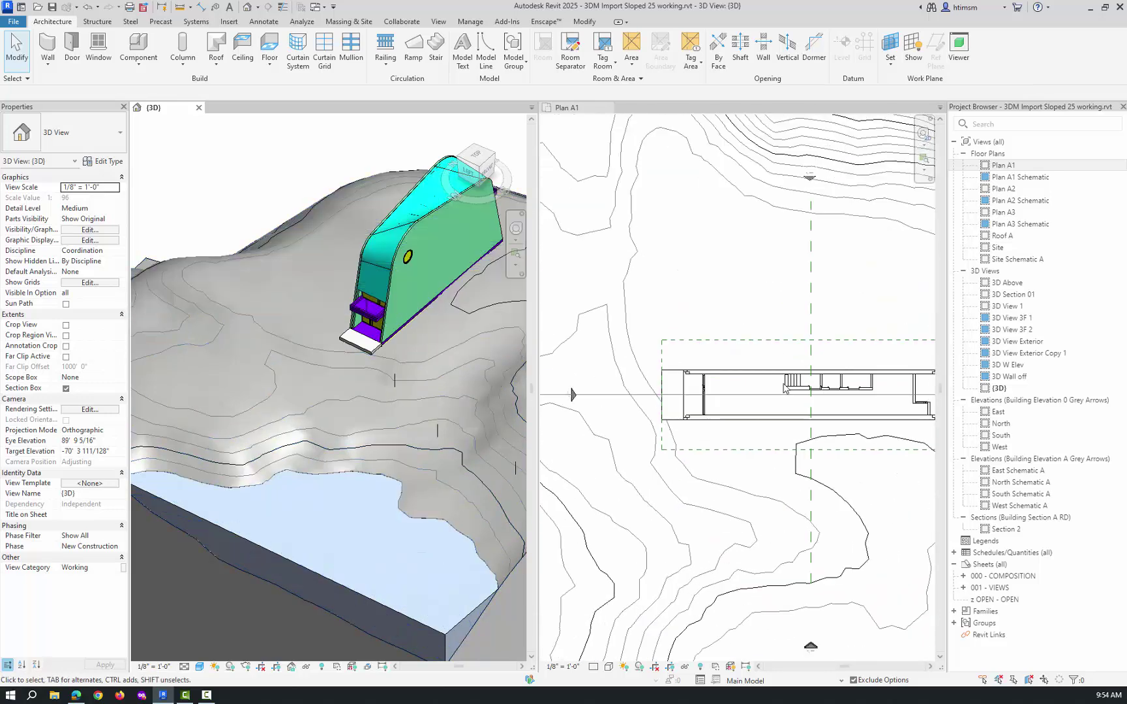
scroll(717, 391, down, 2)
scroll(652, 394, up, 4)
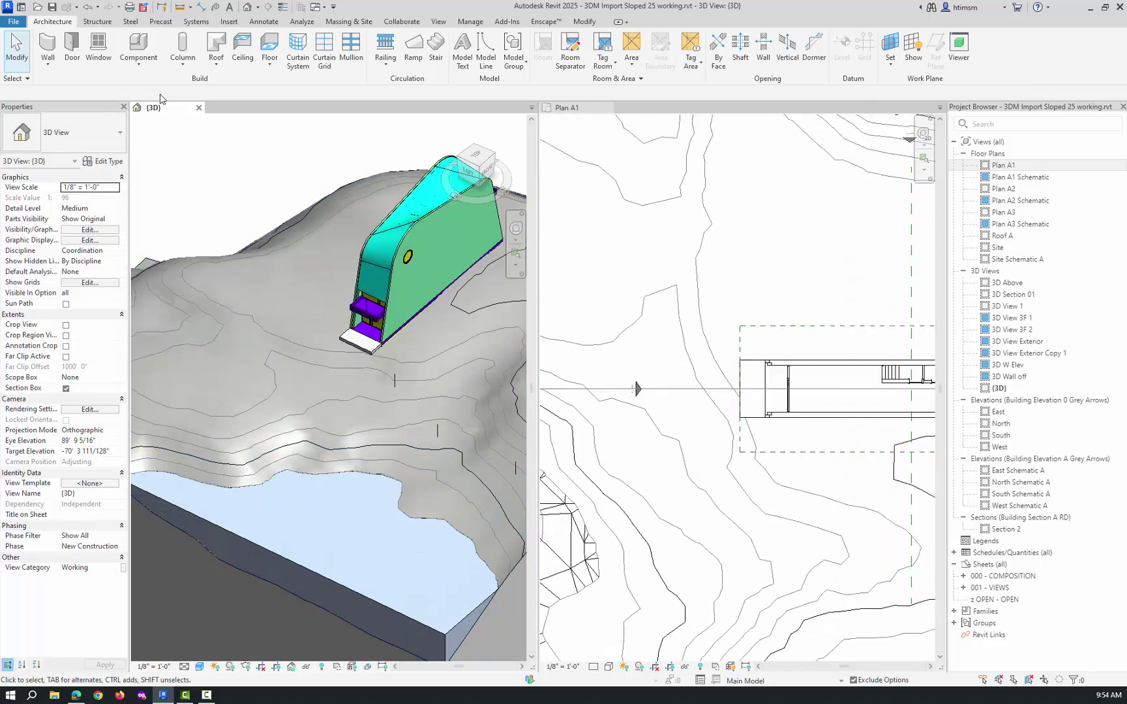
click(435, 47)
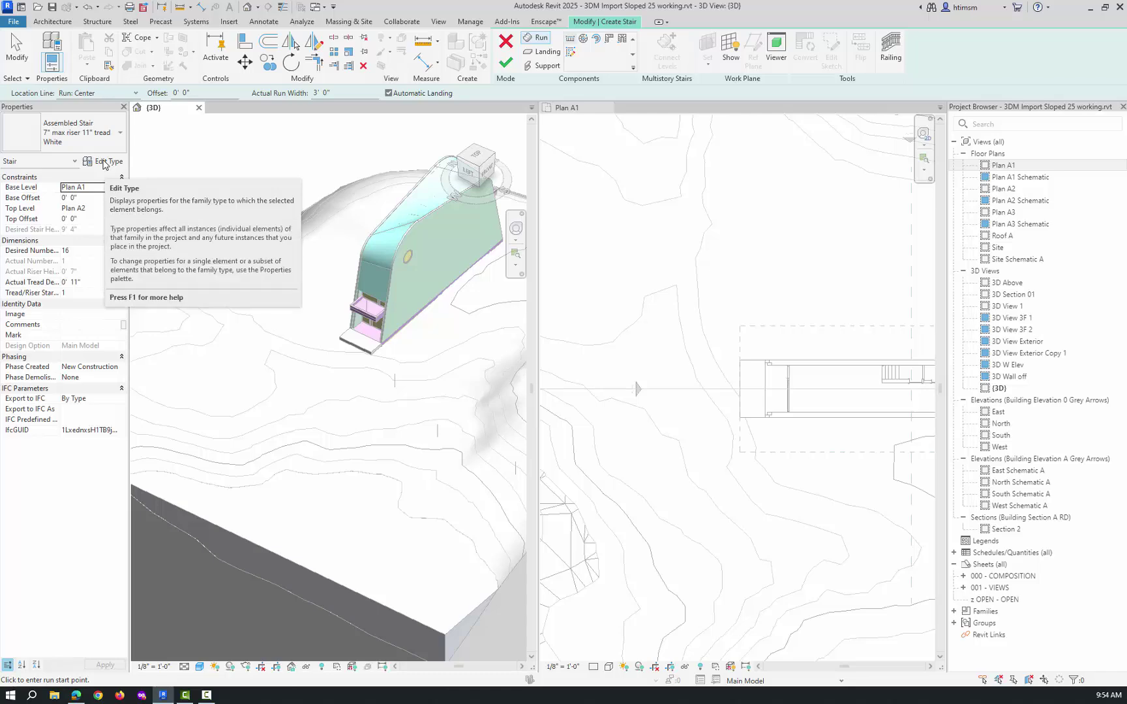
click(105, 163)
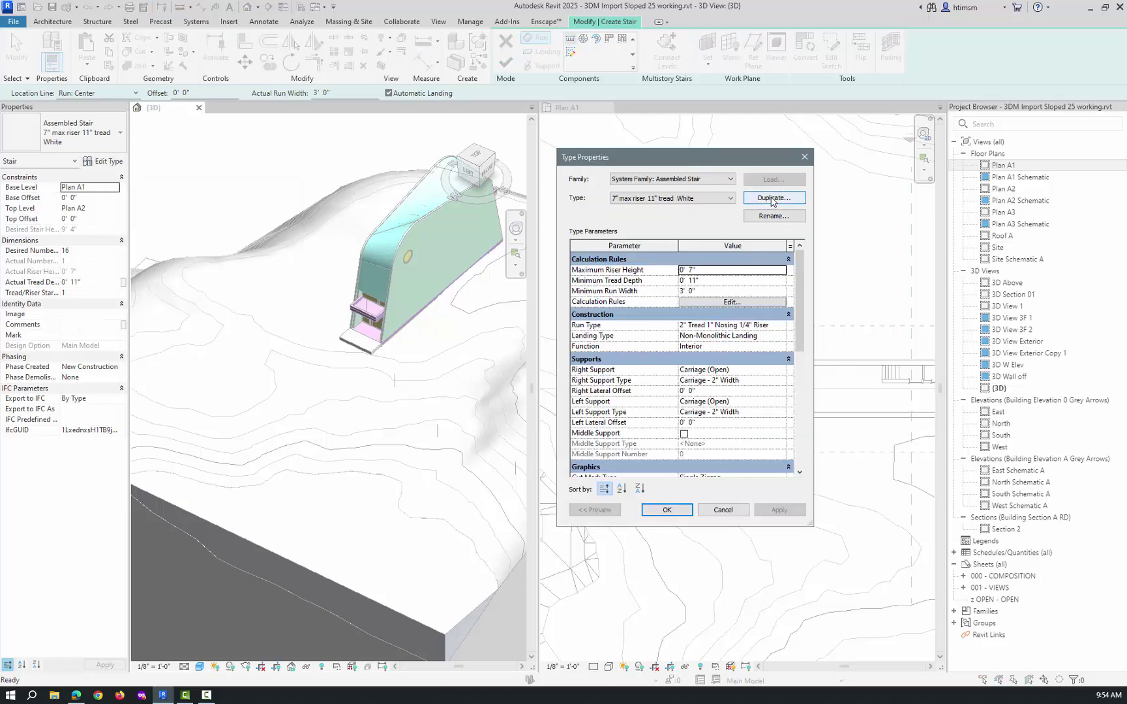
click(772, 199)
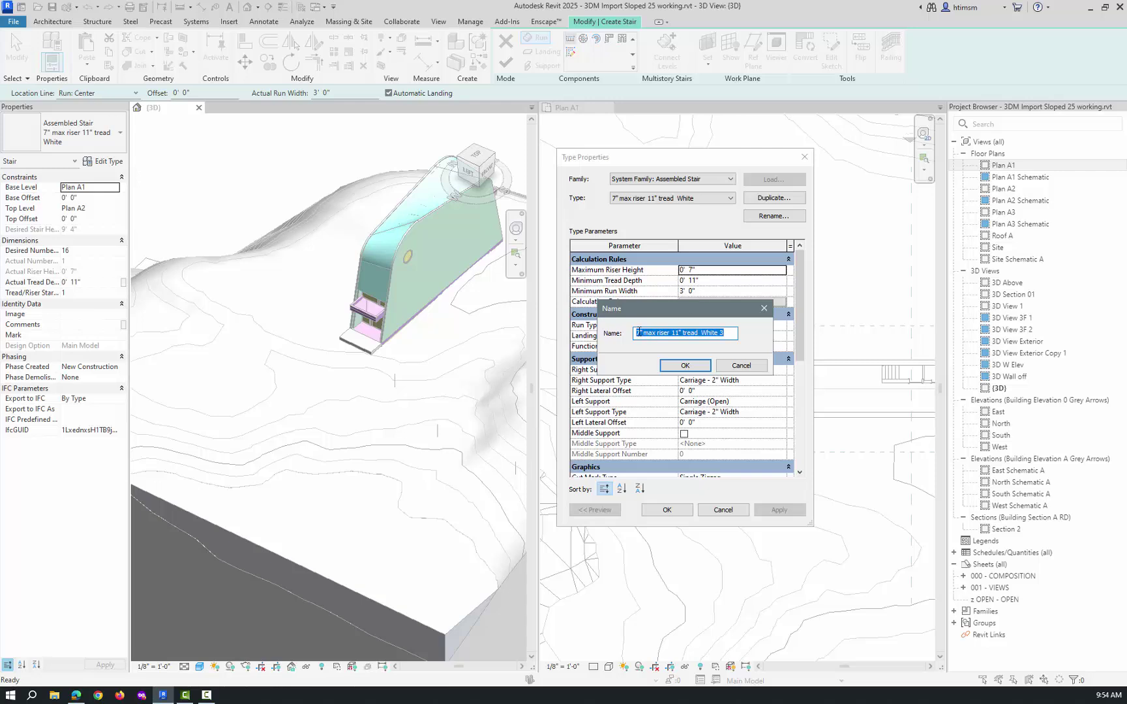
drag(639, 331, 613, 338)
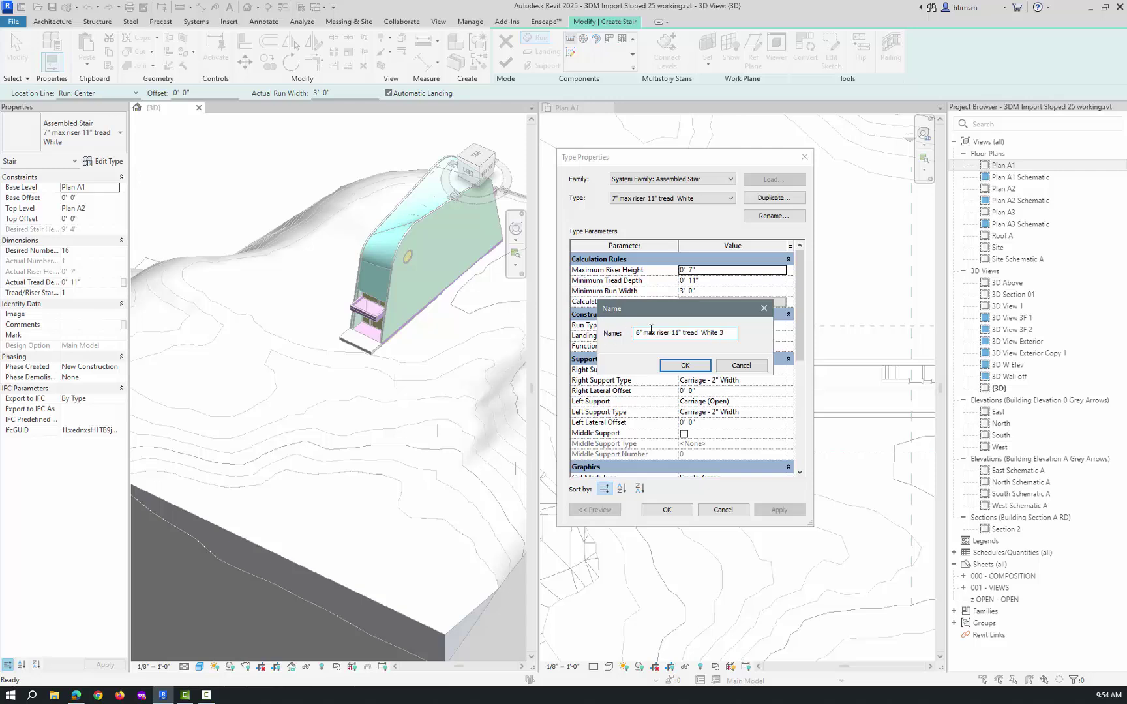
text(6)
click(678, 333)
key(BackSpace)
text(2)
click(722, 333)
key(BackSpace)
click(687, 366)
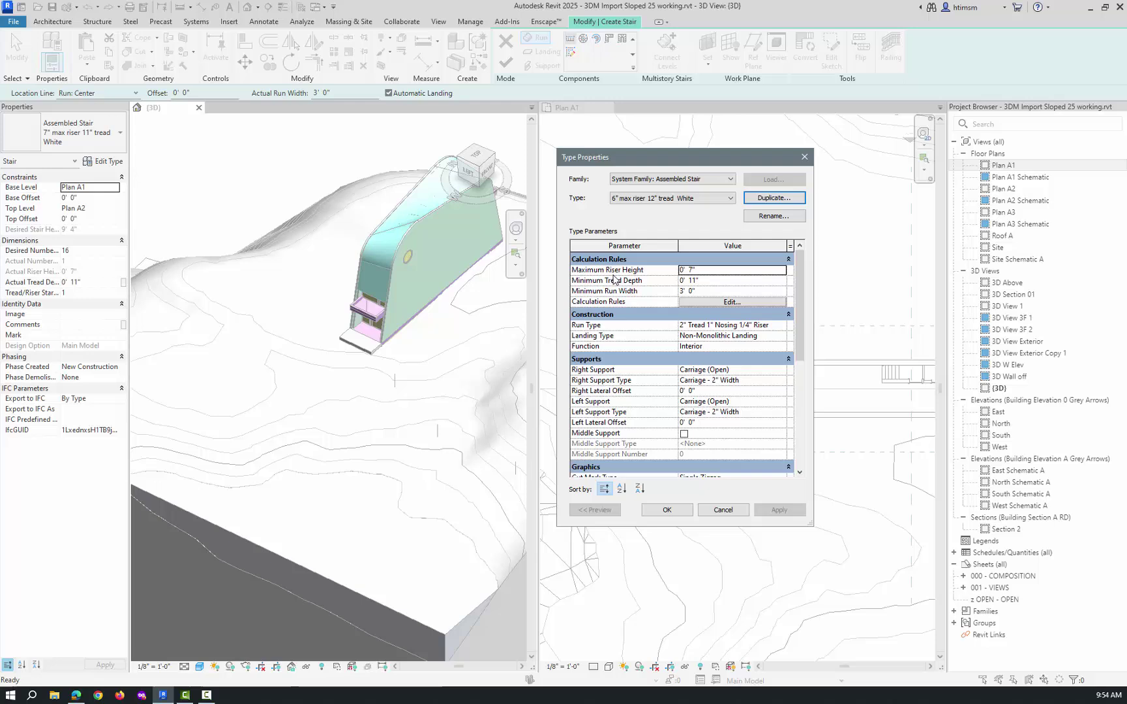
Edit the new stair type's maximum riser height and set its minimum tread depth to 12"
click(693, 270)
key(BackSpace)
key(BackSpace)
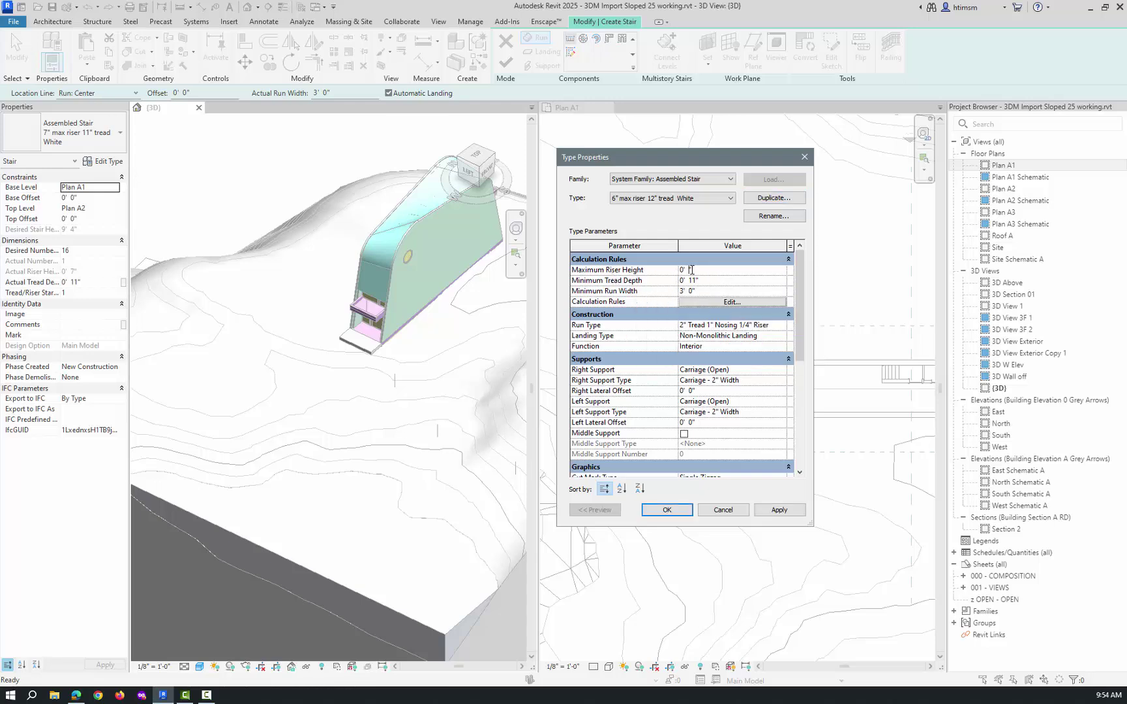
click(693, 281)
text(2)
click(677, 511)
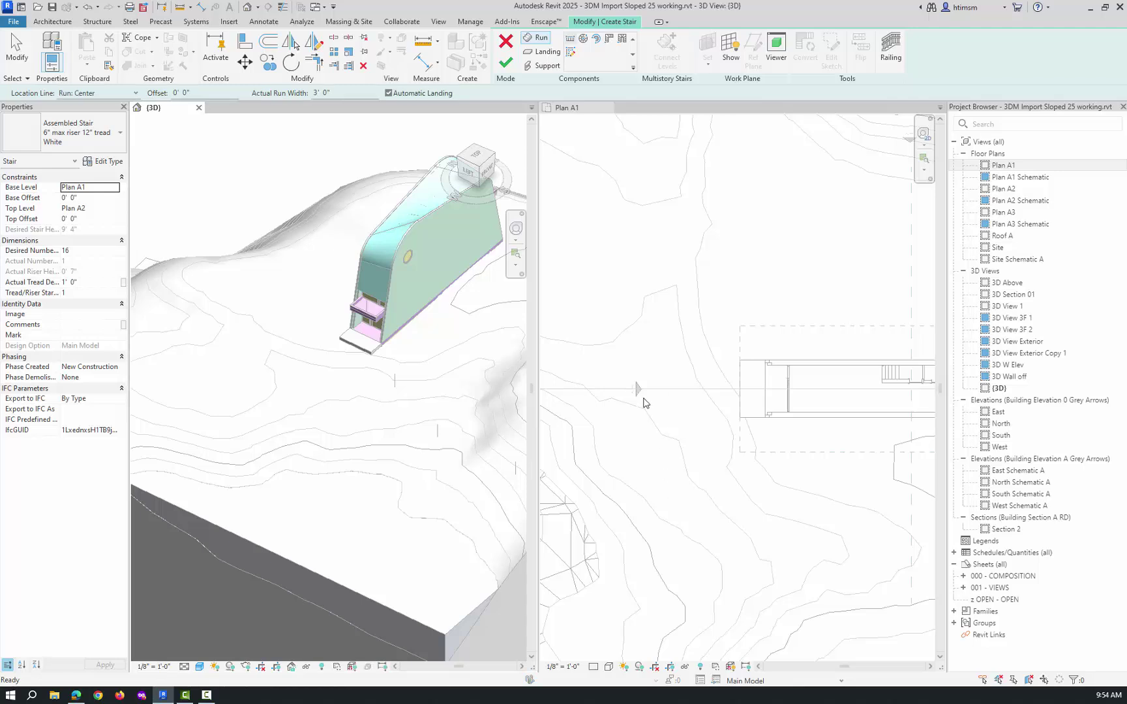
Set the stair's base level to Base and its top level to Plan A1
click(114, 188)
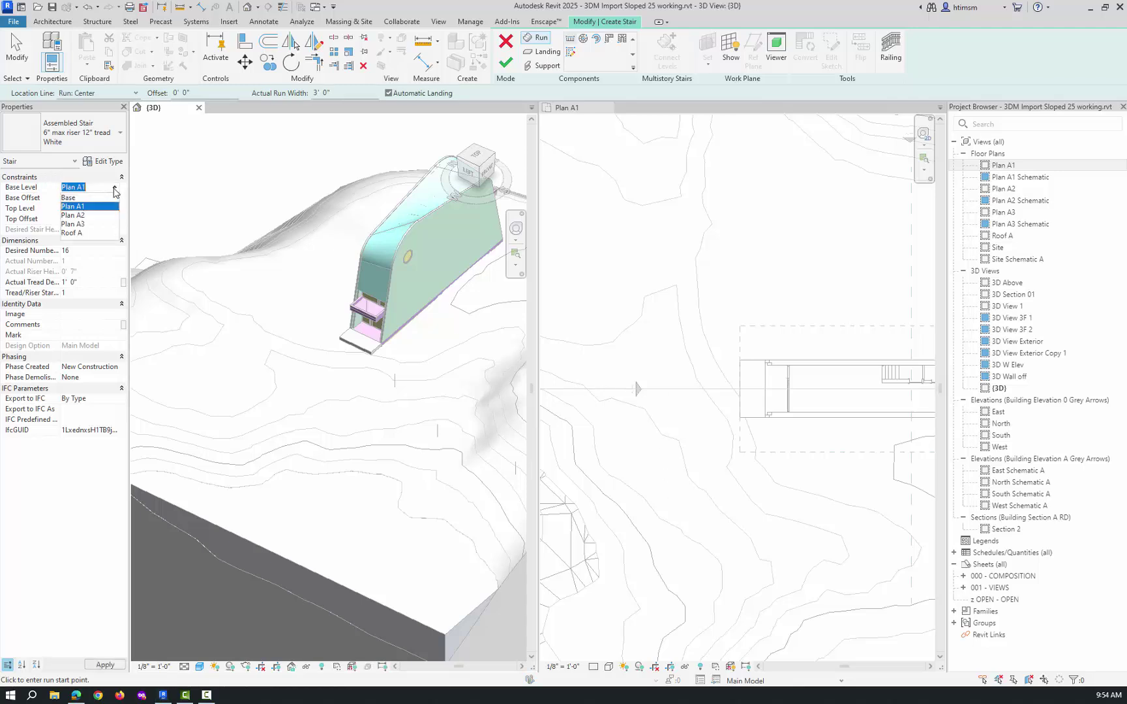
click(72, 197)
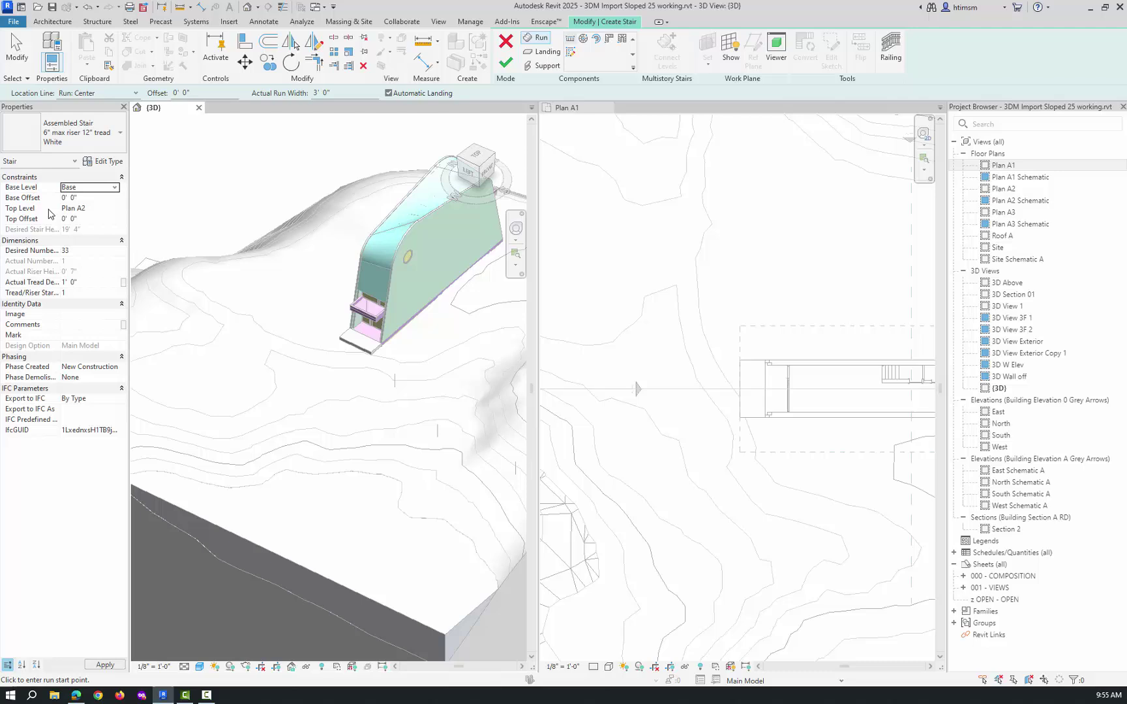
click(116, 209)
click(116, 209)
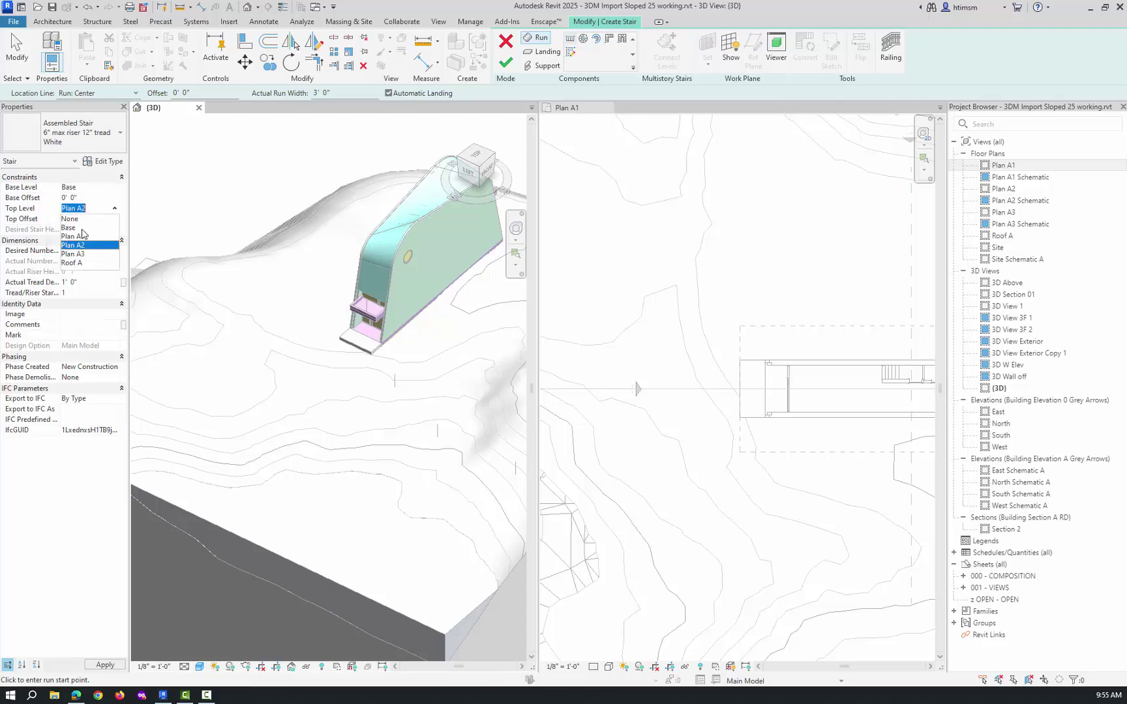
click(77, 236)
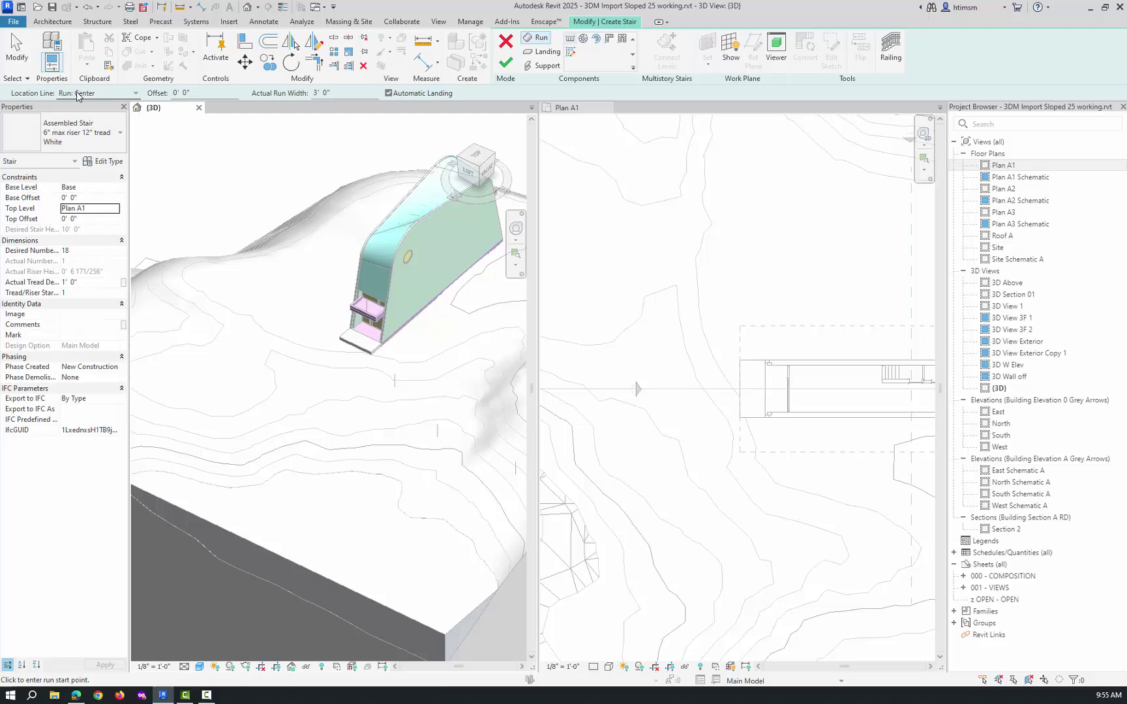
Draw a straight 17' 0" stair run westward from the midpoint of the landing's west edge on Plan A1 and finish the stair
click(666, 226)
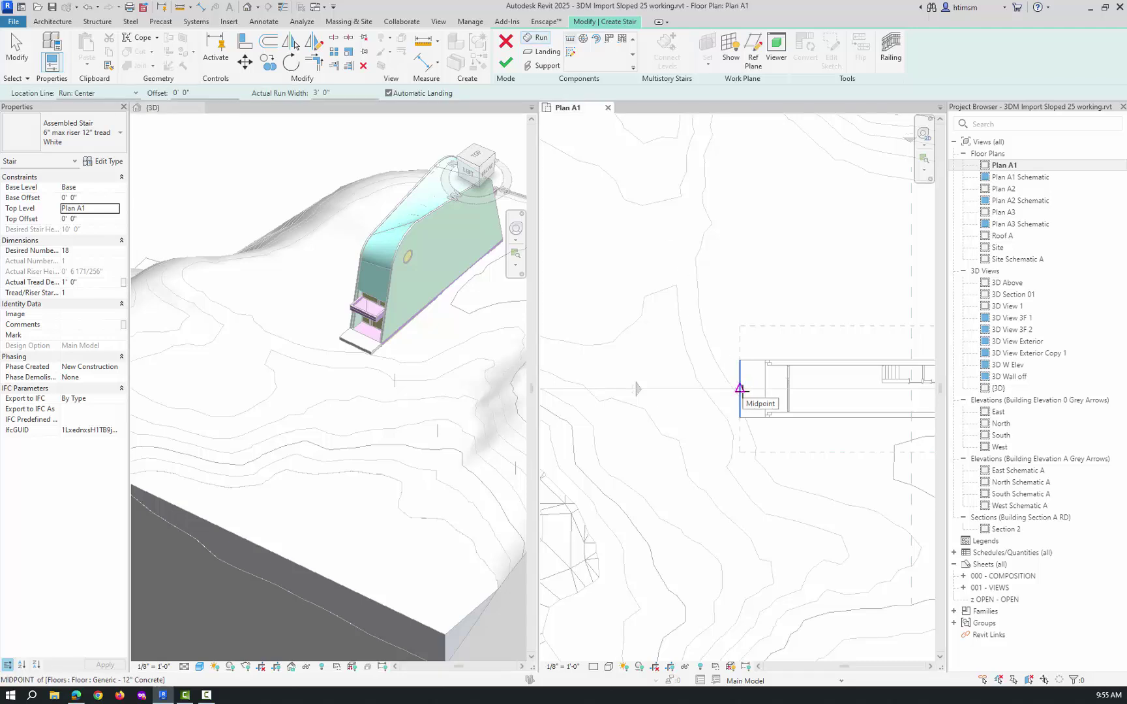
click(739, 388)
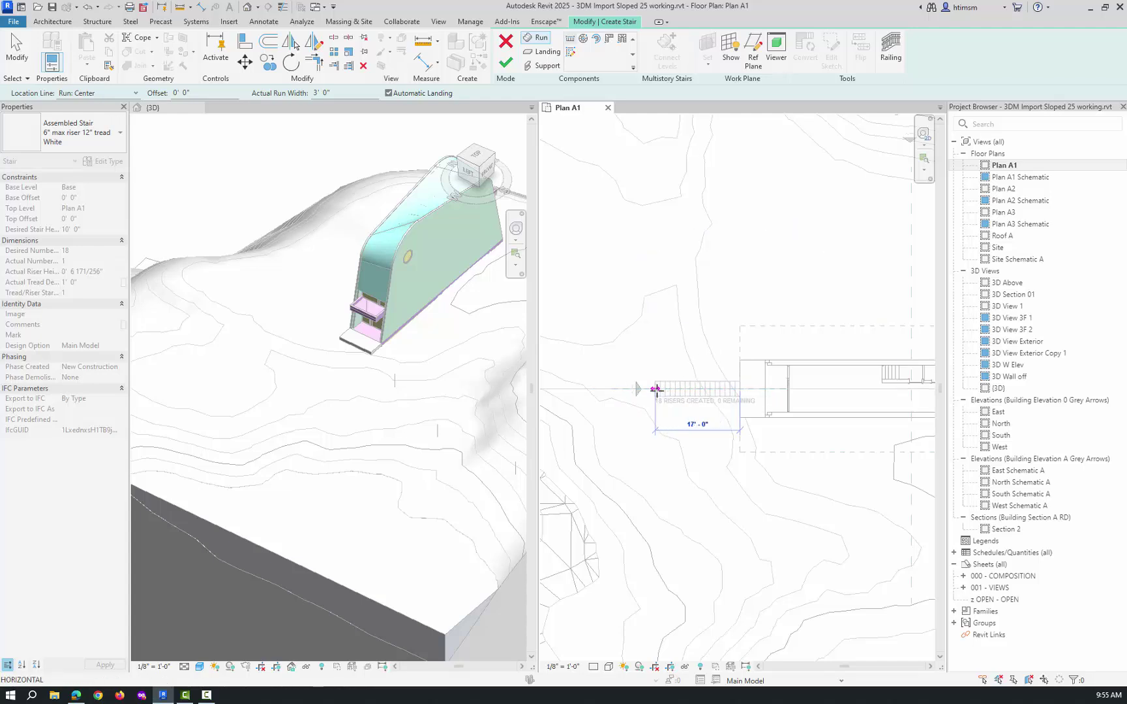
click(656, 389)
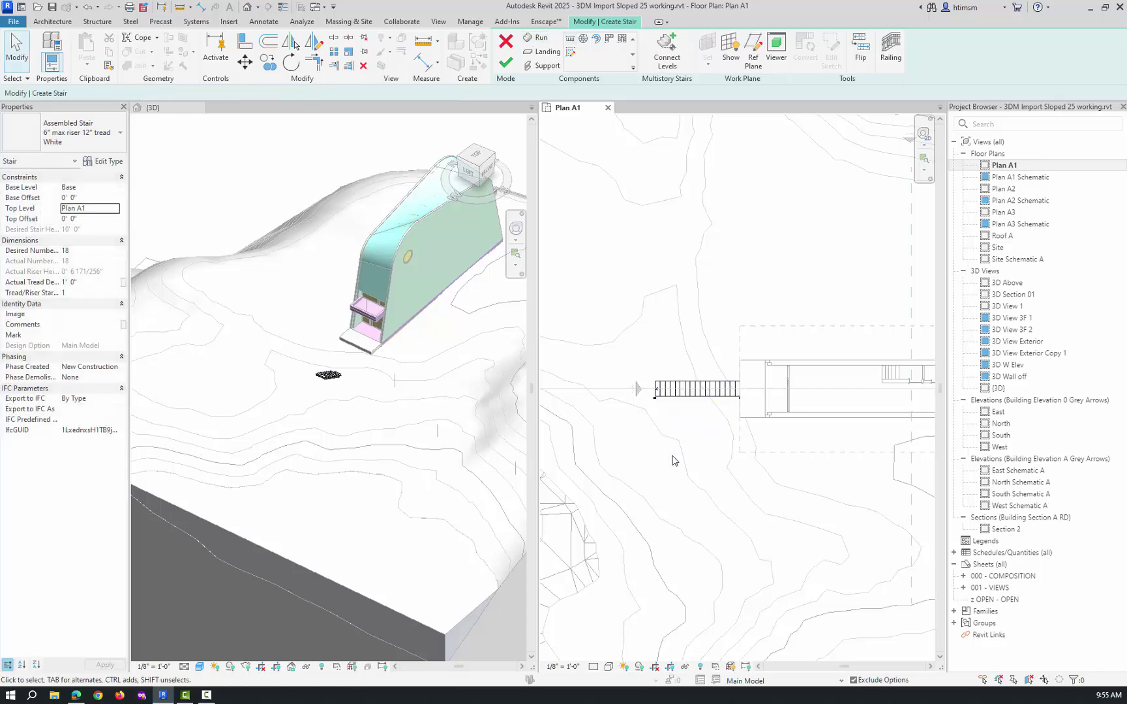
click(506, 63)
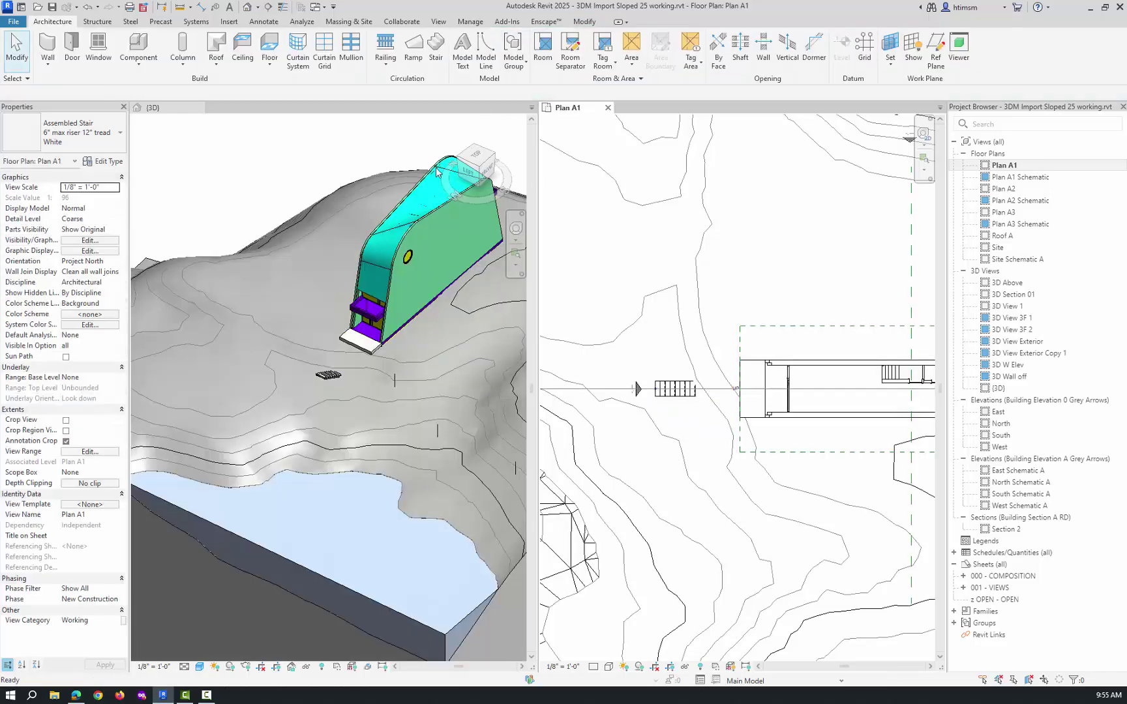
Check the new stair in 3D and flip its up direction so it climbs toward the landing
click(404, 376)
shift+middle_drag(394, 375, 296, 391)
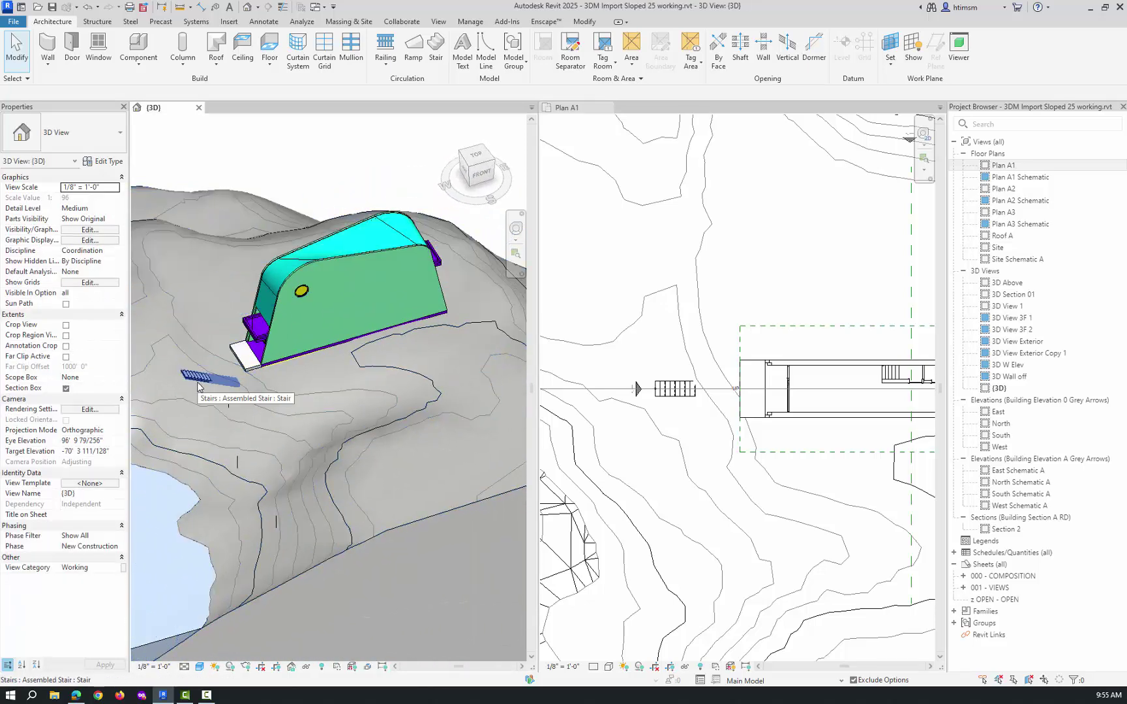
click(679, 400)
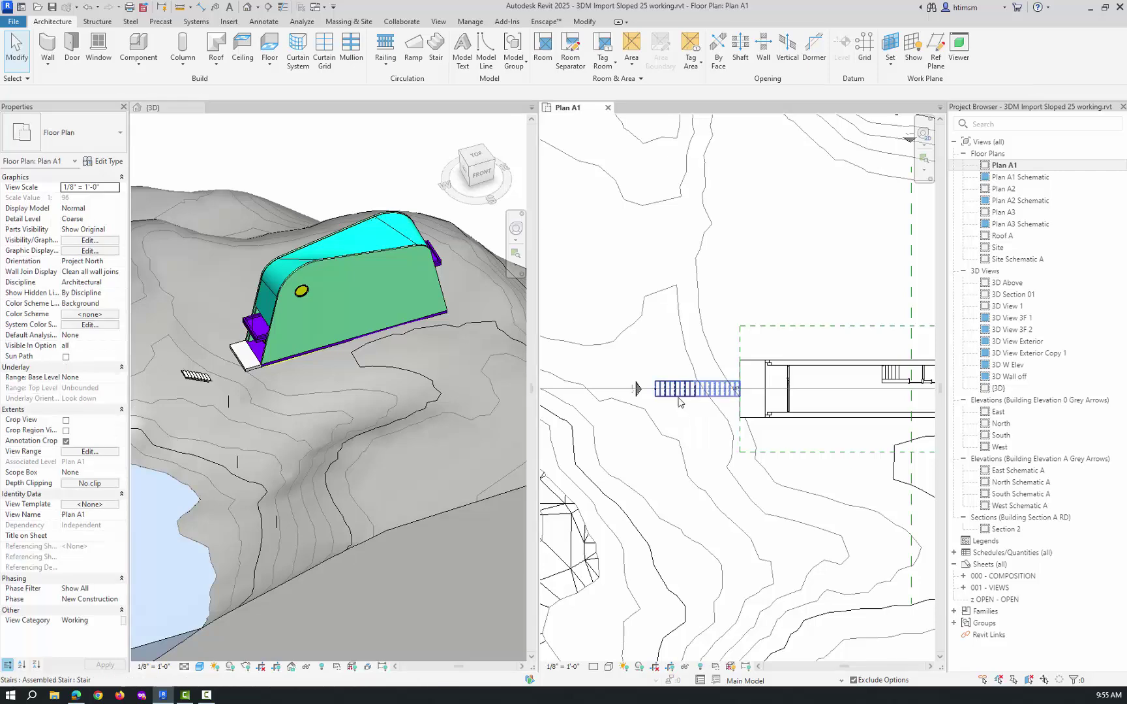
click(678, 399)
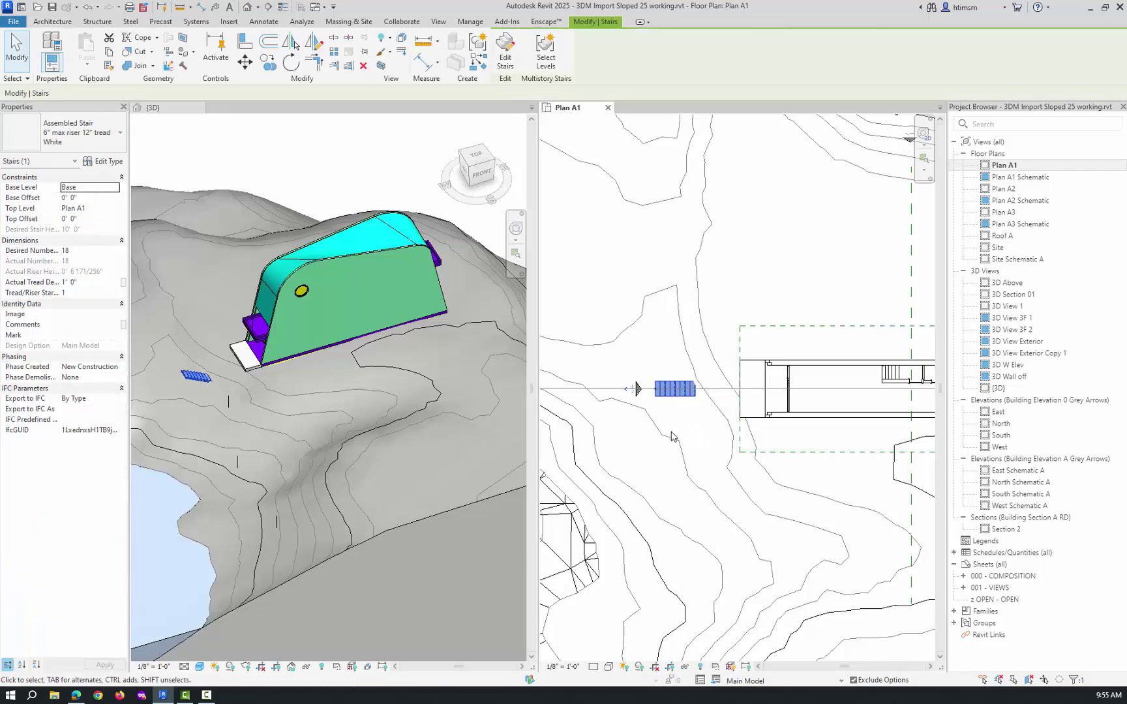
click(628, 393)
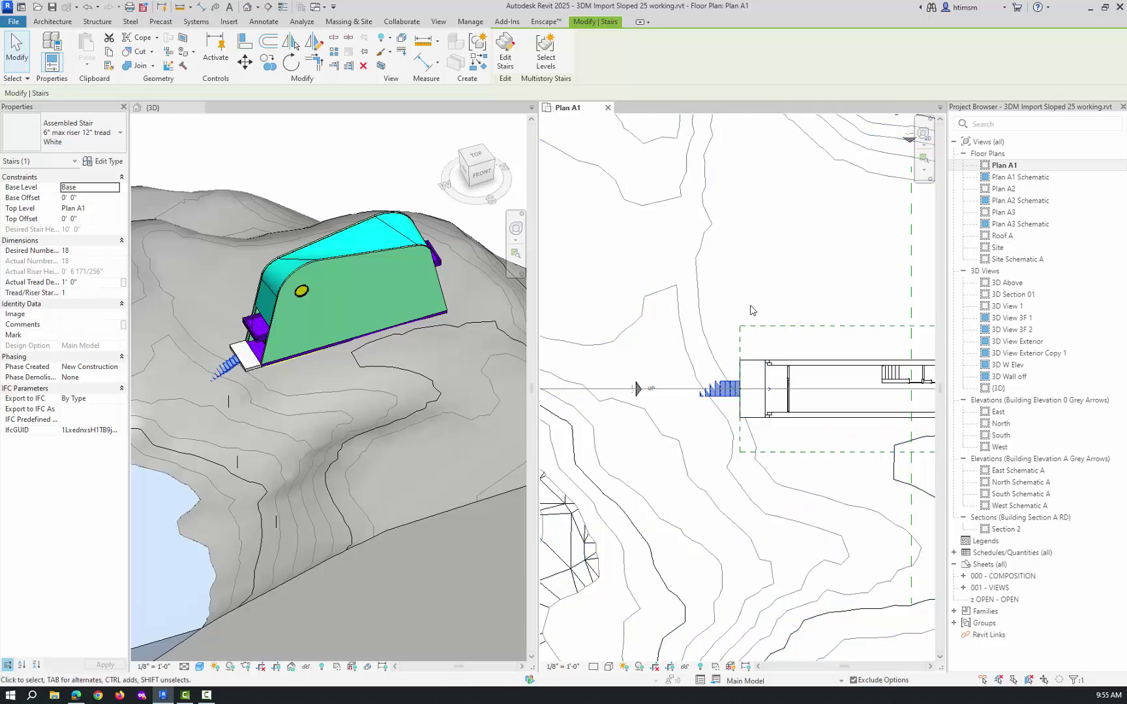
Edit the stair and stretch its run southward to a width of about 7' 0"
click(509, 56)
click(711, 390)
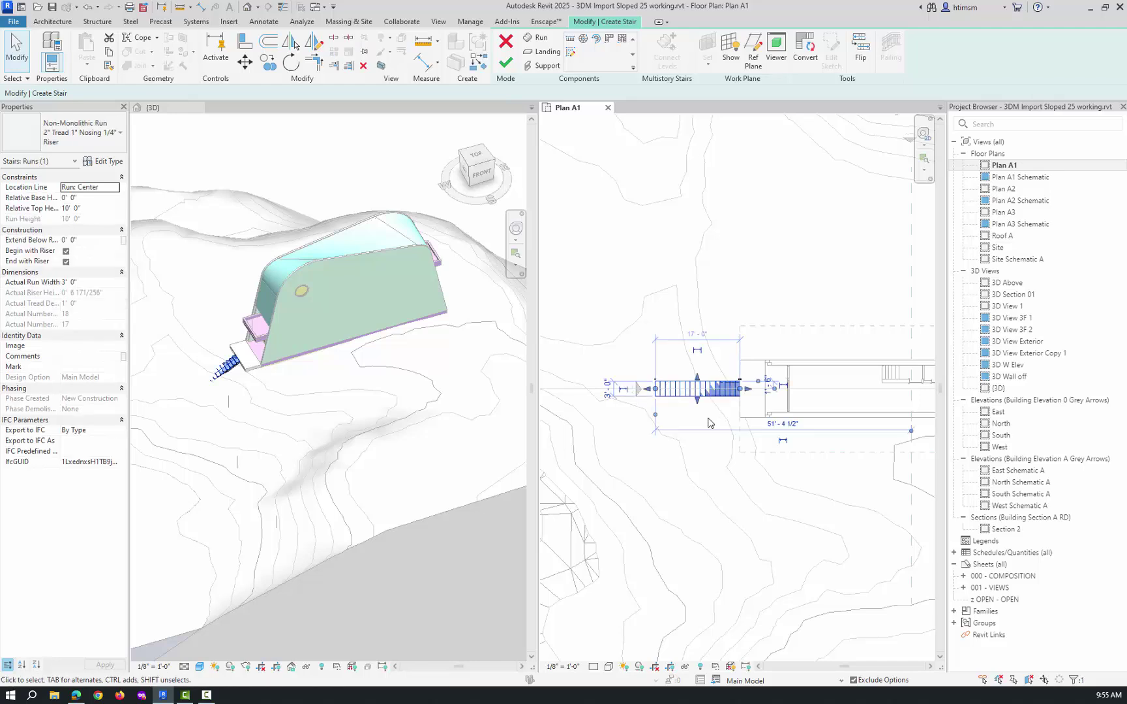
scroll(711, 430, up, 3)
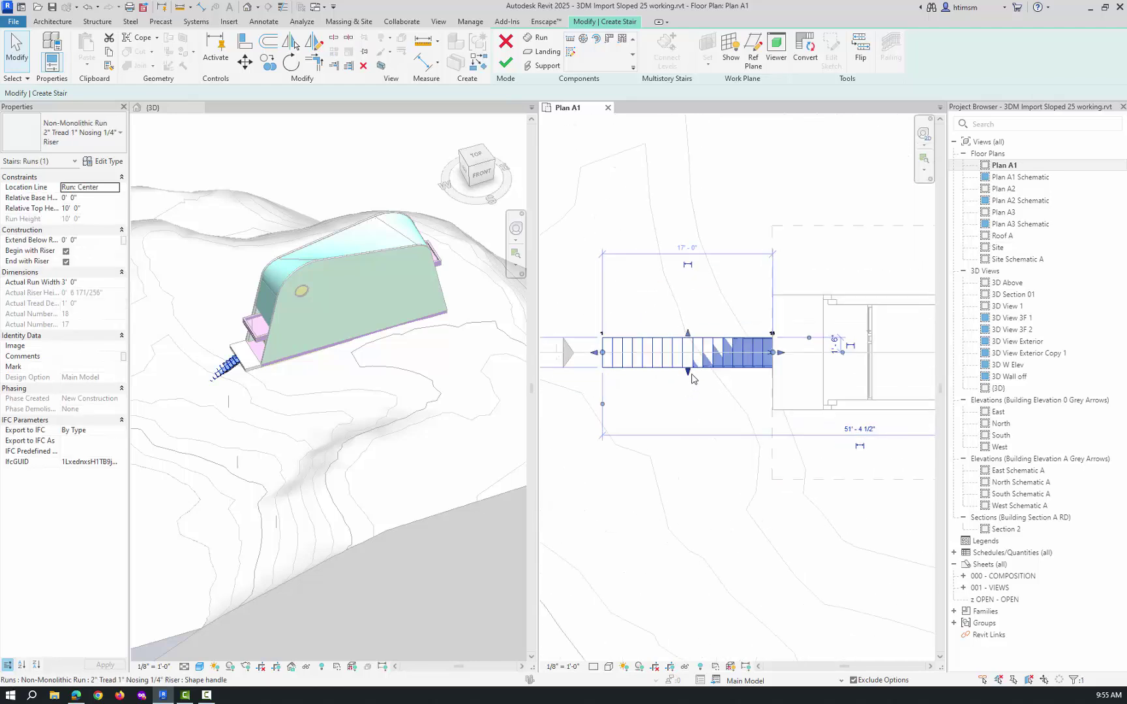
drag(688, 370, 694, 413)
Align the stair run's south edge with the south edge of the concrete landing
scroll(782, 436, up, 2)
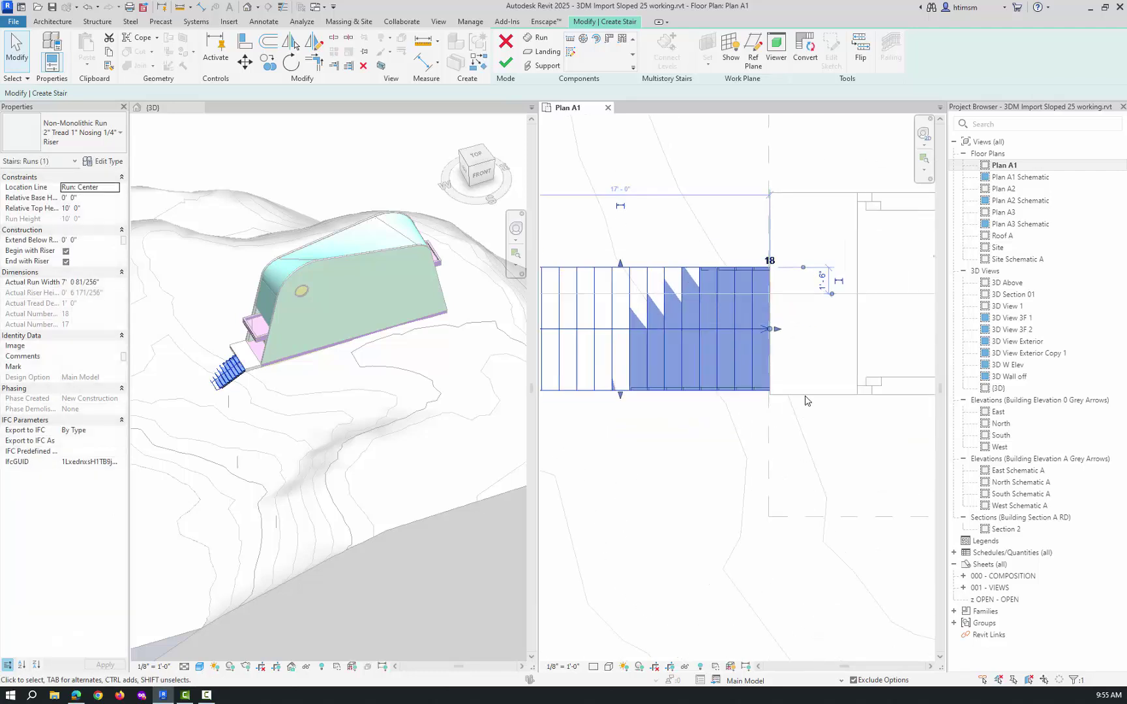
click(822, 422)
key(a)
key(l)
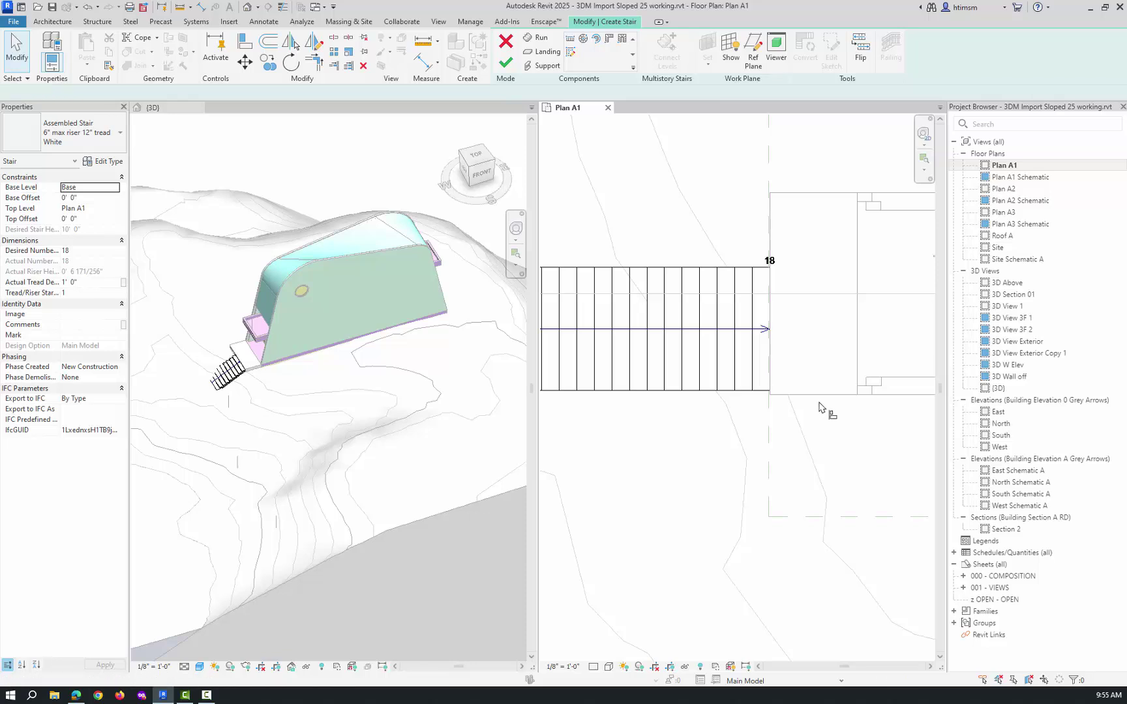
click(739, 394)
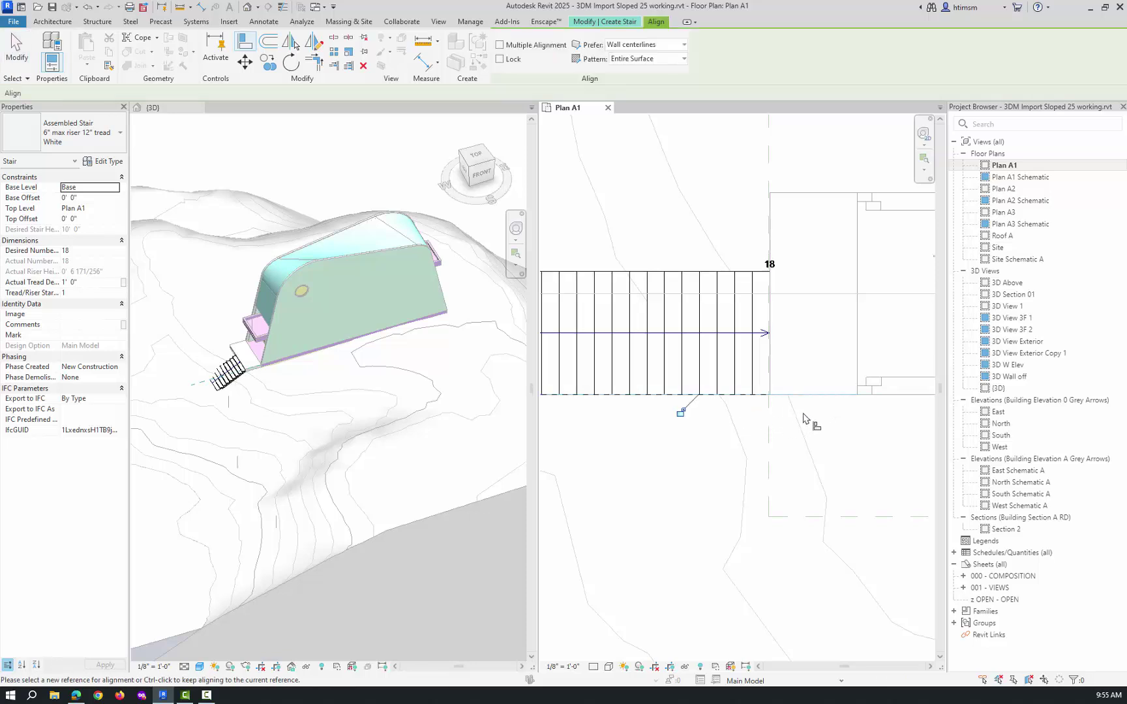
scroll(807, 420, down, 2)
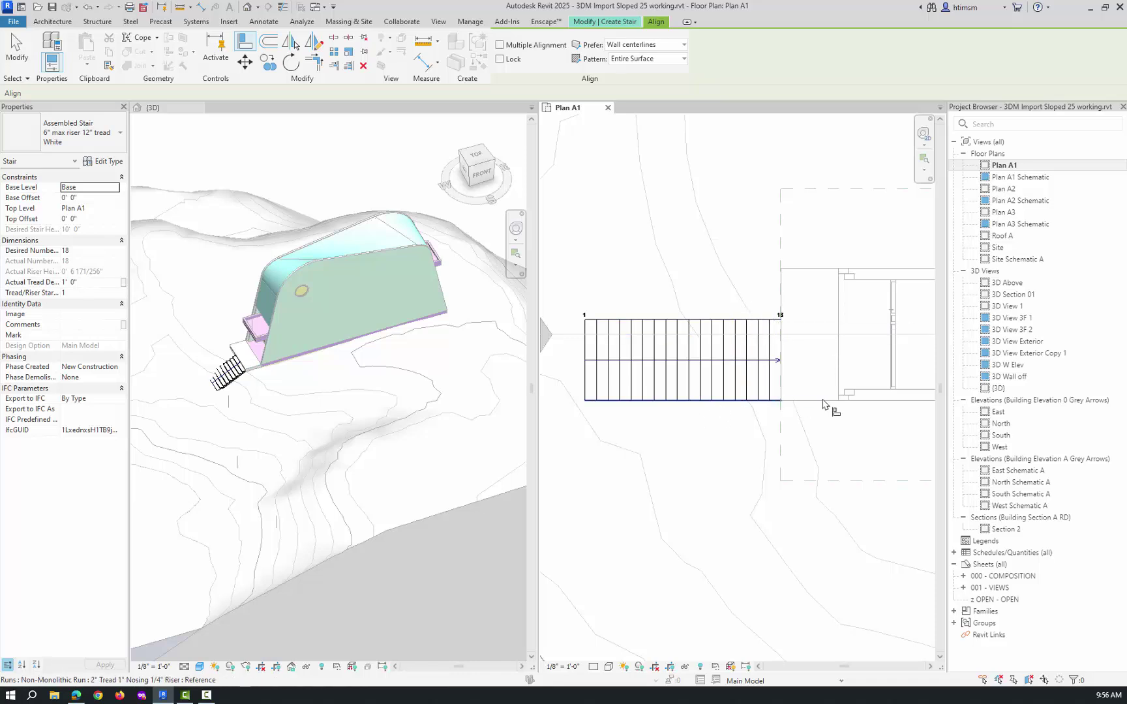
key(Escape)
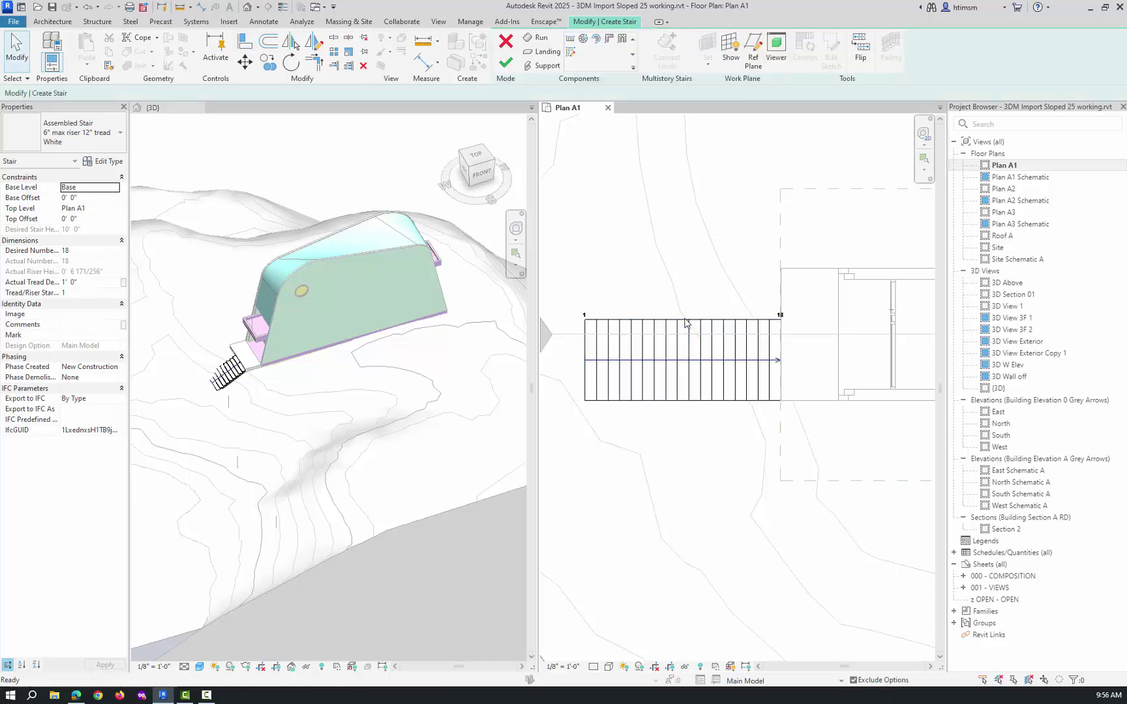
Stretch the stair run northward to a width of about 9' 11"
click(682, 326)
drag(682, 317, 696, 285)
click(812, 228)
Align the stair run's north edge with the north edge of the concrete landing
key(a)
key(l)
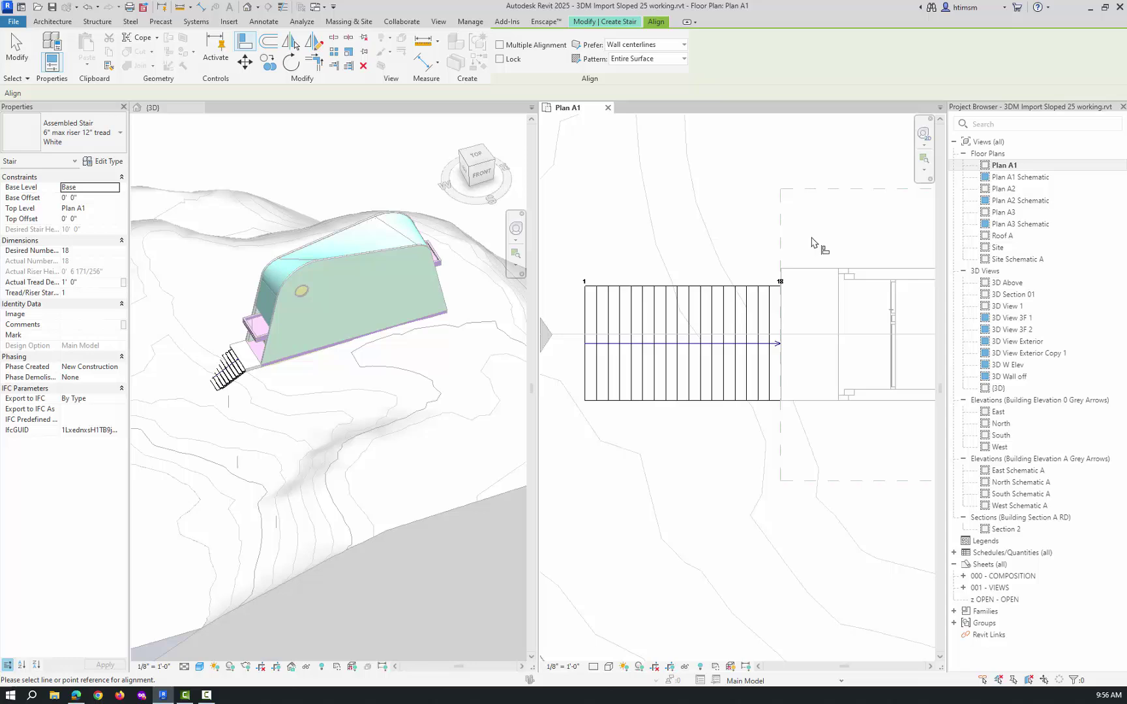
click(789, 268)
click(718, 287)
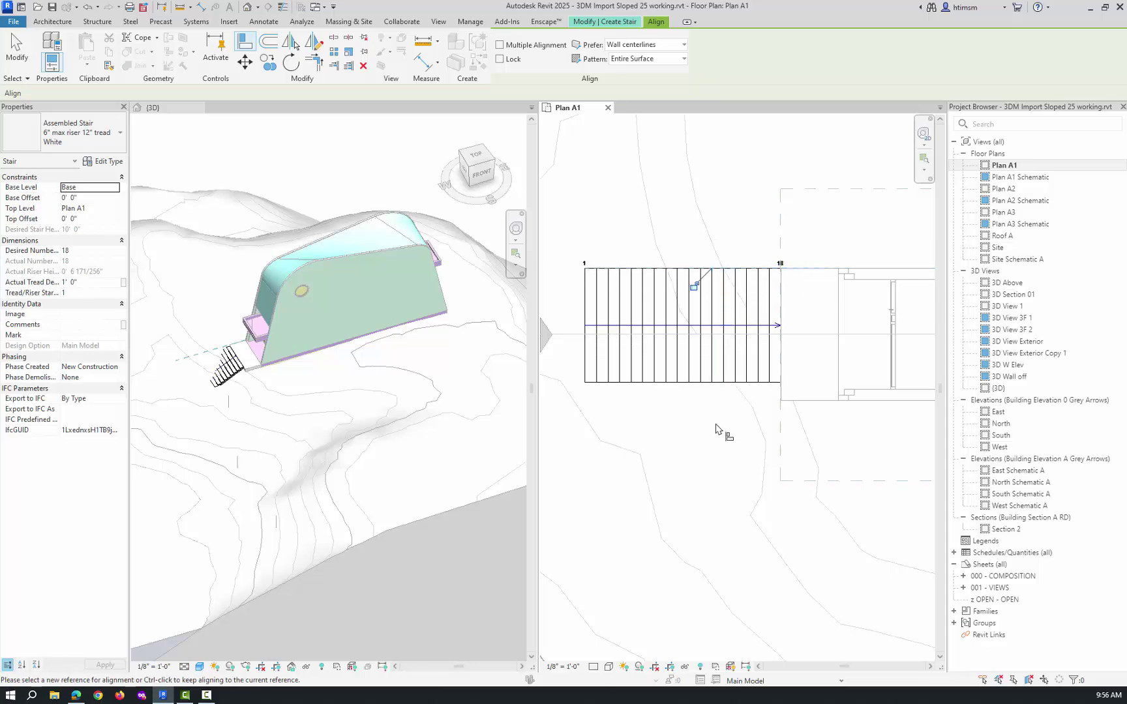
key(Escape)
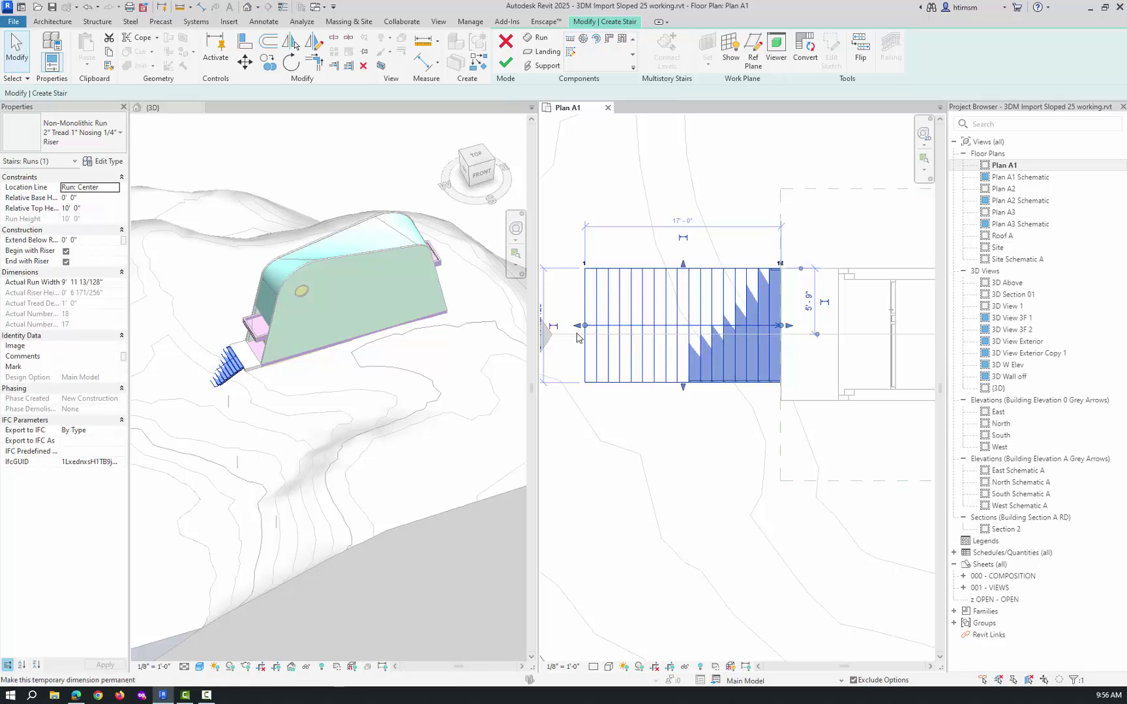
Set the stair run's location line to Run: Left and stretch the run southward to a width of about 11' 4"
click(117, 190)
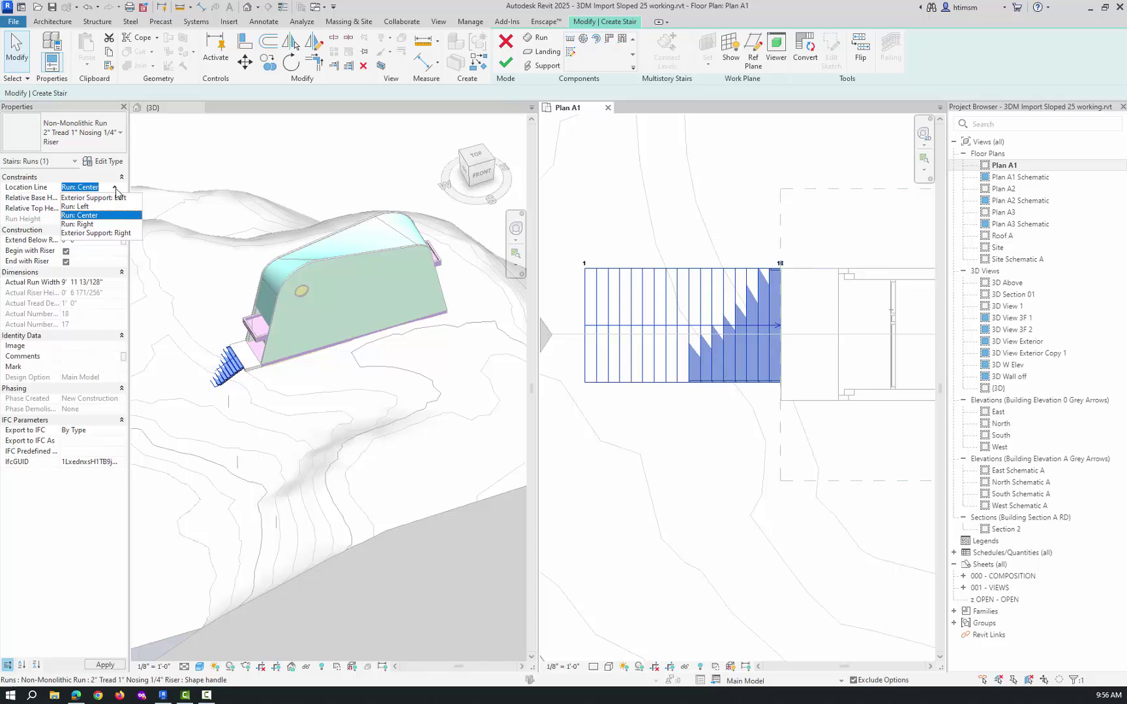
click(107, 207)
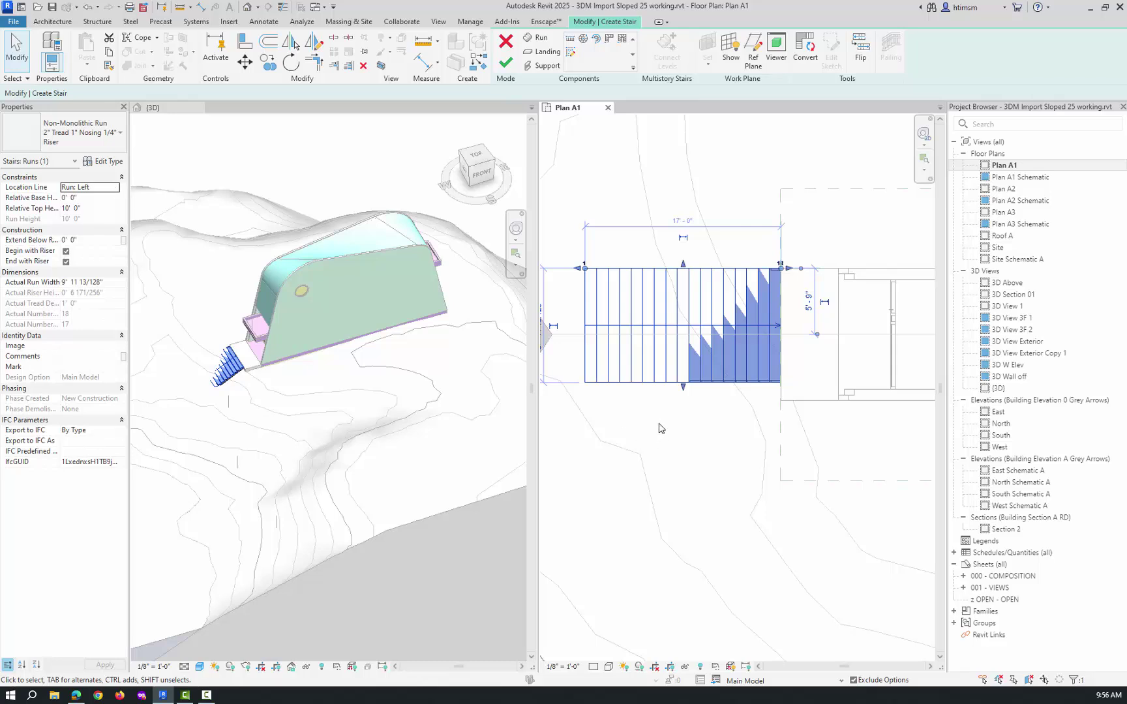
drag(685, 391, 707, 428)
click(707, 428)
Align the widened stair run's south edge with the south edge of the concrete landing
key(a)
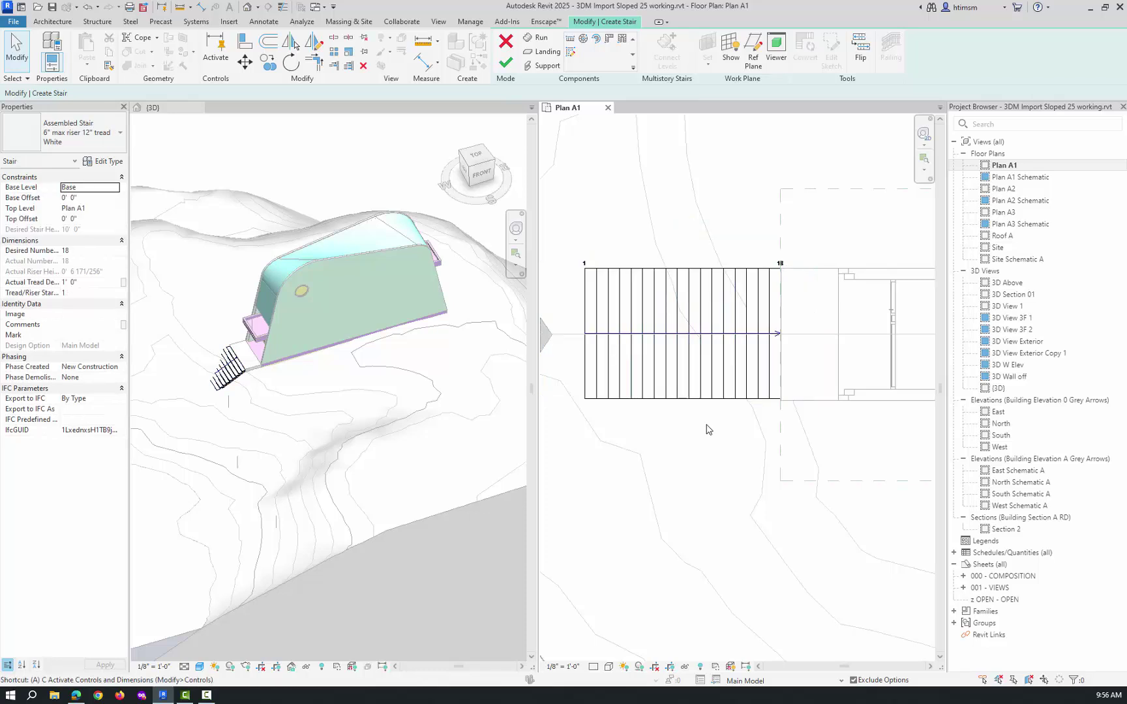
key(l)
click(809, 400)
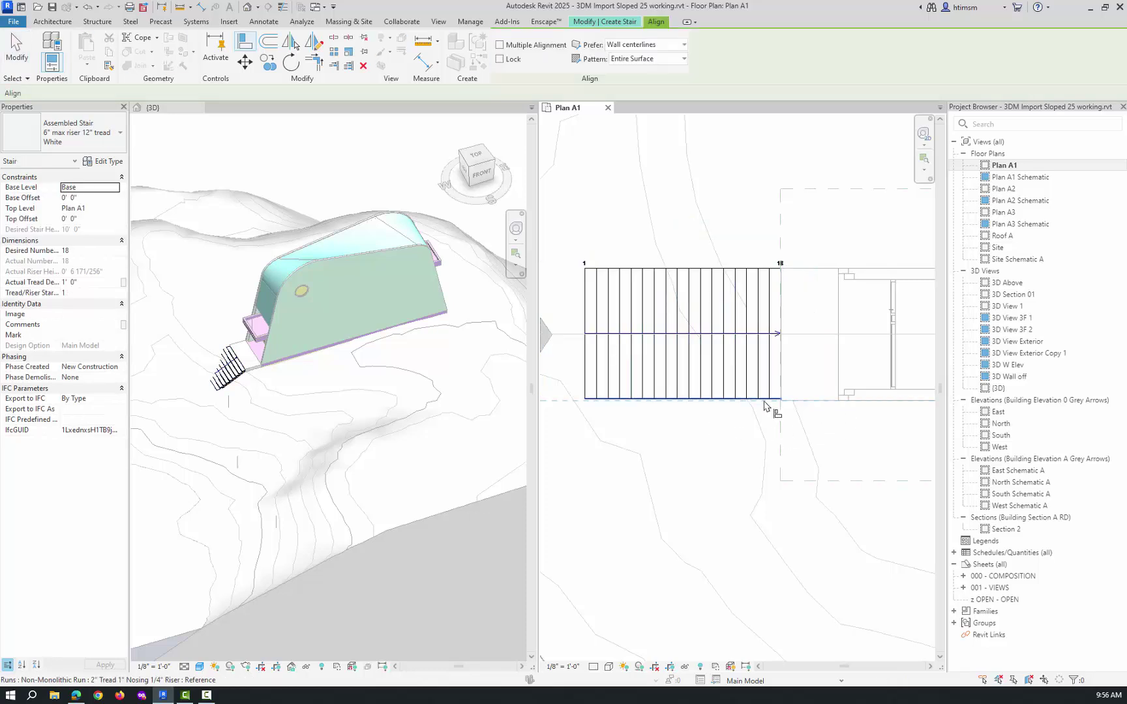
key(Escape)
key(Escape)
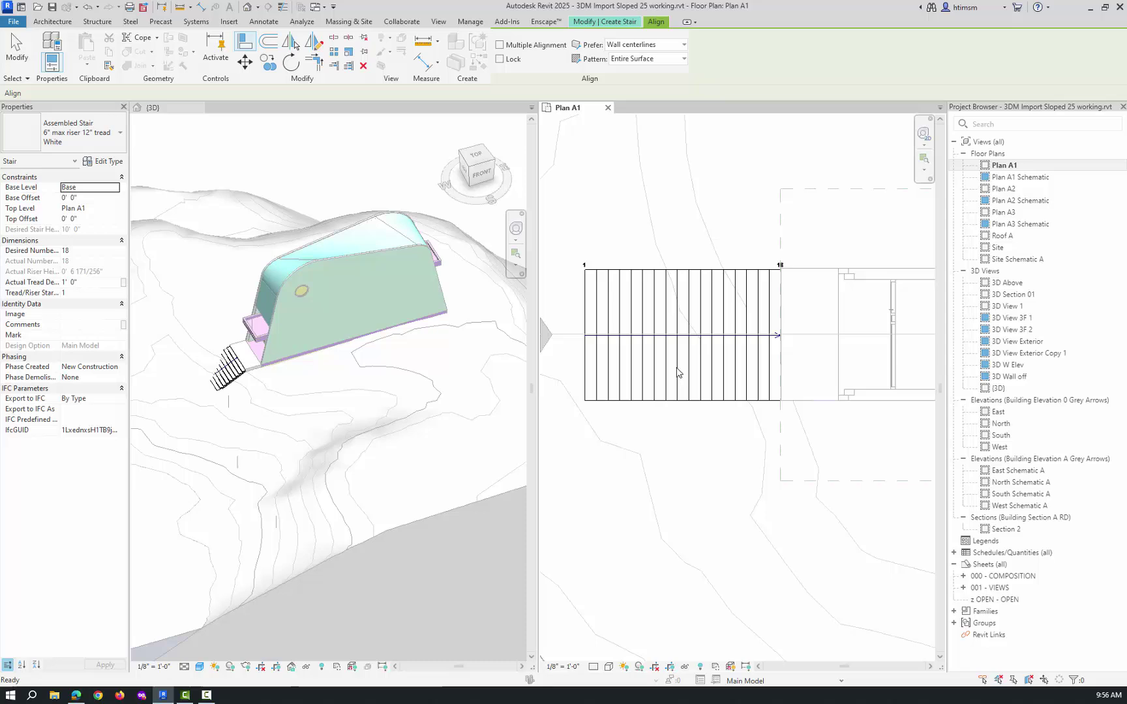
Align the stair run's north edge with the north edge of the concrete landing
click(664, 357)
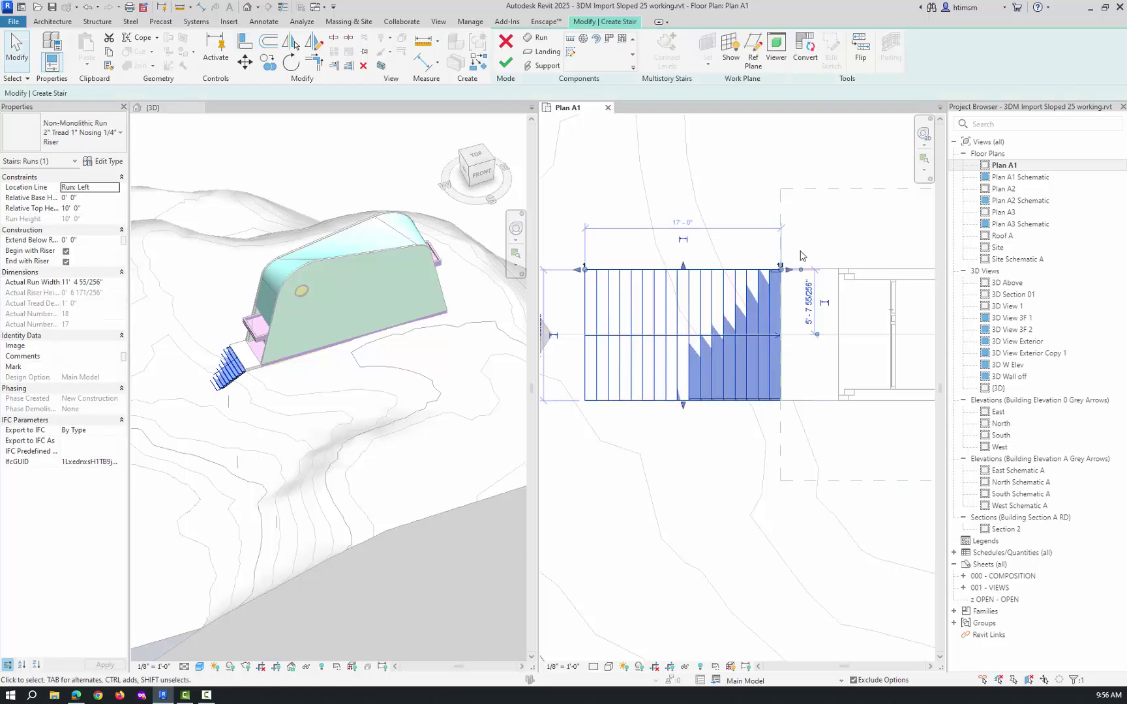
key(Escape)
key(a)
key(l)
click(820, 272)
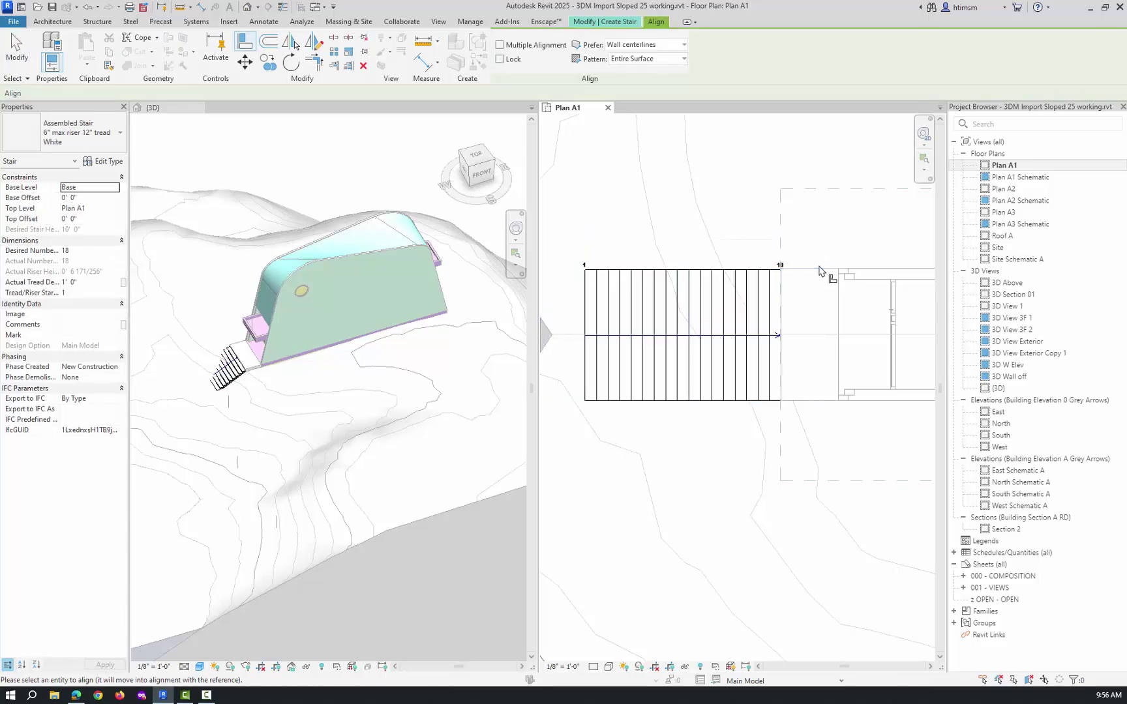
click(714, 270)
key(Escape)
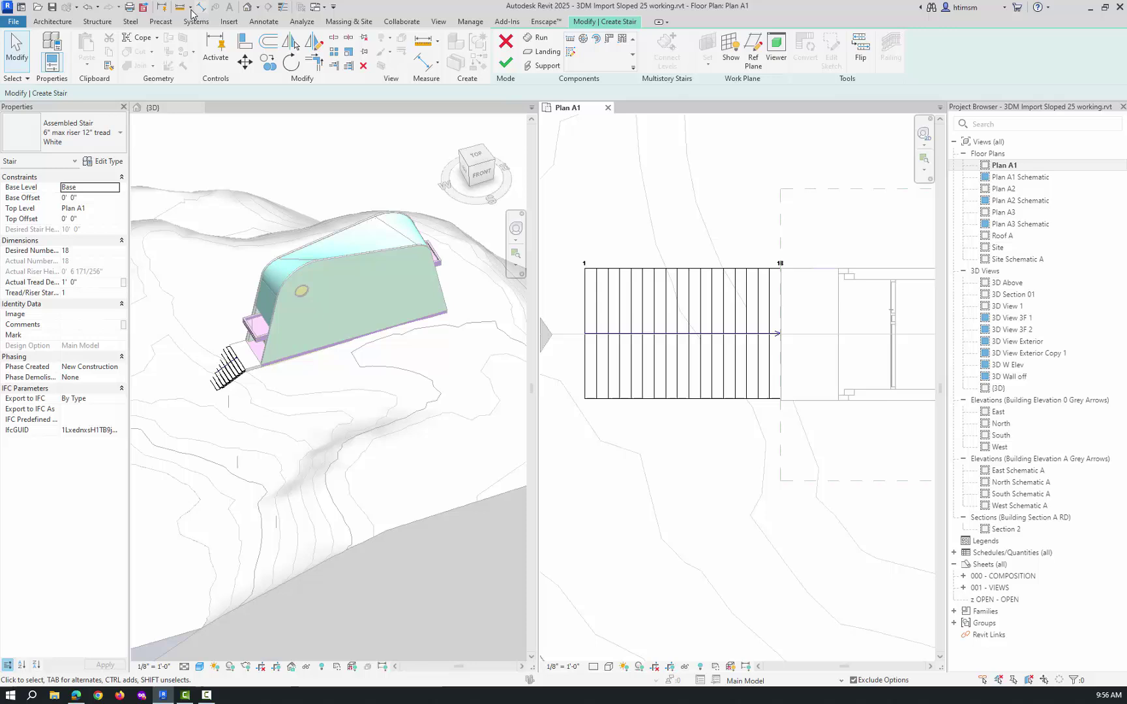
click(423, 40)
click(798, 269)
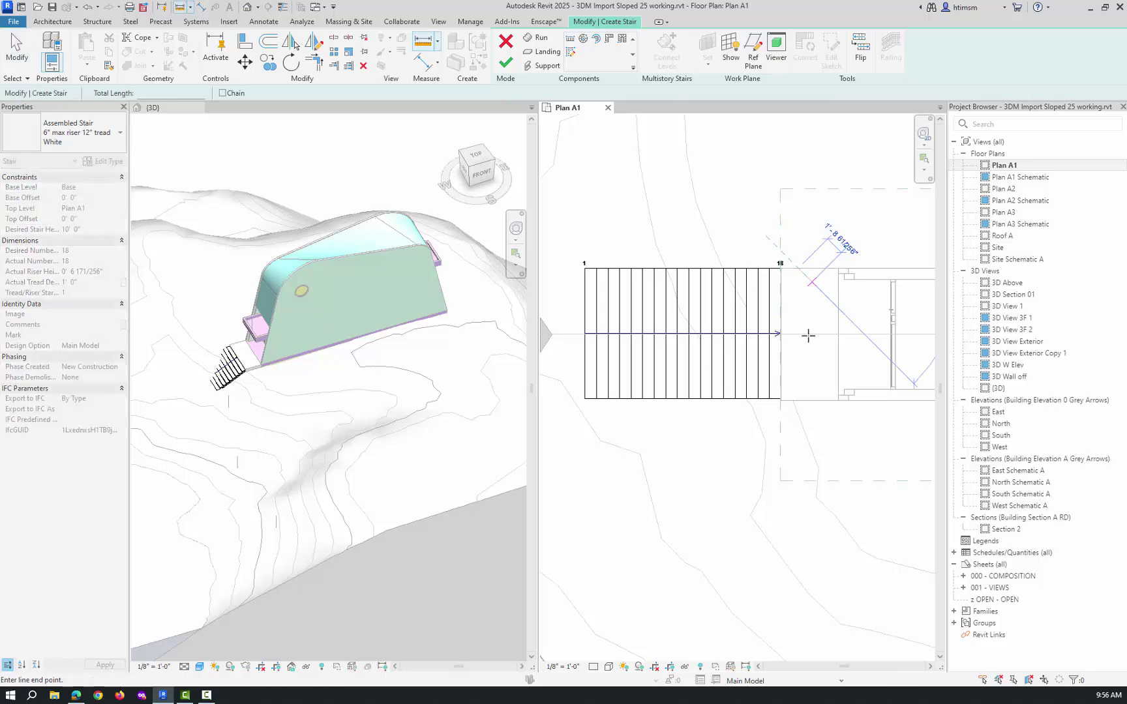
key(Escape)
key(Escape)
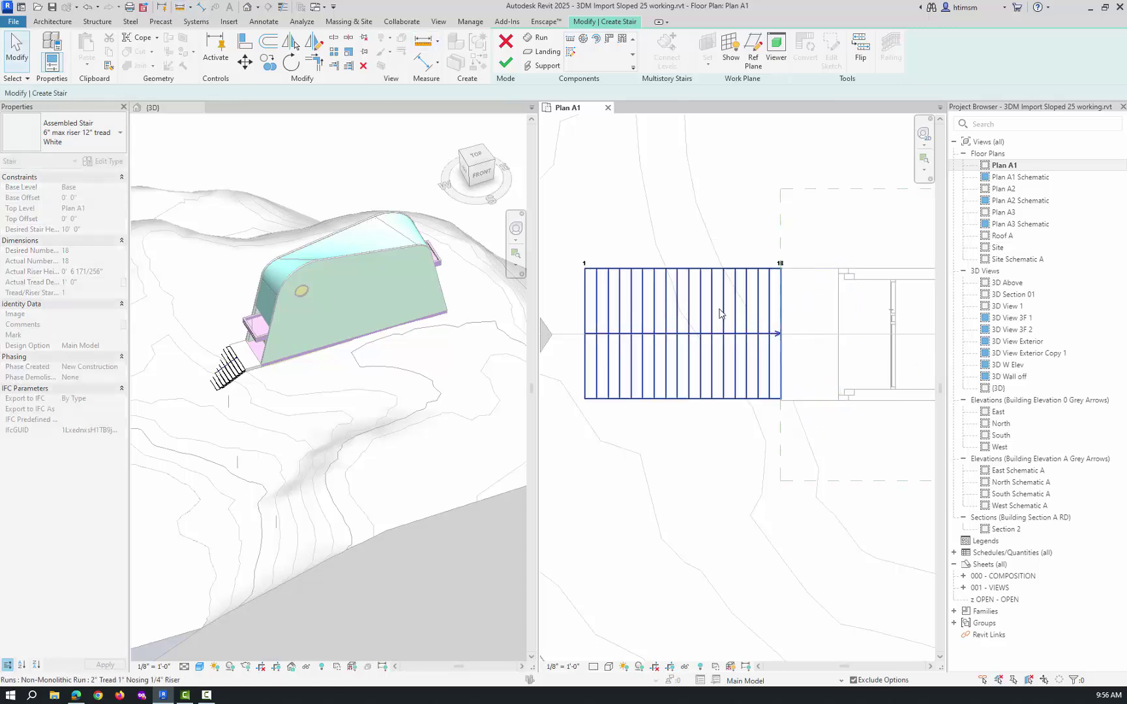
Set the stair run's width to 11' 6"
click(710, 301)
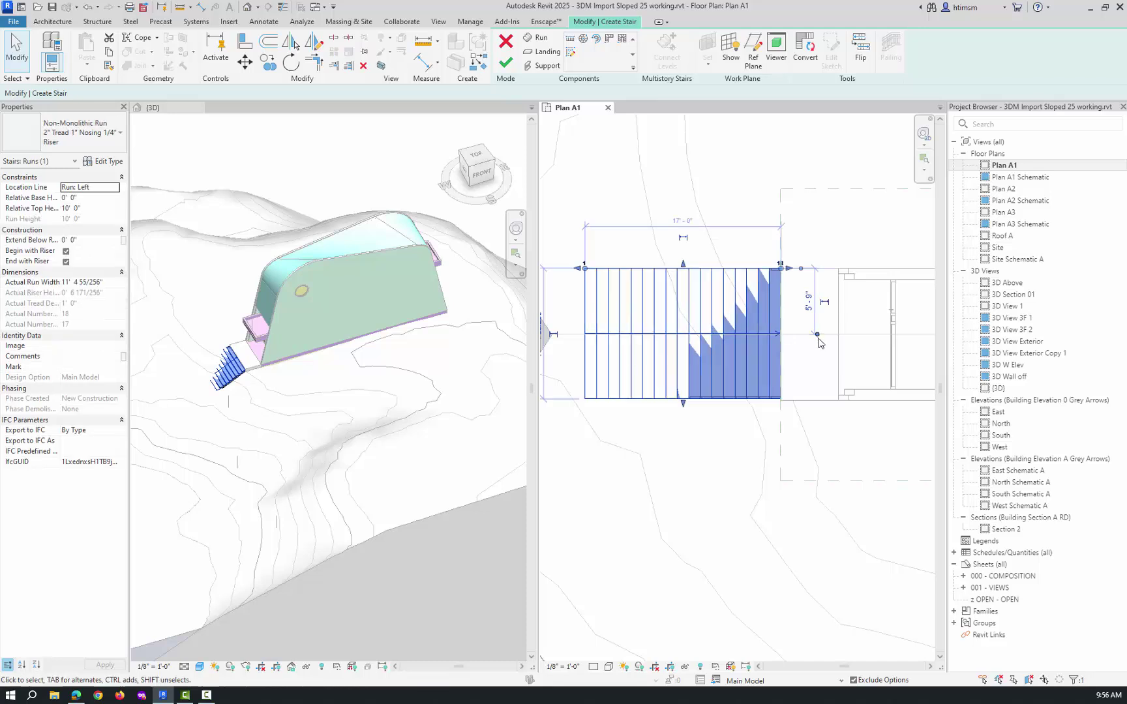
scroll(835, 312, down, 2)
scroll(606, 354, up, 2)
click(645, 335)
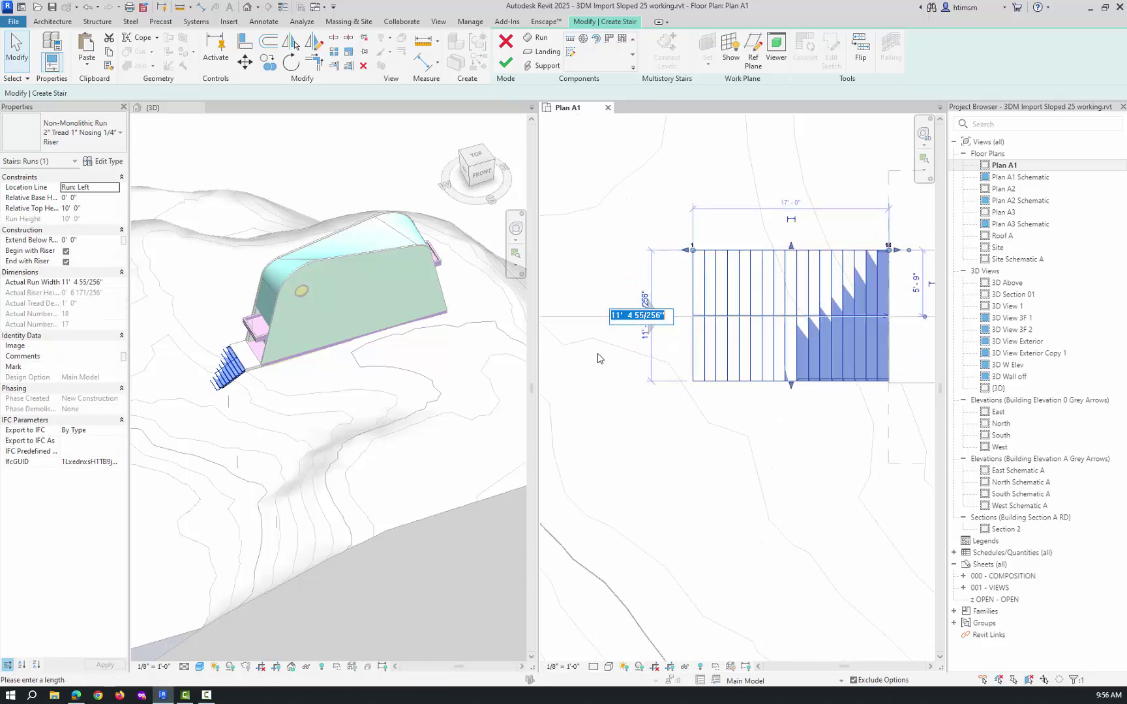
text(11 6)
key(Return)
click(827, 453)
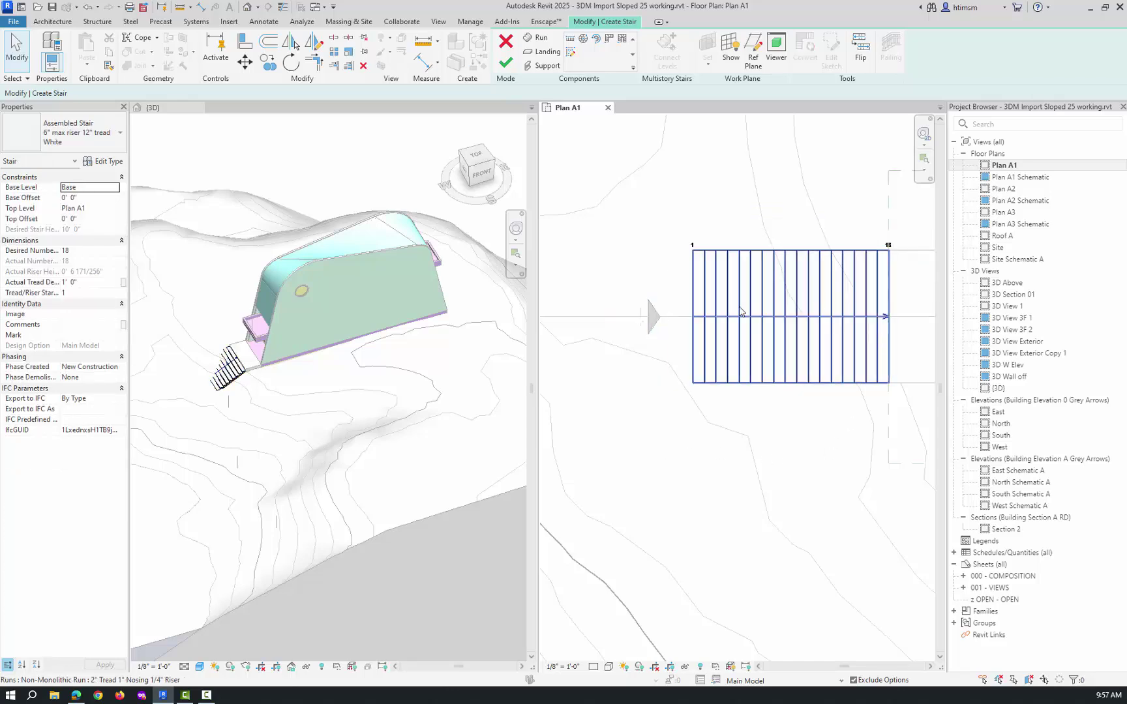
Finish editing the stair and dismiss the save reminder without saving the project
scroll(661, 455, down, 2)
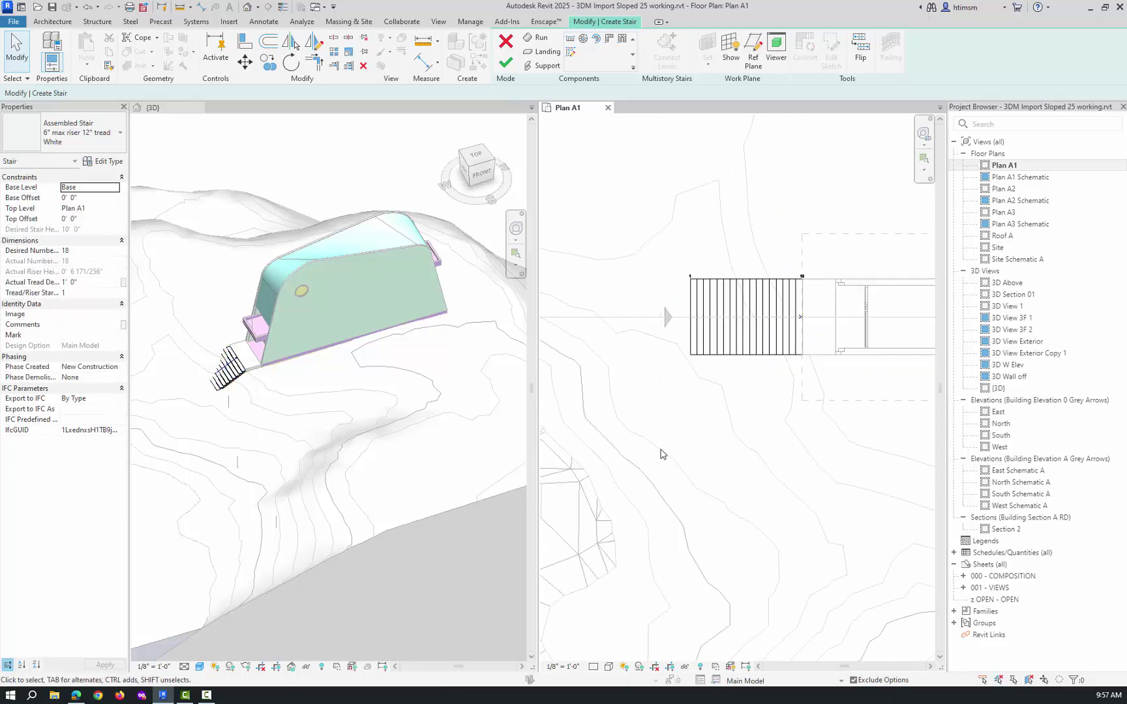
click(505, 63)
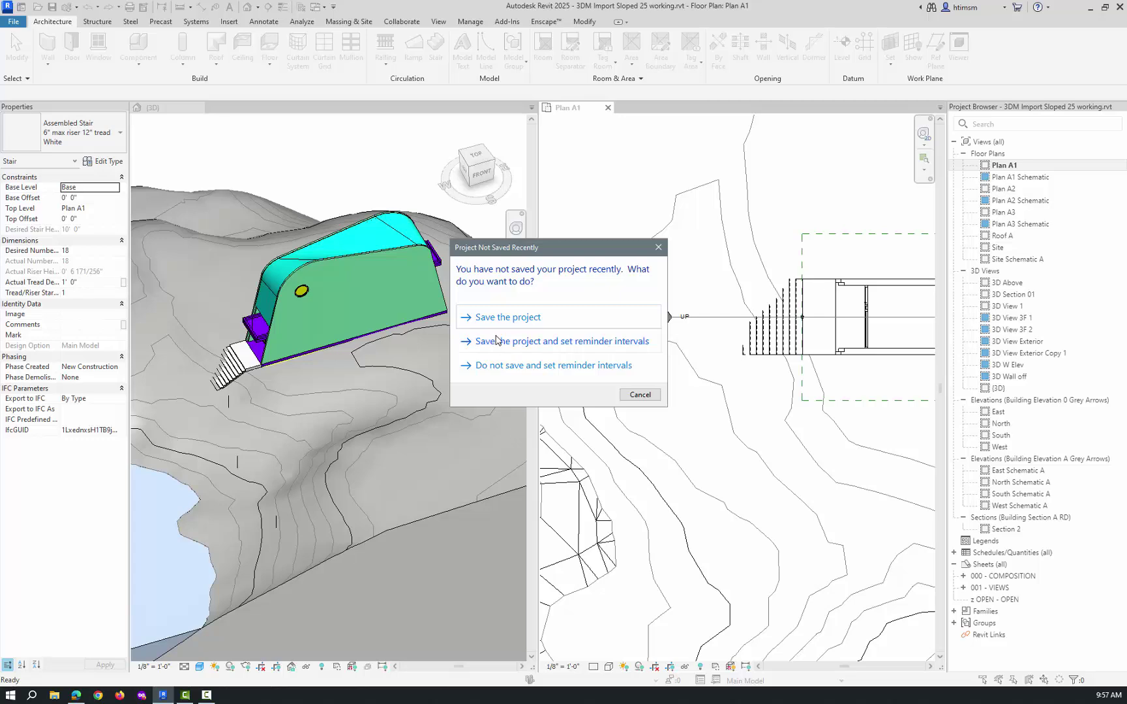
click(640, 395)
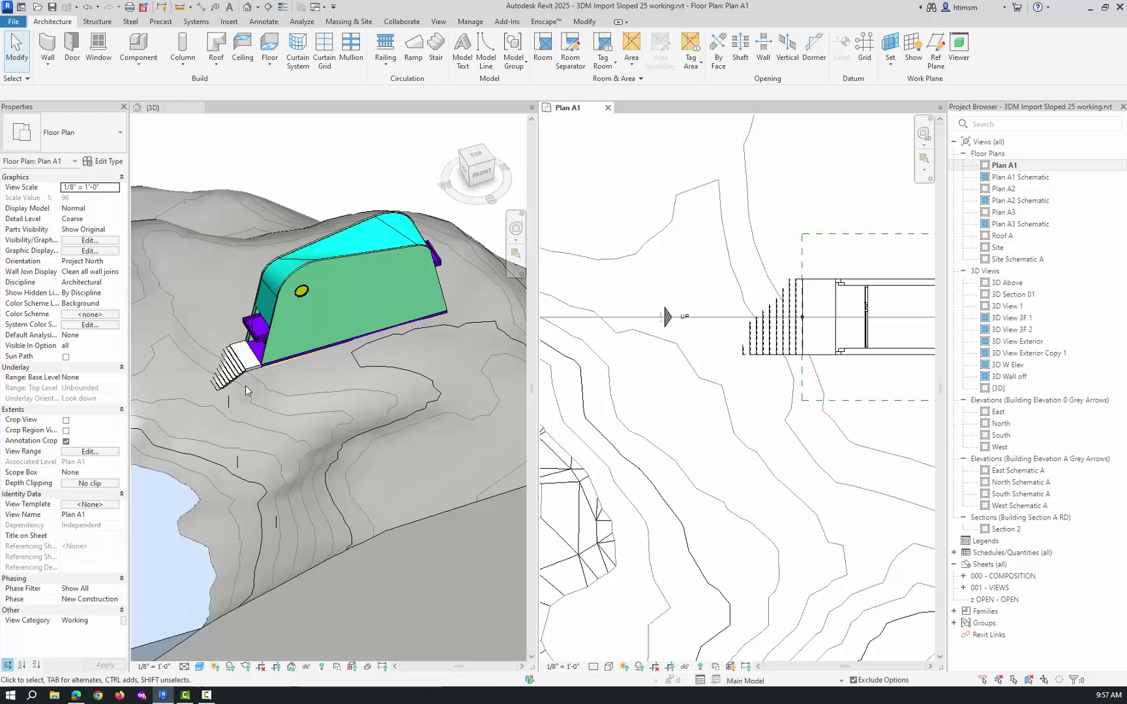
scroll(242, 362, up, 3)
scroll(242, 362, up, 1)
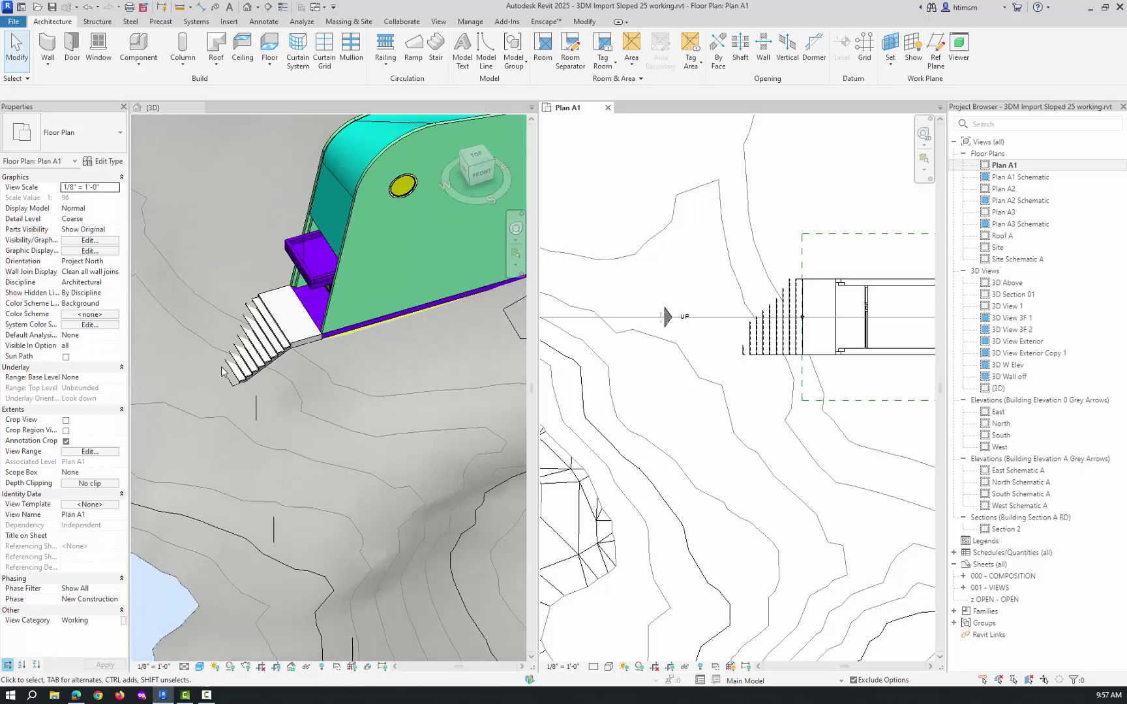